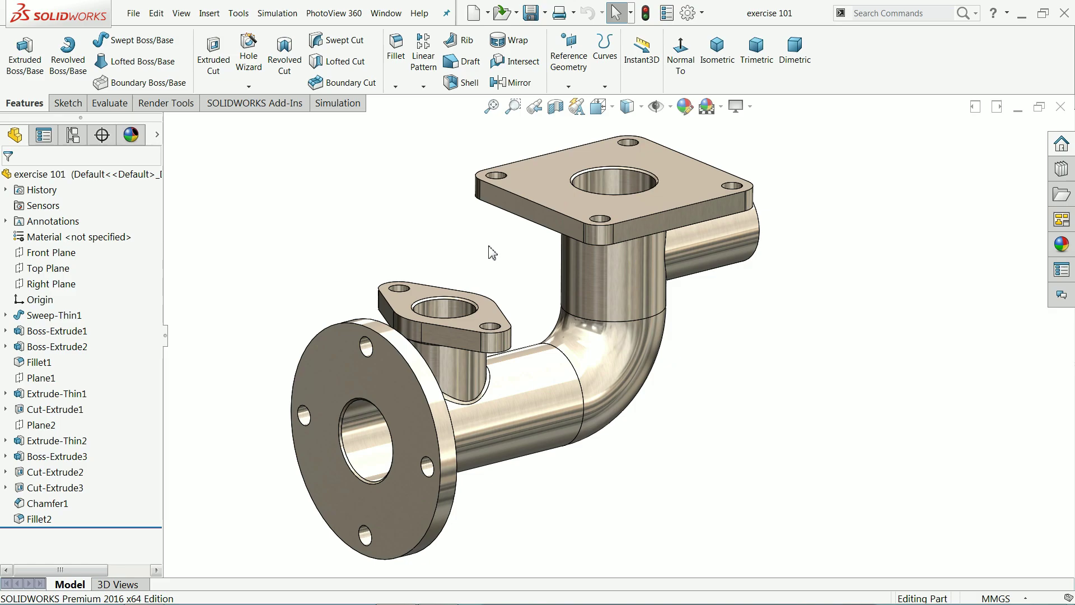
# Bring up the File menu commands for making a drawing from the exercise 101 part
pyautogui.click(490, 10)
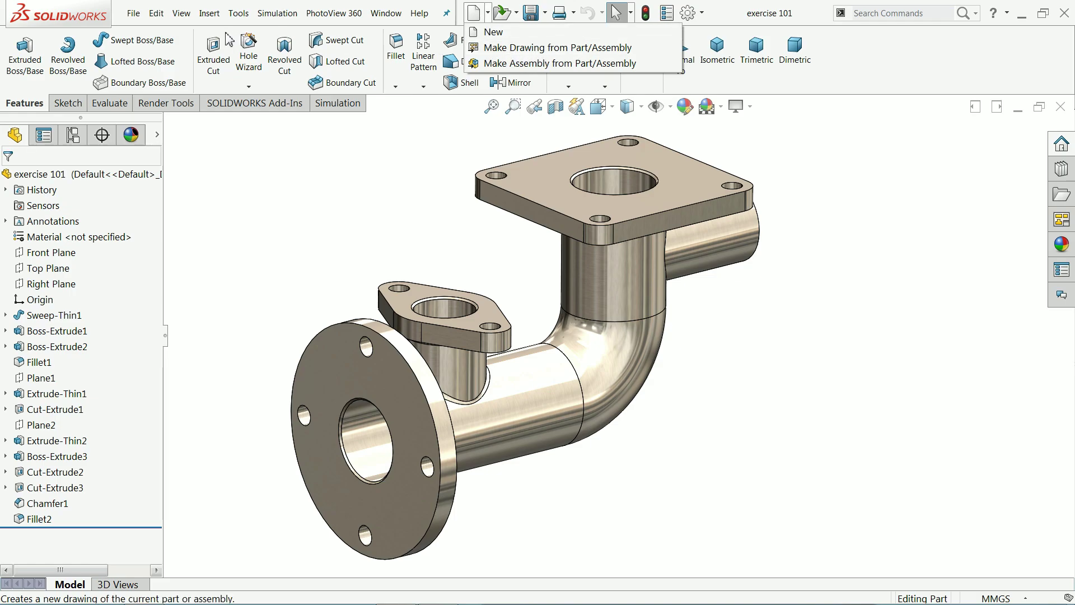
pyautogui.click(133, 14)
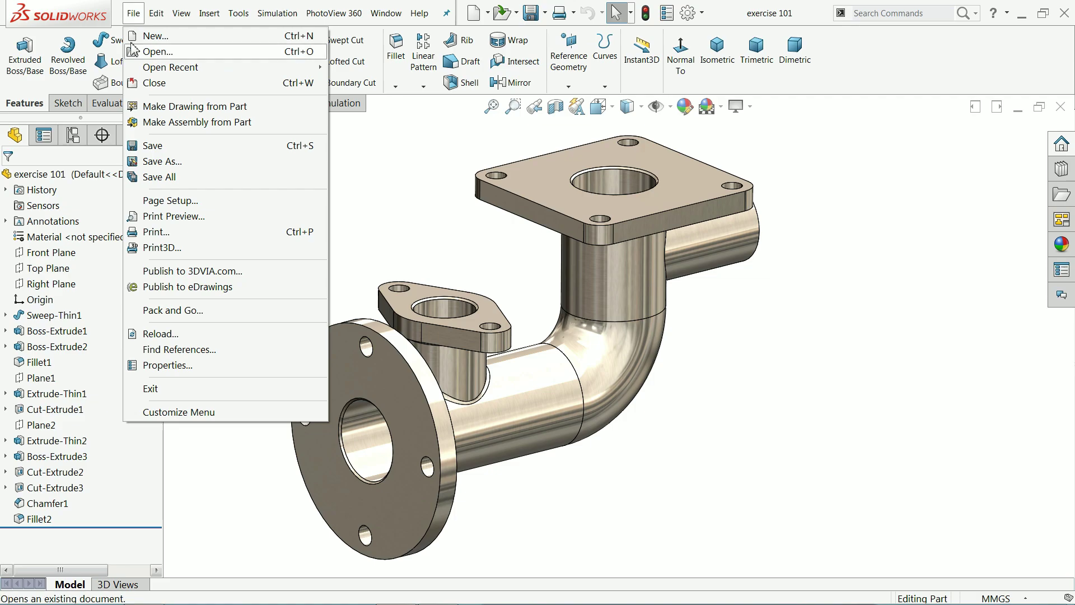
# Make a drawing from the part, keeping standard formats only, and pick A3 (ISO)
pyautogui.click(188, 107)
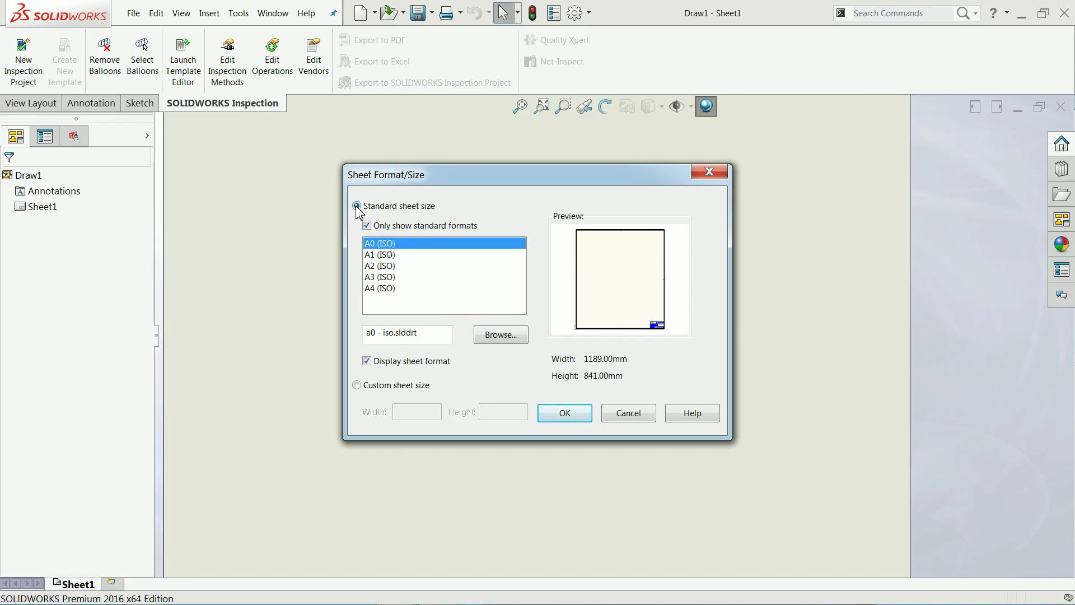
pyautogui.click(367, 227)
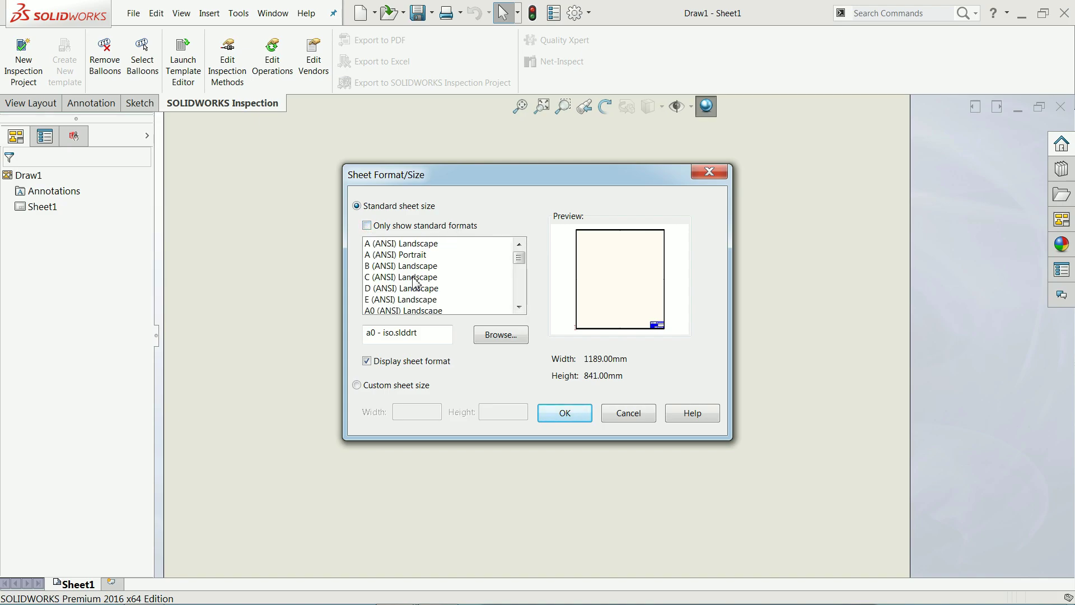
pyautogui.moveTo(519, 256)
pyautogui.mouseDown()
pyautogui.moveTo(519, 291)
pyautogui.moveTo(519, 253)
pyautogui.mouseUp()
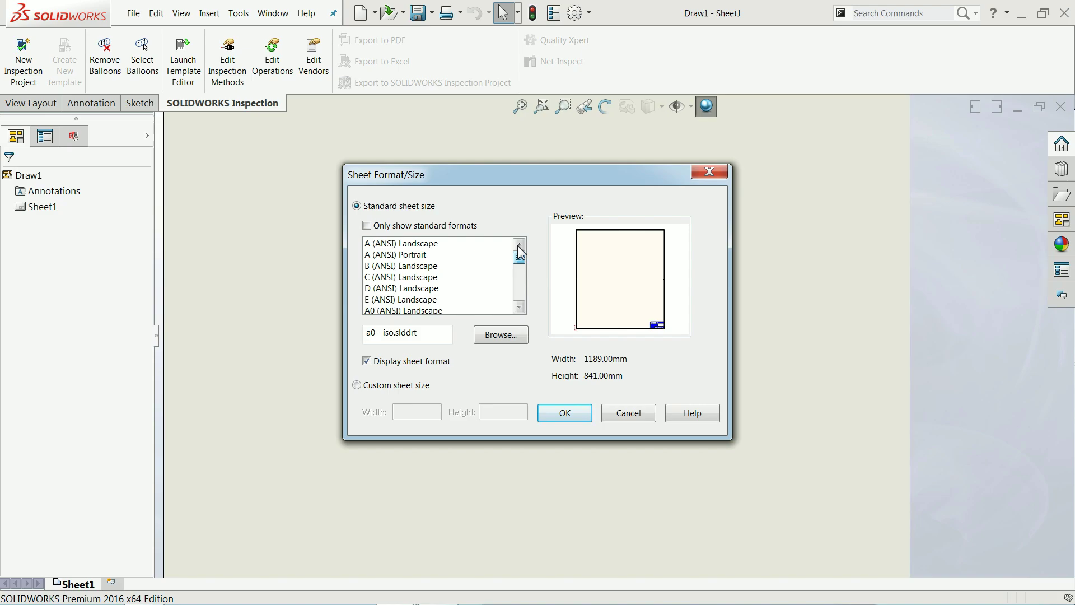
pyautogui.click(366, 226)
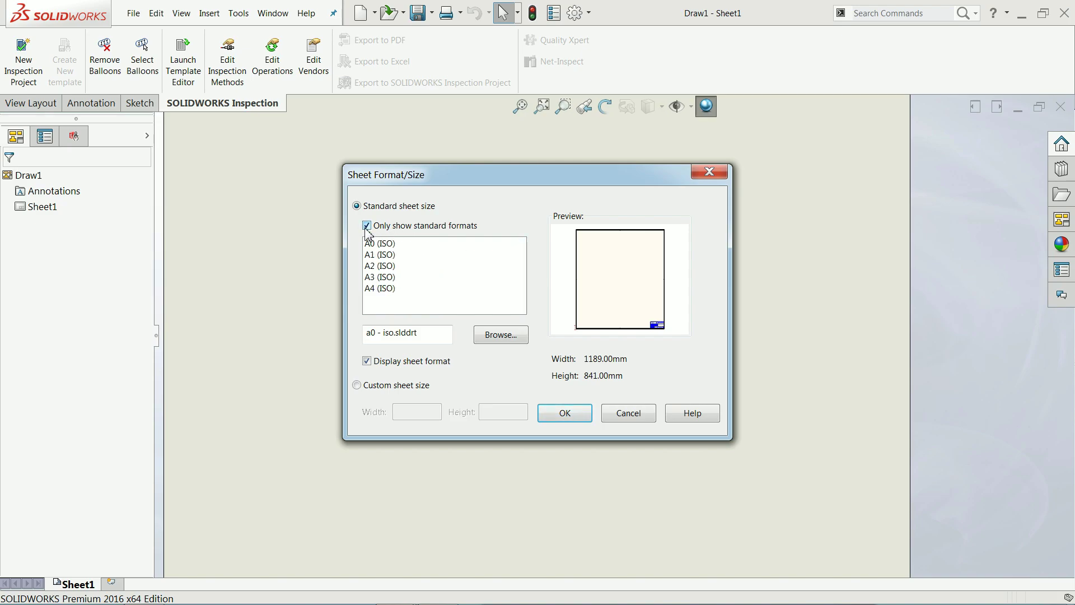
pyautogui.click(379, 278)
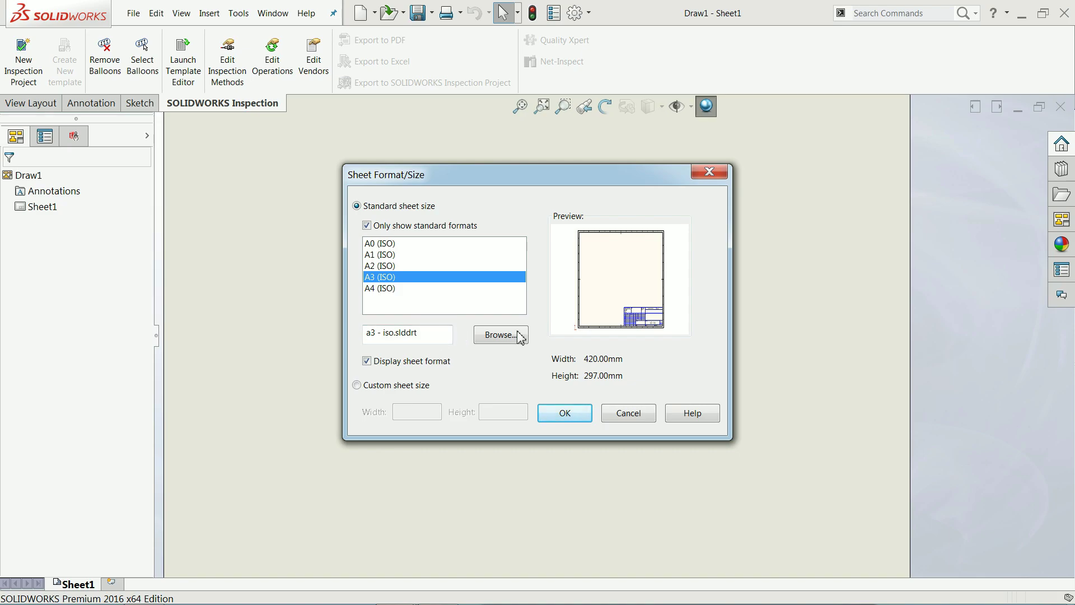
# Accept the A3 sheet, fit it in view, and drop the (A) Front view onto it
pyautogui.click(564, 414)
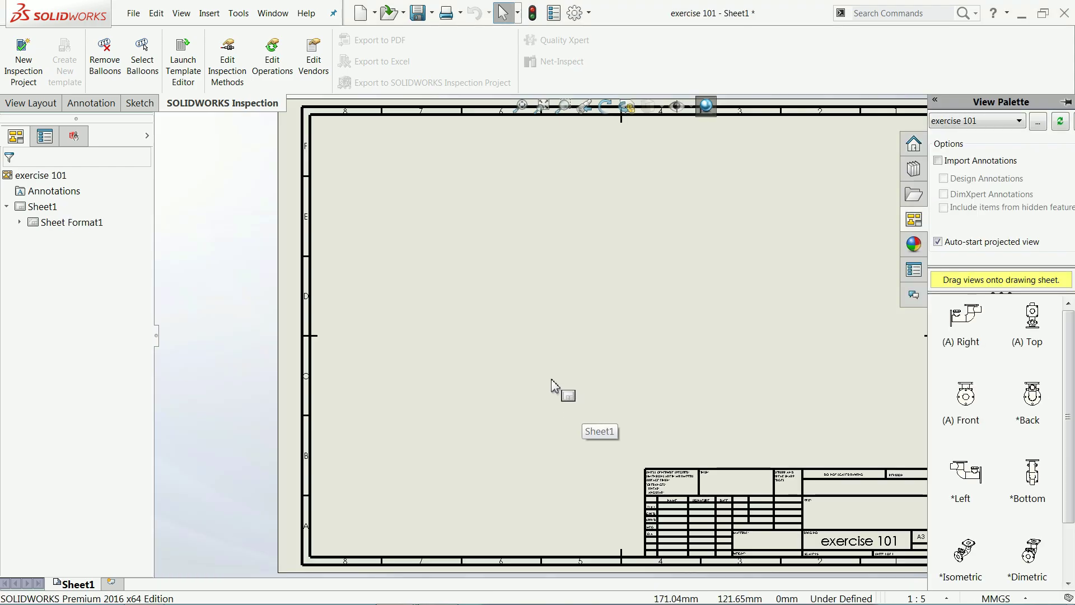
pyautogui.press('f')
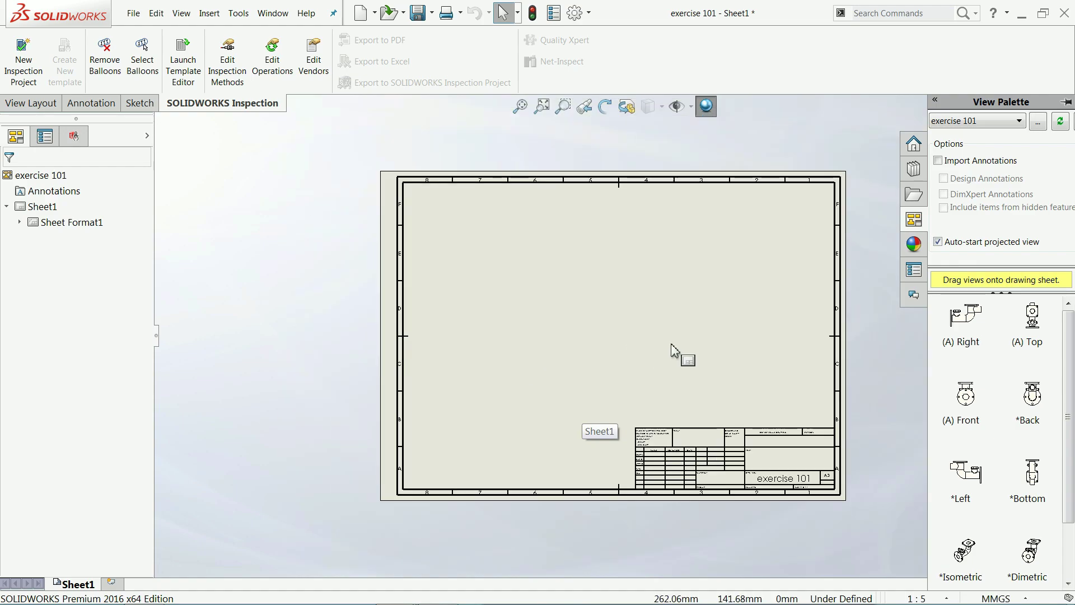
pyautogui.scroll(-3, 728, 352)
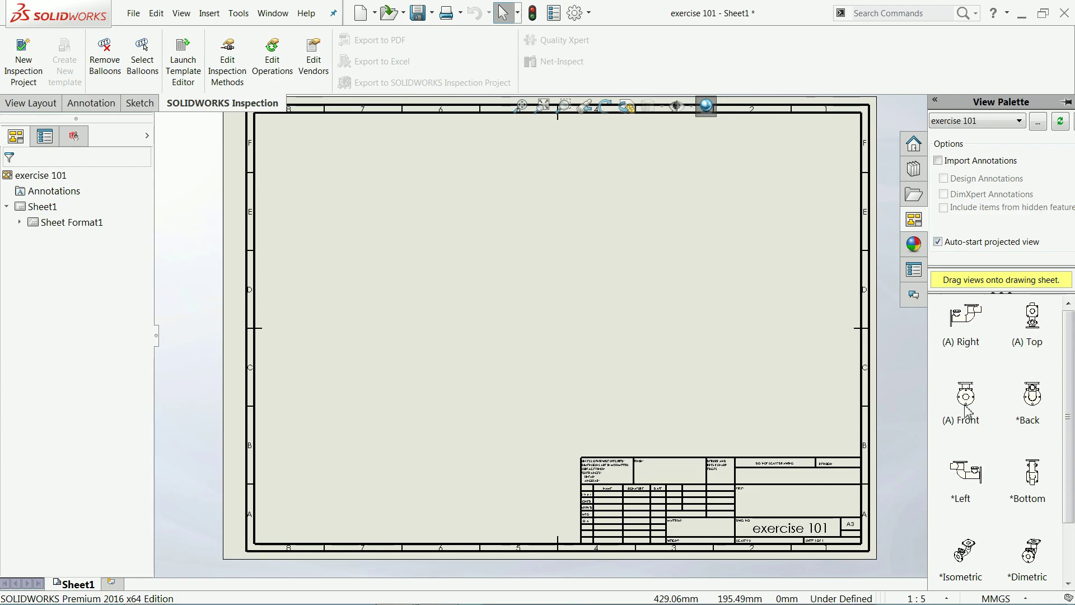
pyautogui.moveTo(967, 411)
pyautogui.mouseDown()
pyautogui.moveTo(795, 355)
pyautogui.moveTo(622, 280)
pyautogui.moveTo(599, 258)
pyautogui.mouseUp()
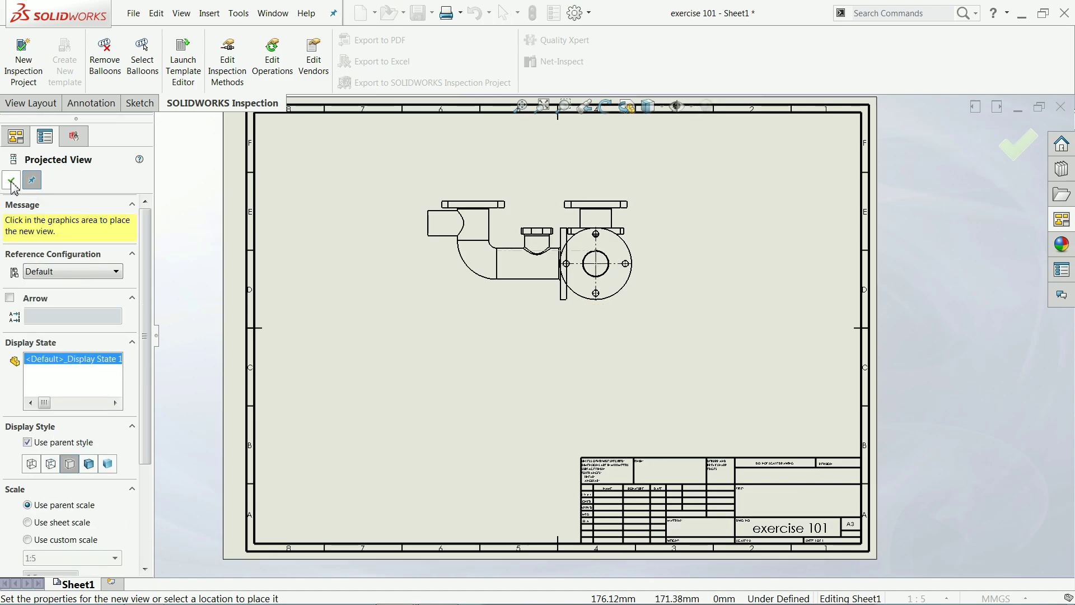
# Close the projected view and generate the Standard 3 View of the part
pyautogui.click(10, 180)
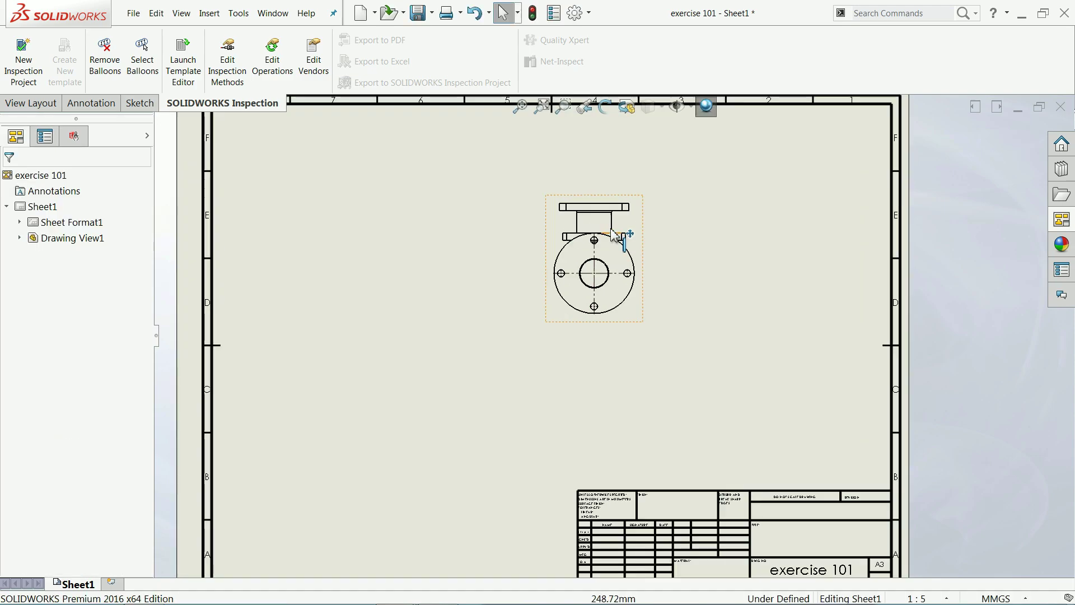
pyautogui.scroll(-1, 594, 238)
pyautogui.click(35, 104)
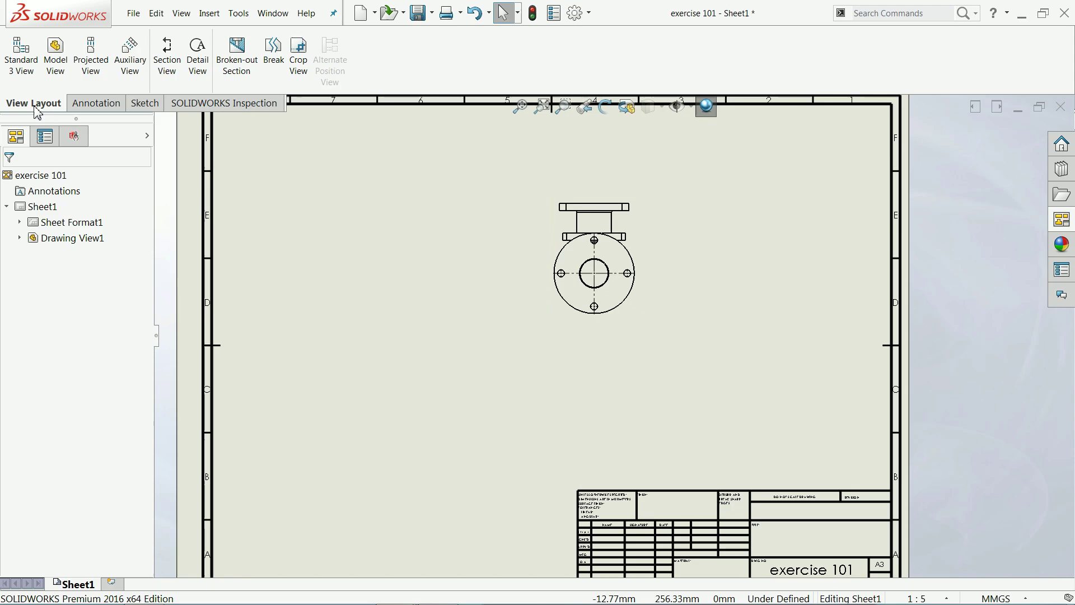
pyautogui.click(25, 77)
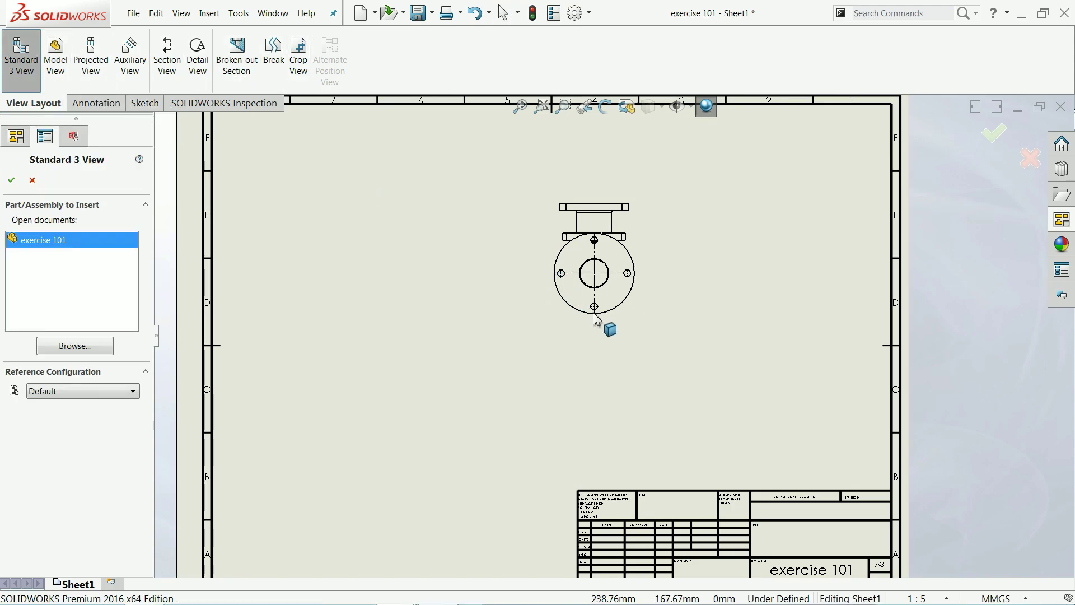
pyautogui.click(441, 316)
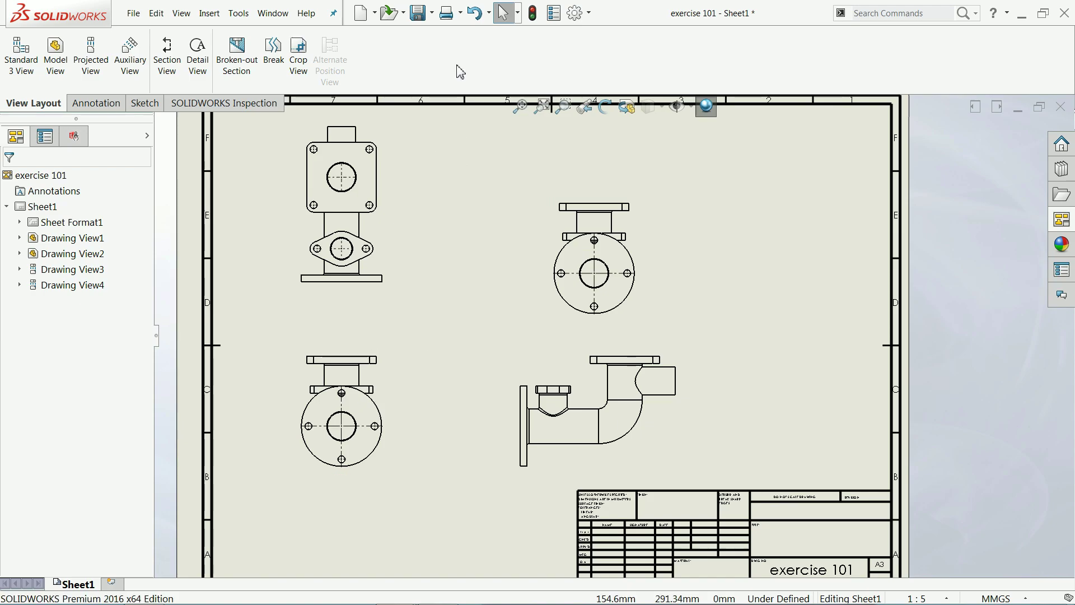
# Undo the added standard three views, leaving only the front view
pyautogui.click(489, 13)
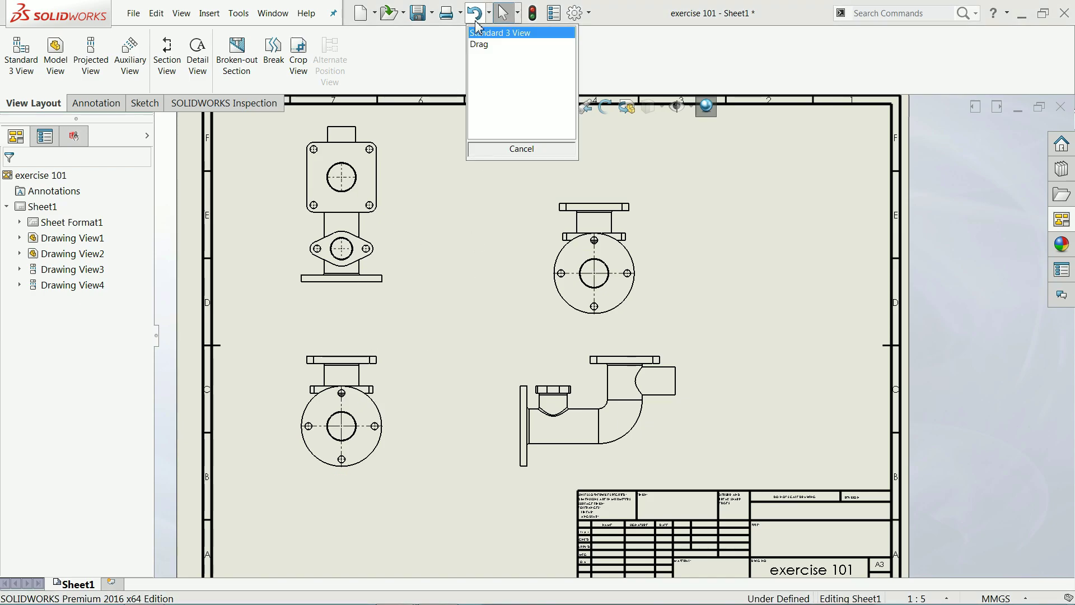
pyautogui.click(528, 151)
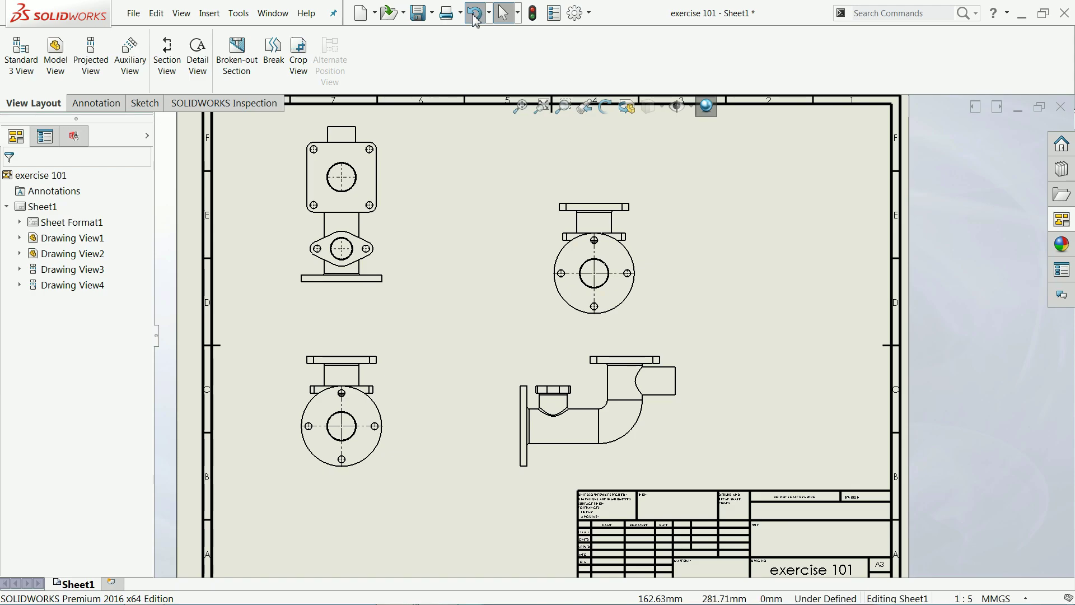
pyautogui.click(474, 13)
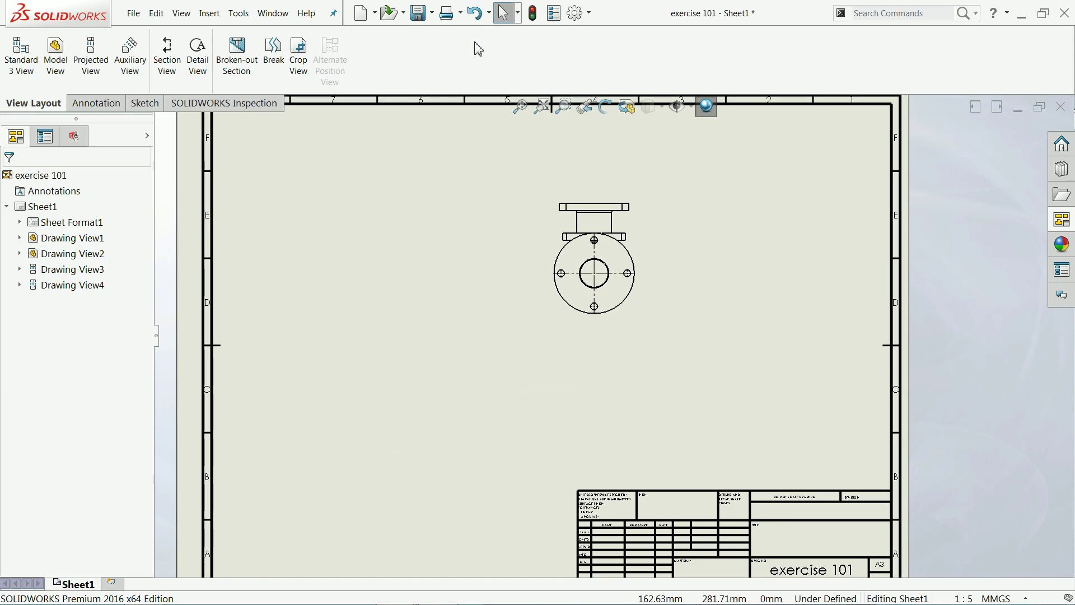
# Start a Model View and cancel it without adding anything
pyautogui.click(63, 79)
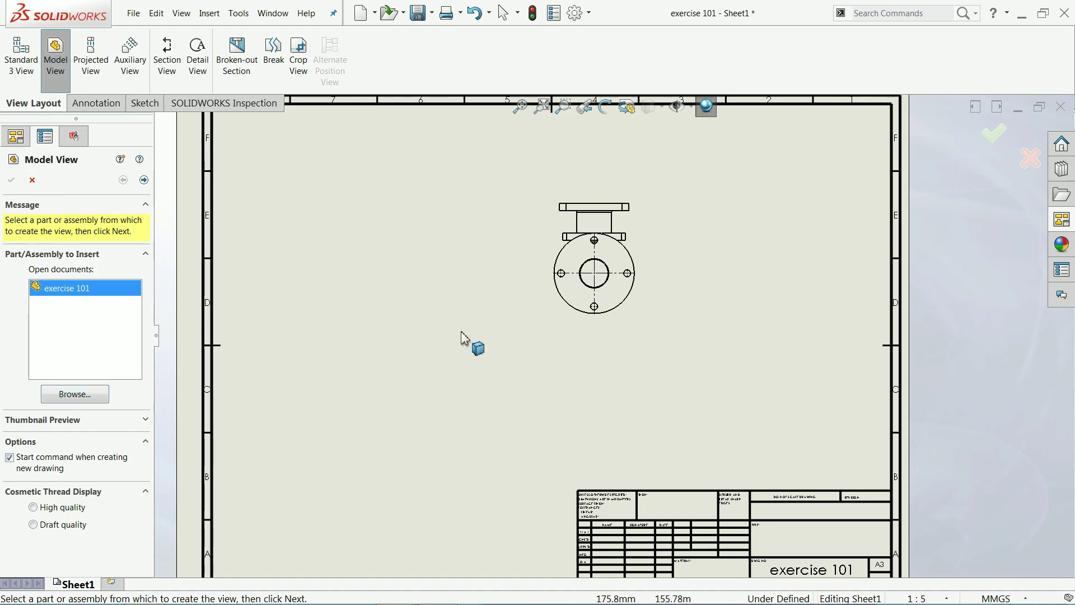
pyautogui.click(32, 179)
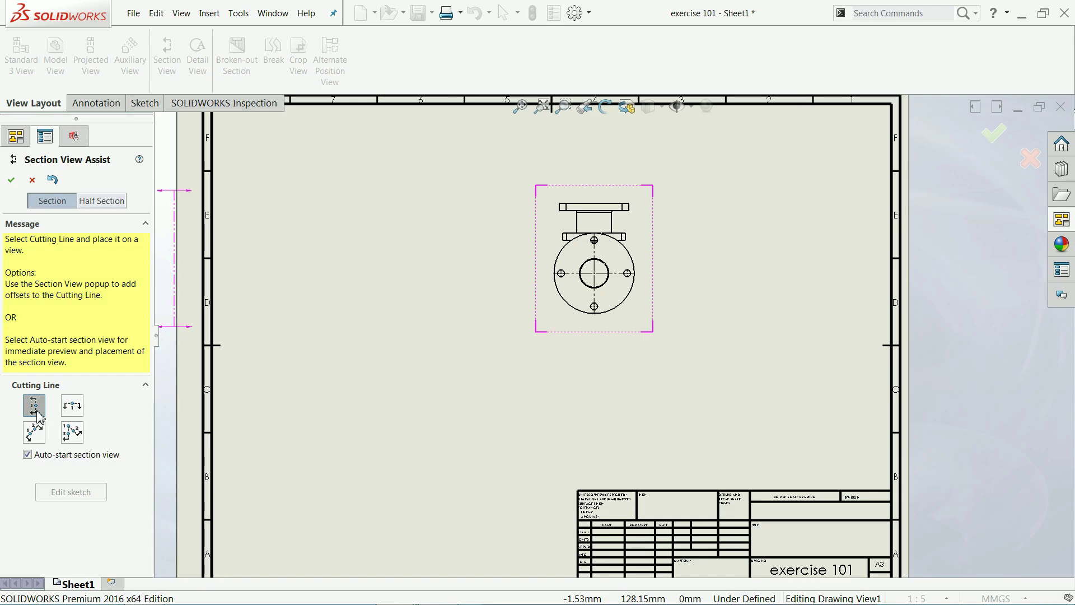
# Cut vertically through the flange centre and place flipped section A-A left of the front view
pyautogui.click(594, 274)
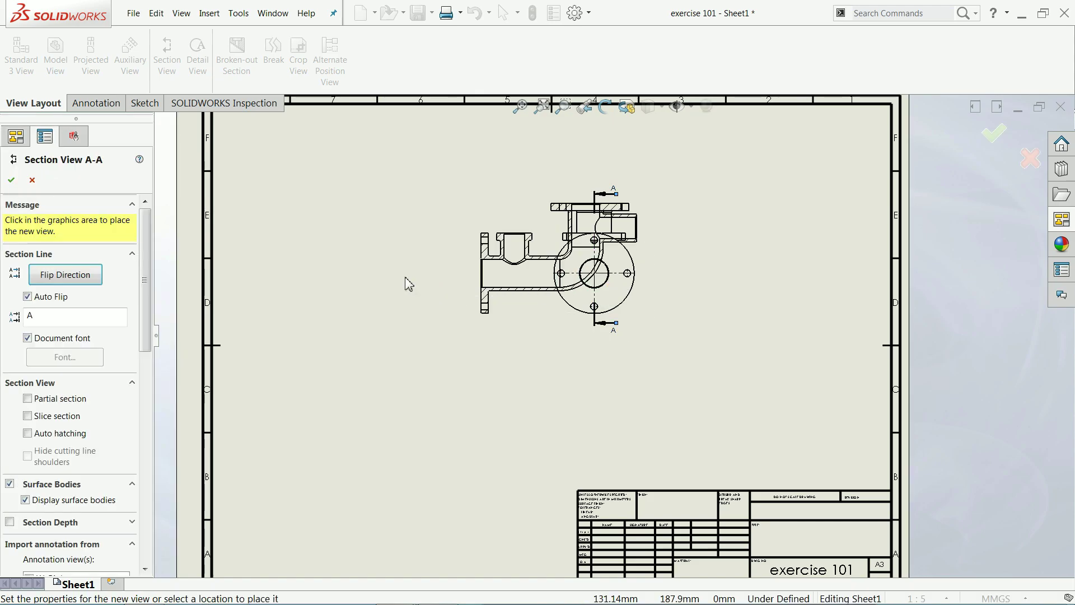
pyautogui.click(421, 309)
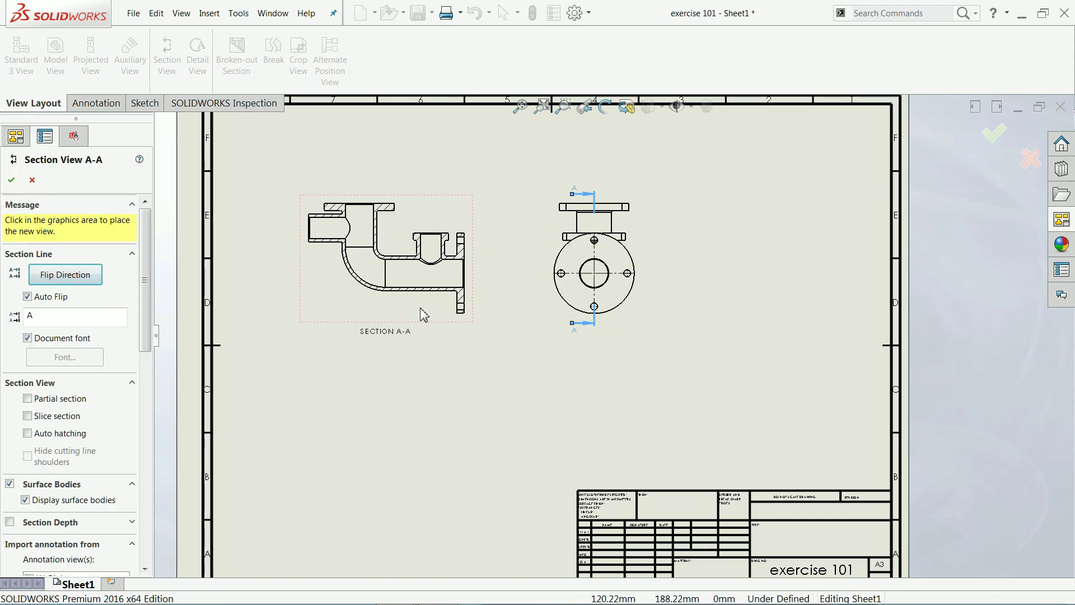
pyautogui.scroll(-2, 400, 271)
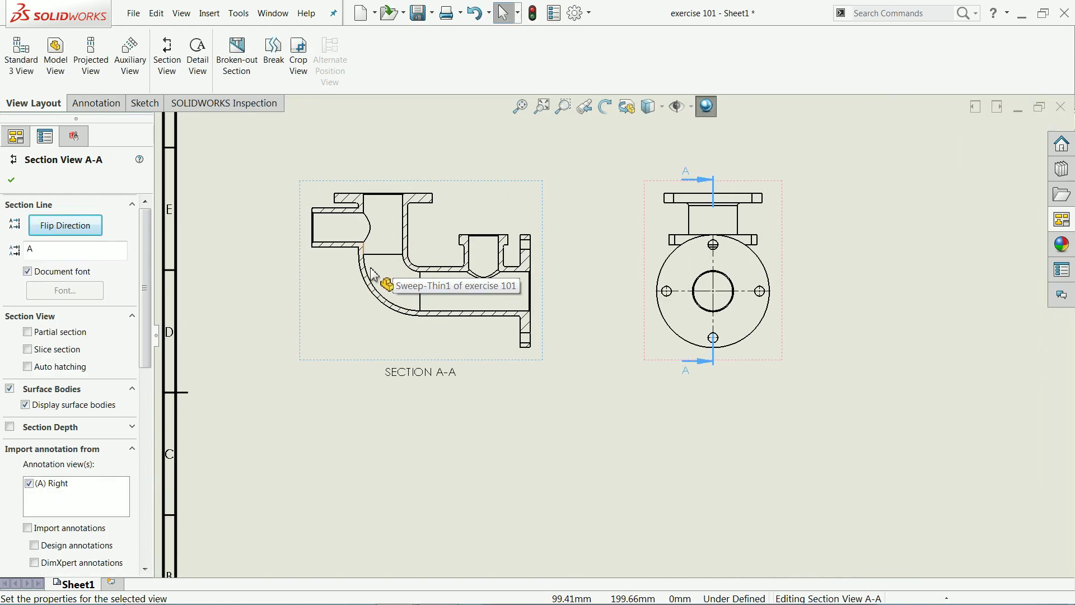
pyautogui.click(67, 229)
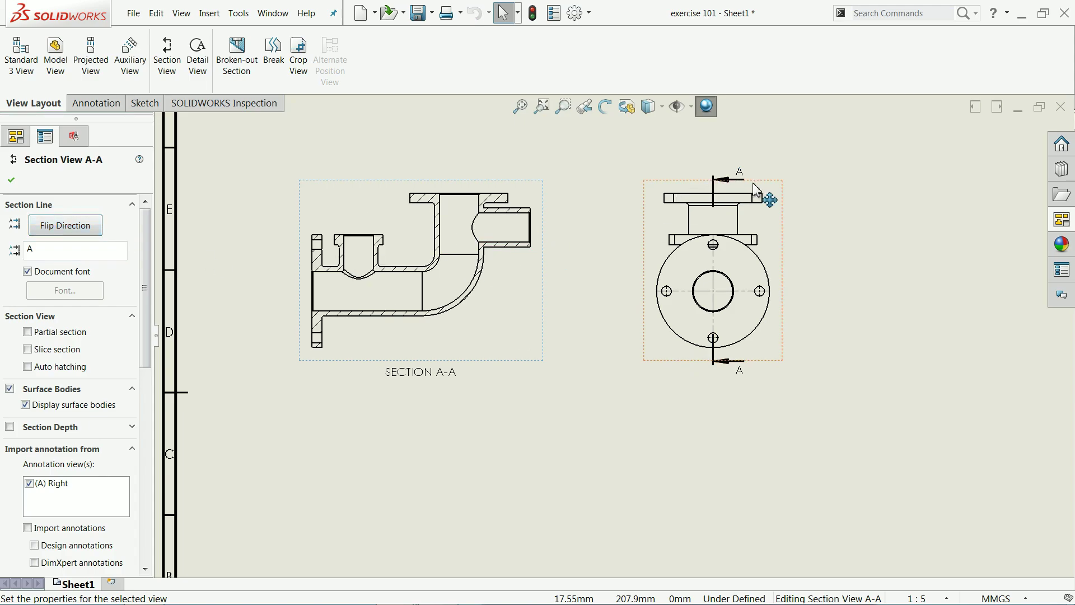
# Import the model's design annotations into section A-A and confirm the view
pyautogui.click(730, 179)
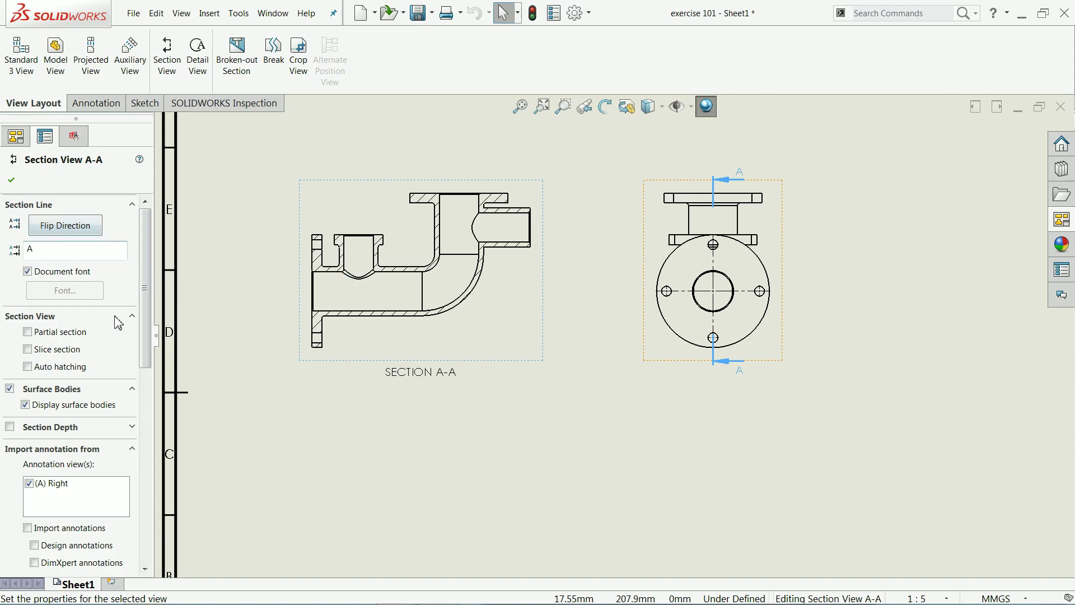
pyautogui.scroll(-3, 144, 336)
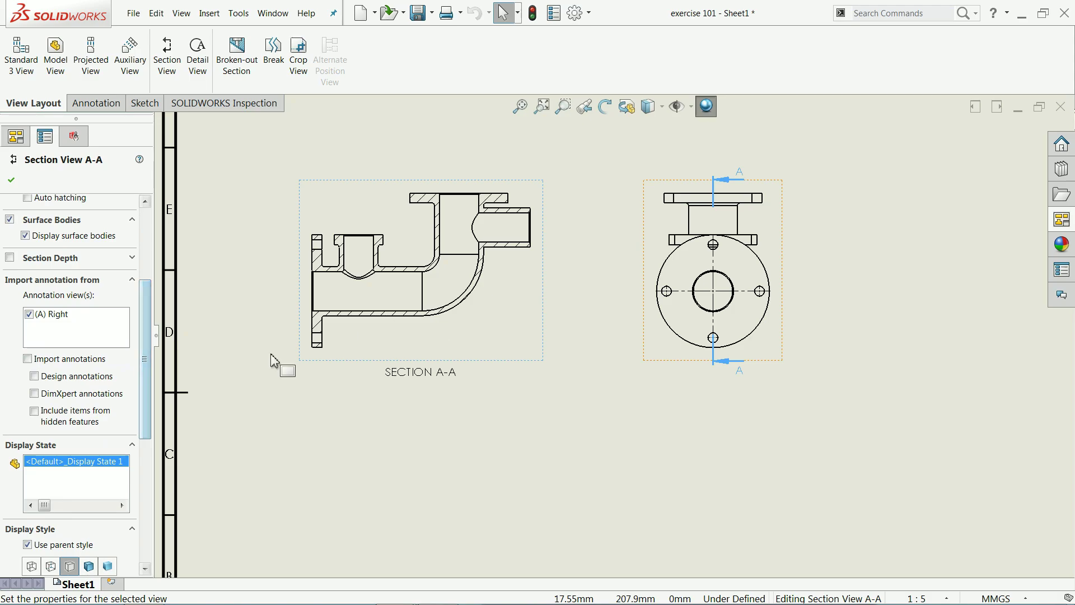
pyautogui.click(27, 359)
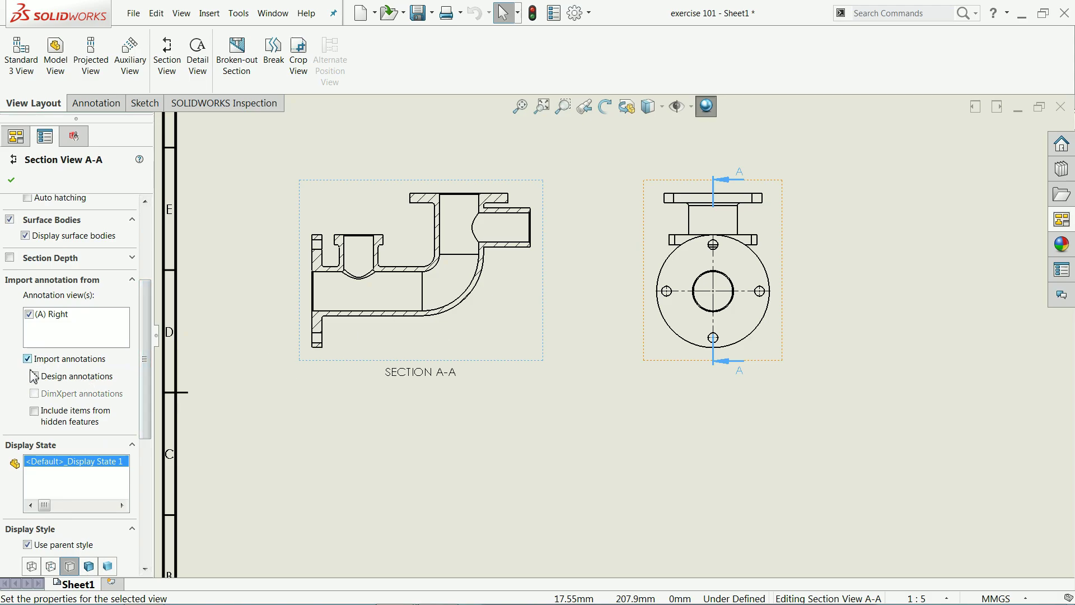
pyautogui.click(34, 379)
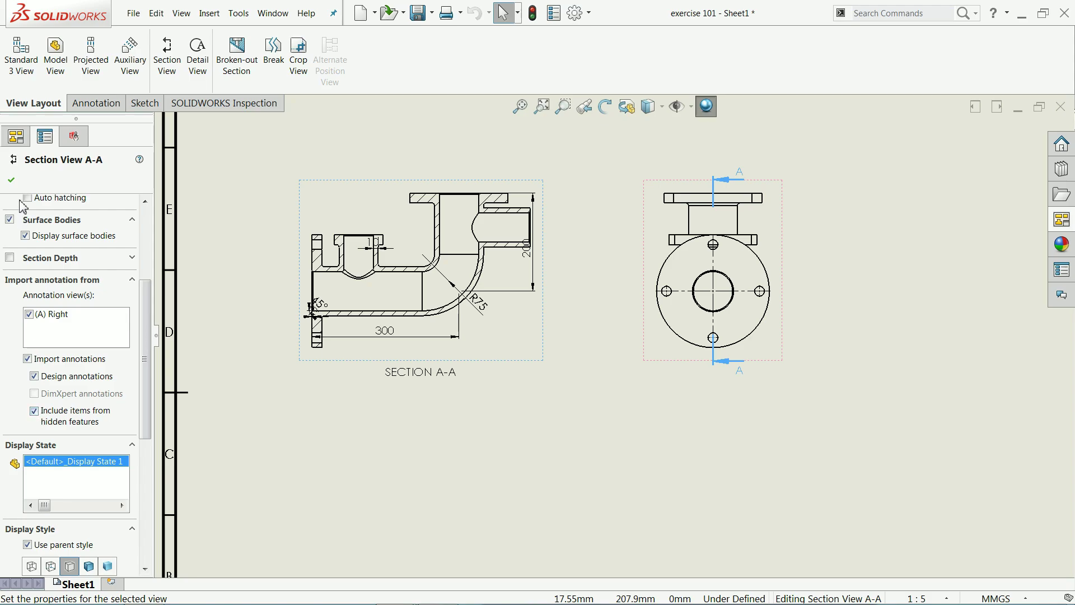
pyautogui.click(10, 180)
pyautogui.scroll(-2, 493, 280)
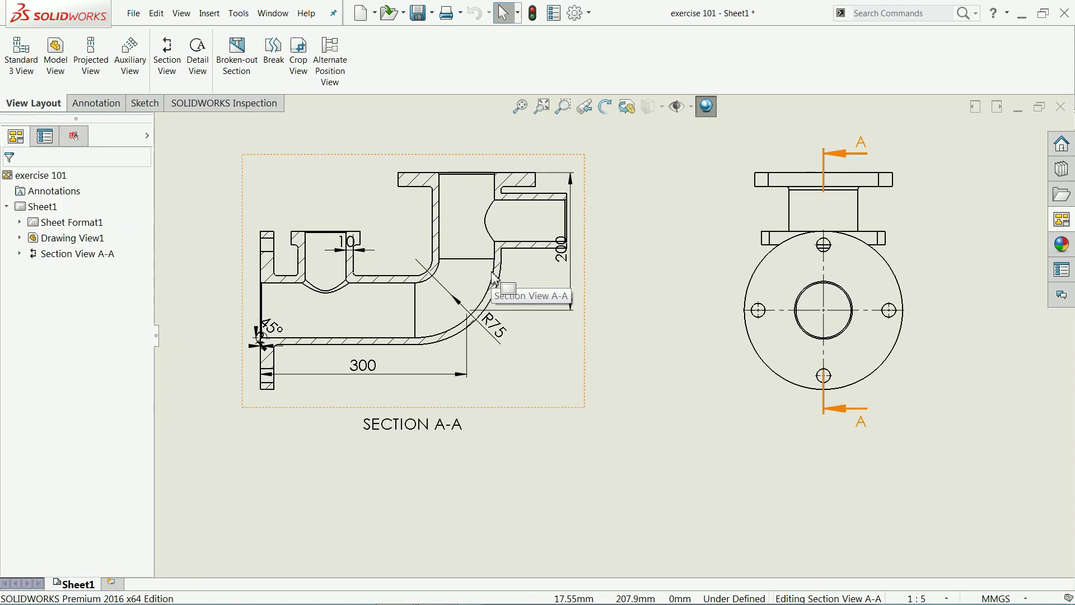
pyautogui.scroll(5, 529, 284)
pyautogui.scroll(-3, 623, 372)
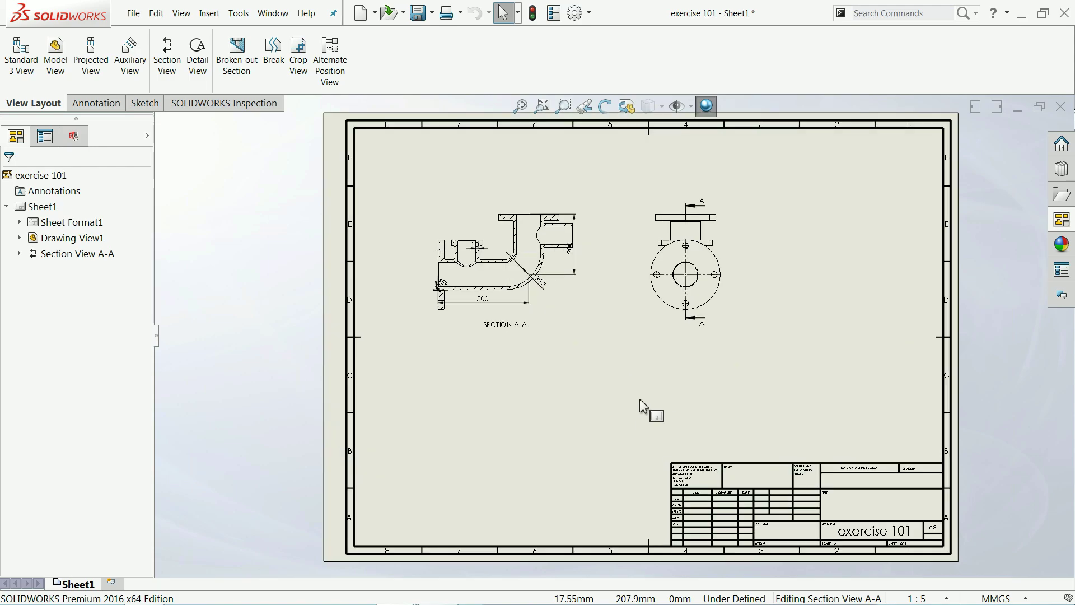
# Project a top view from section A-A and move it below the section
pyautogui.click(93, 76)
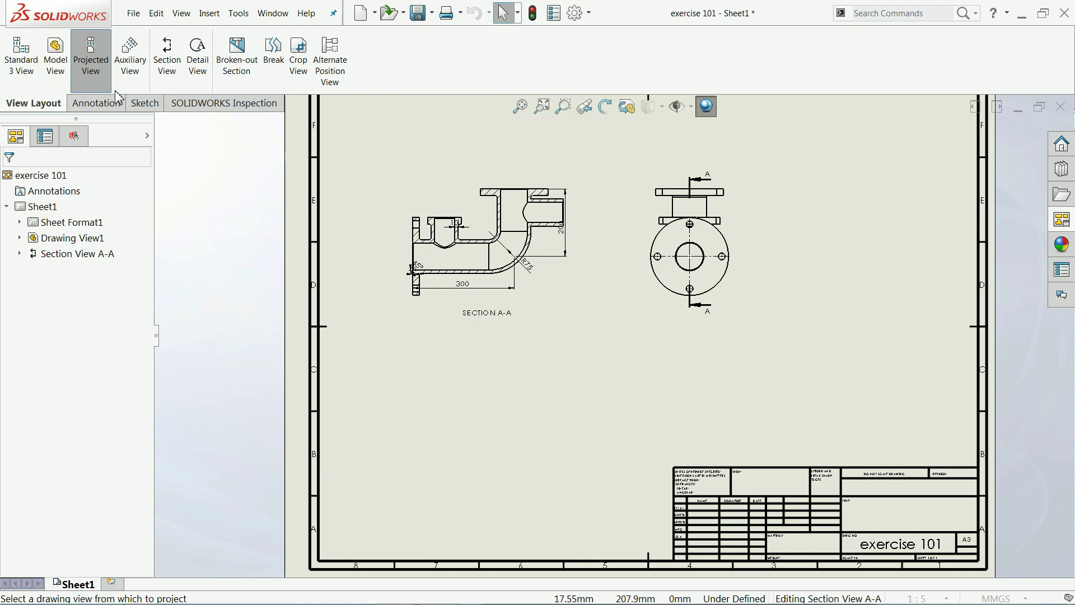
pyautogui.click(540, 317)
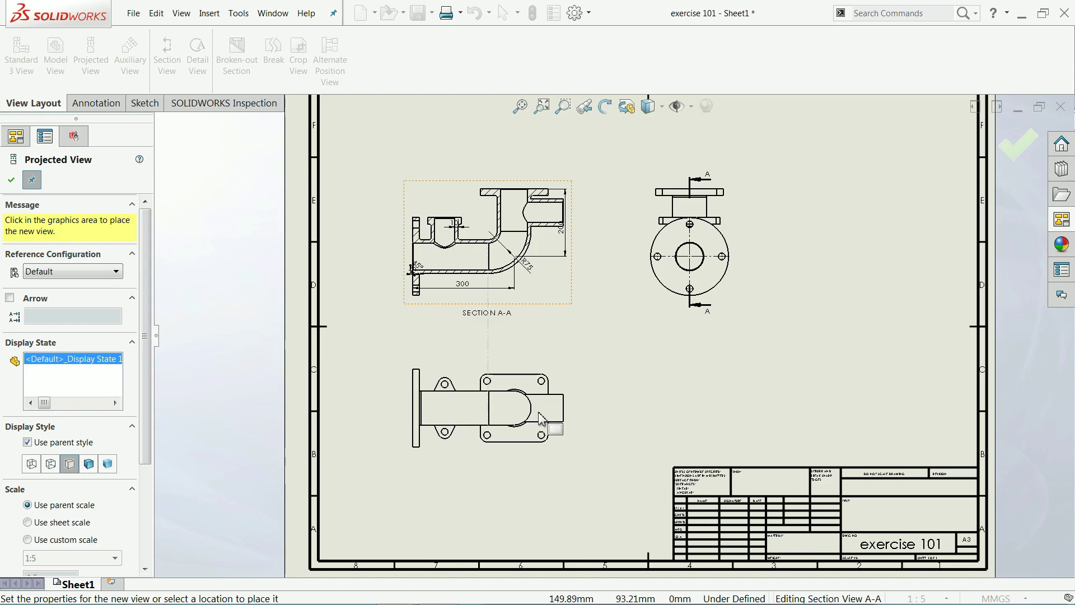
pyautogui.click(514, 124)
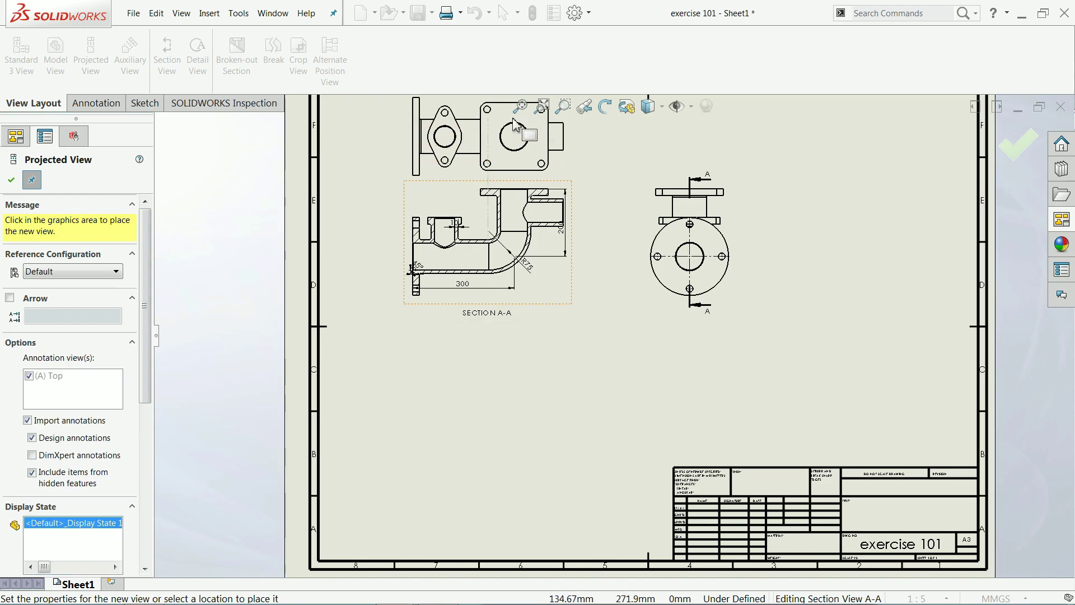
pyautogui.click(11, 179)
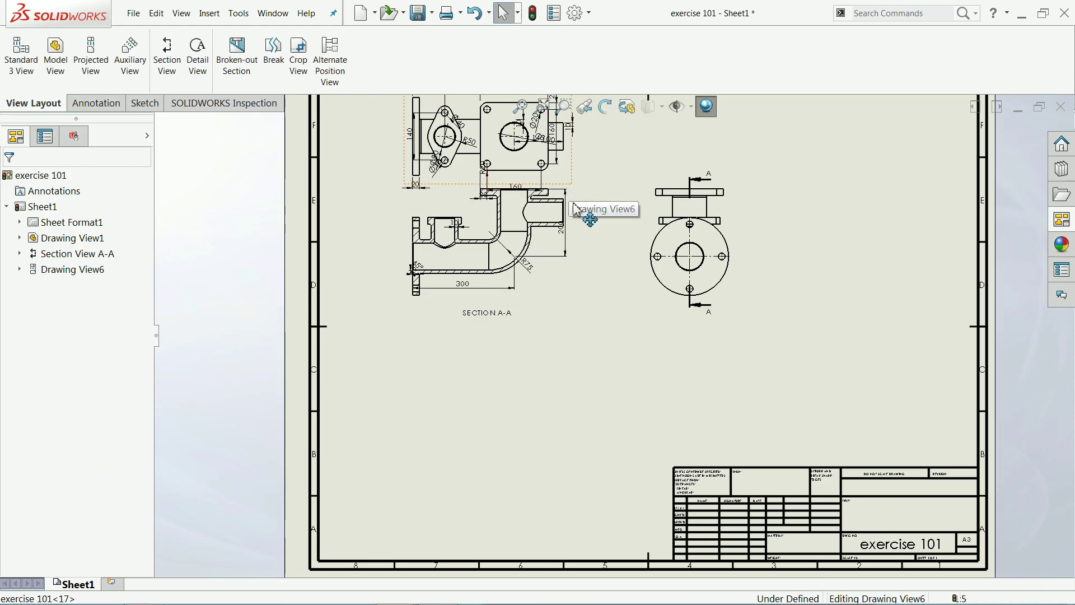
pyautogui.moveTo(572, 188); pyautogui.dragTo(580, 452)
pyautogui.scroll(2, 593, 448)
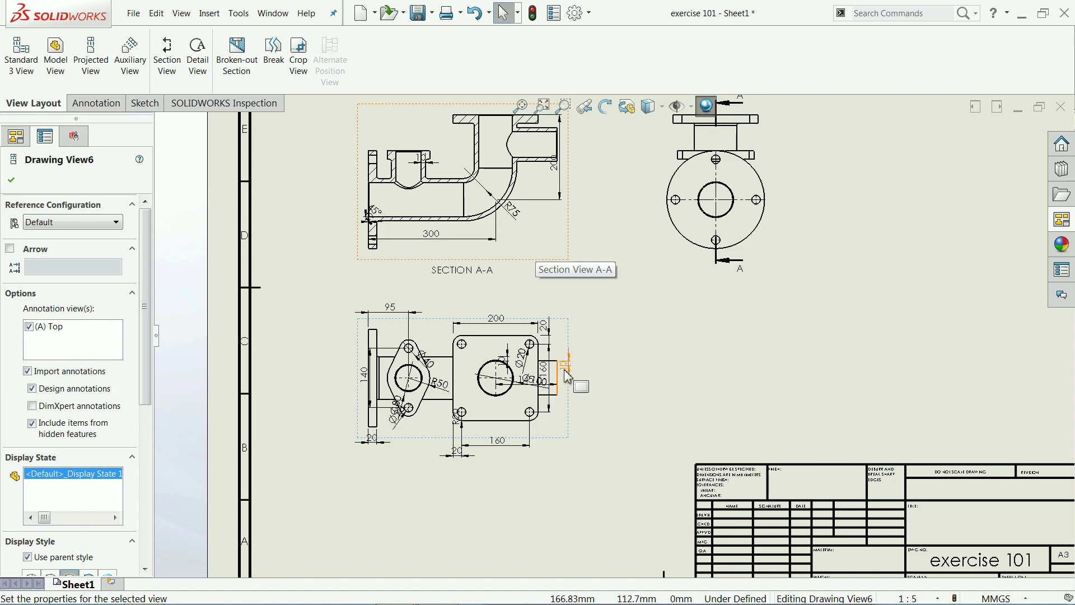
# Delete the crowded dimensions and center marks on the top view's square flange
pyautogui.scroll(-2, 468, 409)
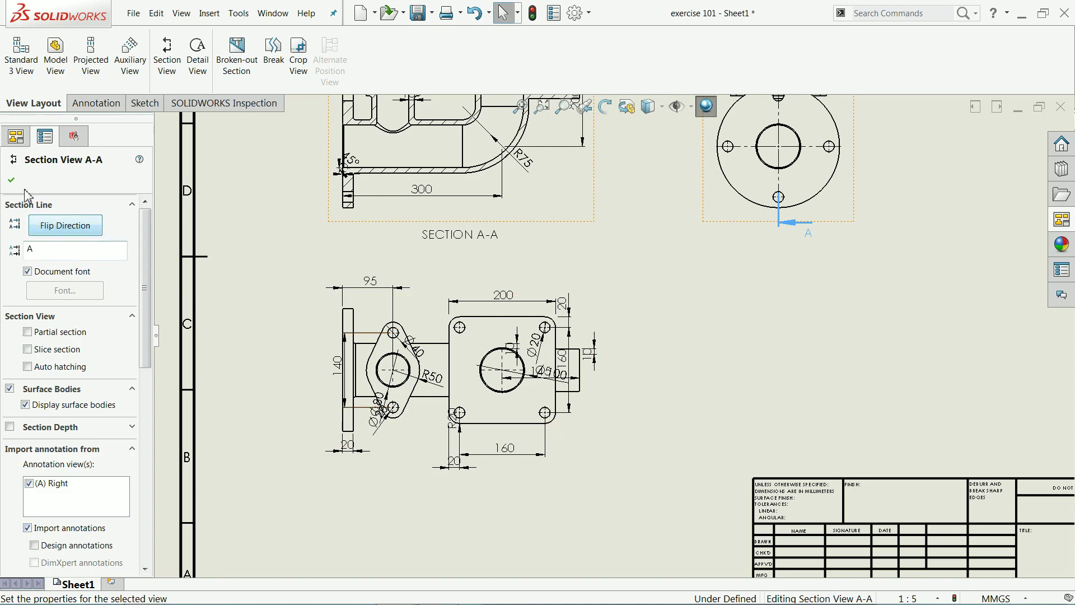
pyautogui.press('Escape')
pyautogui.scroll(-3, 507, 381)
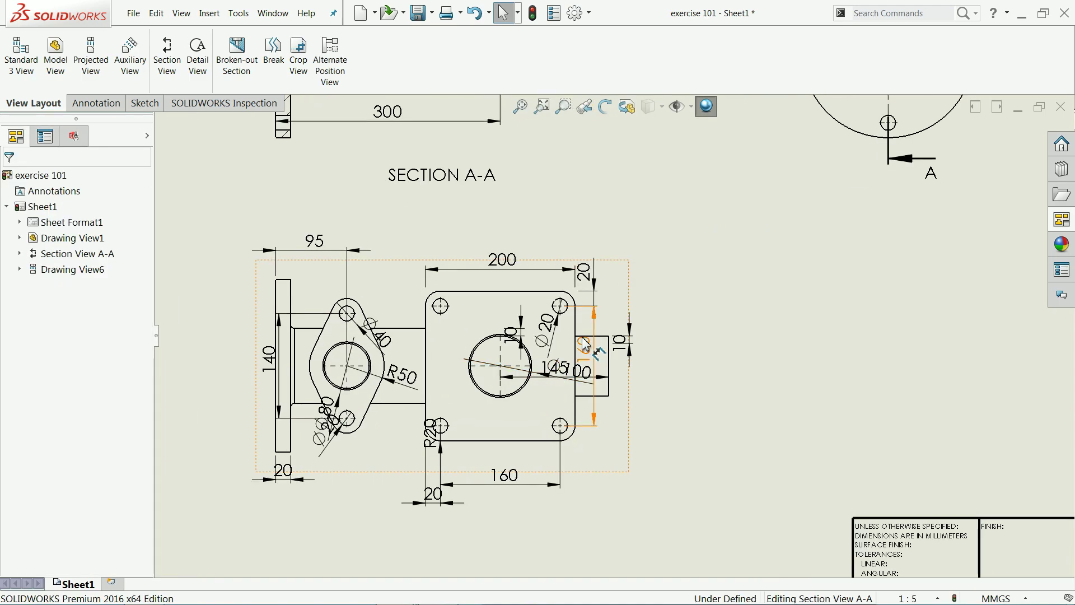
pyautogui.moveTo(715, 209); pyautogui.dragTo(413, 508)
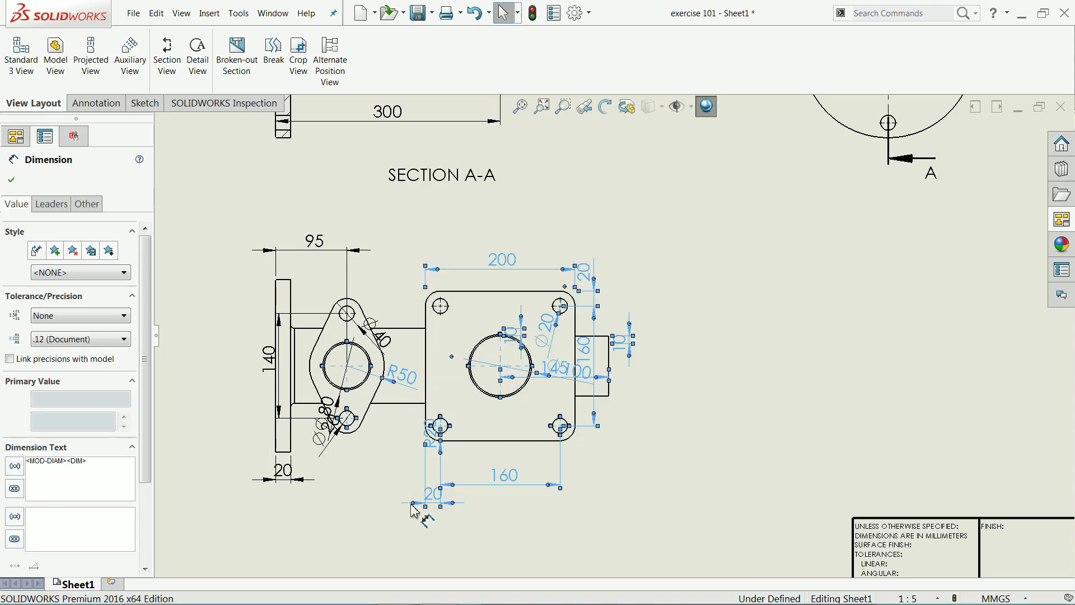
pyautogui.press('Delete')
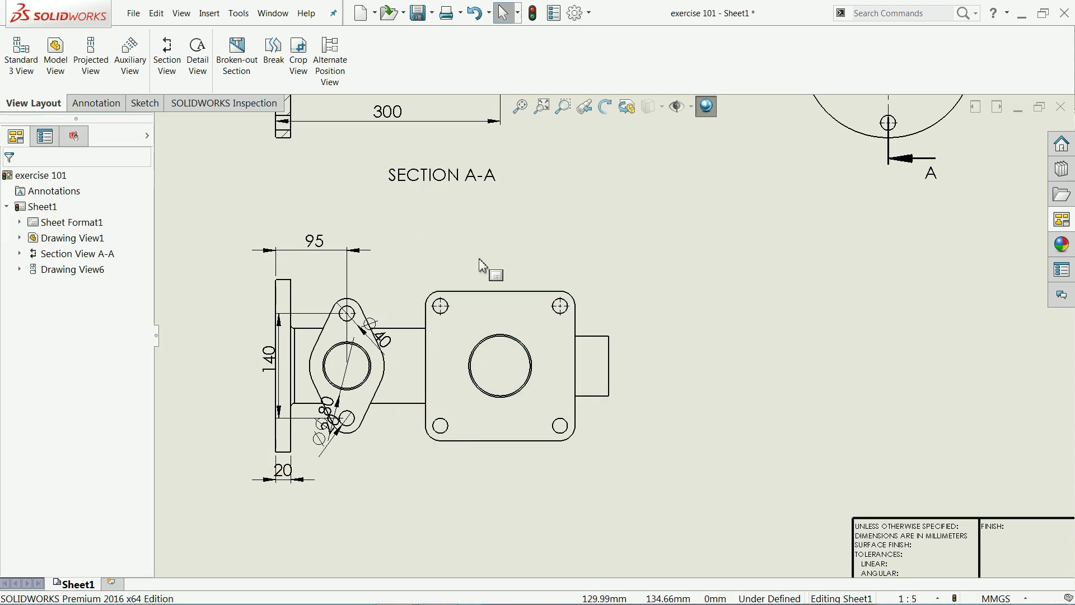
pyautogui.scroll(5, 596, 357)
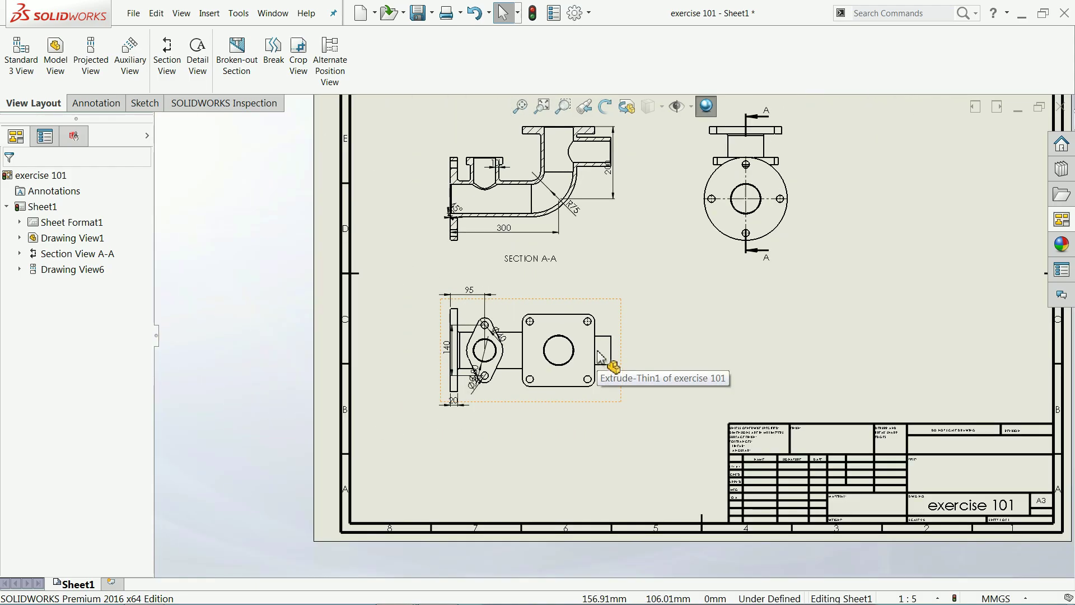
# Delete the 45° dimension and the leftover lower-left dimension from Section A-A
pyautogui.scroll(2, 557, 134)
pyautogui.scroll(2, 558, 164)
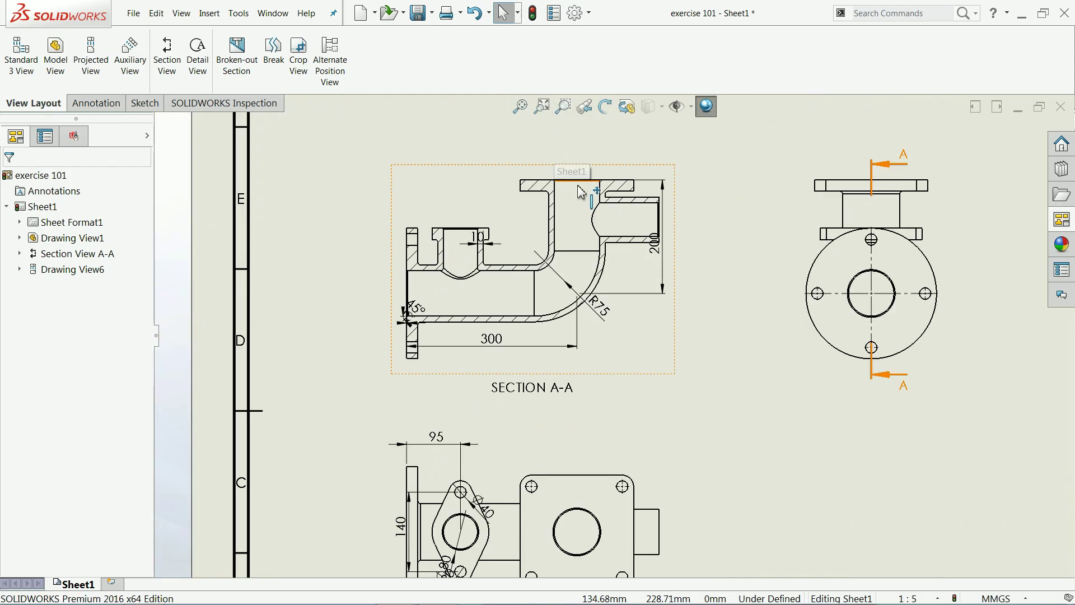
pyautogui.scroll(-2, 583, 194)
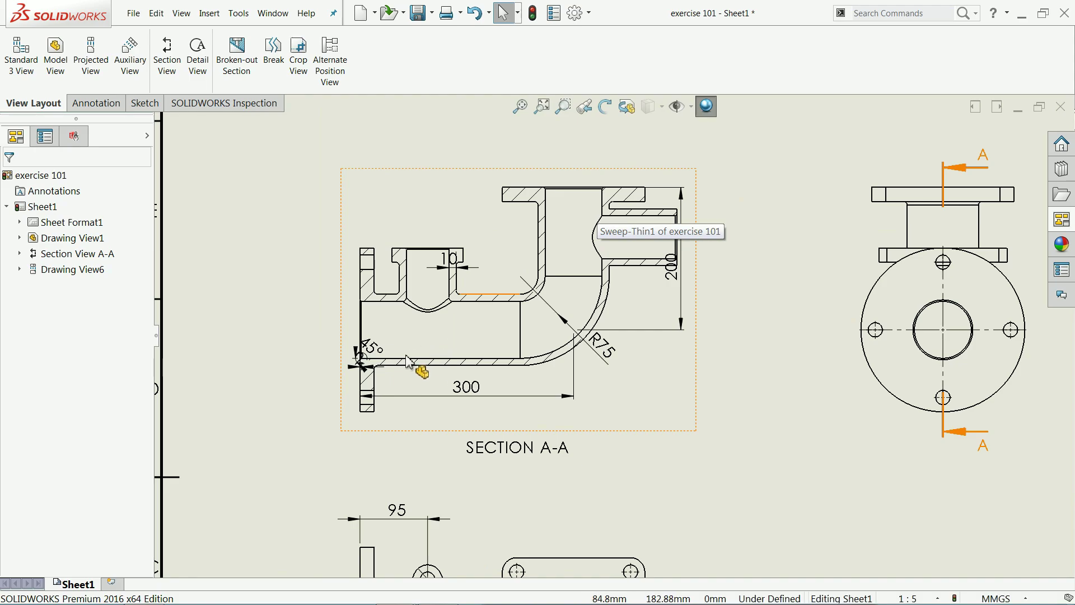
pyautogui.scroll(-1, 358, 359)
pyautogui.click(359, 356)
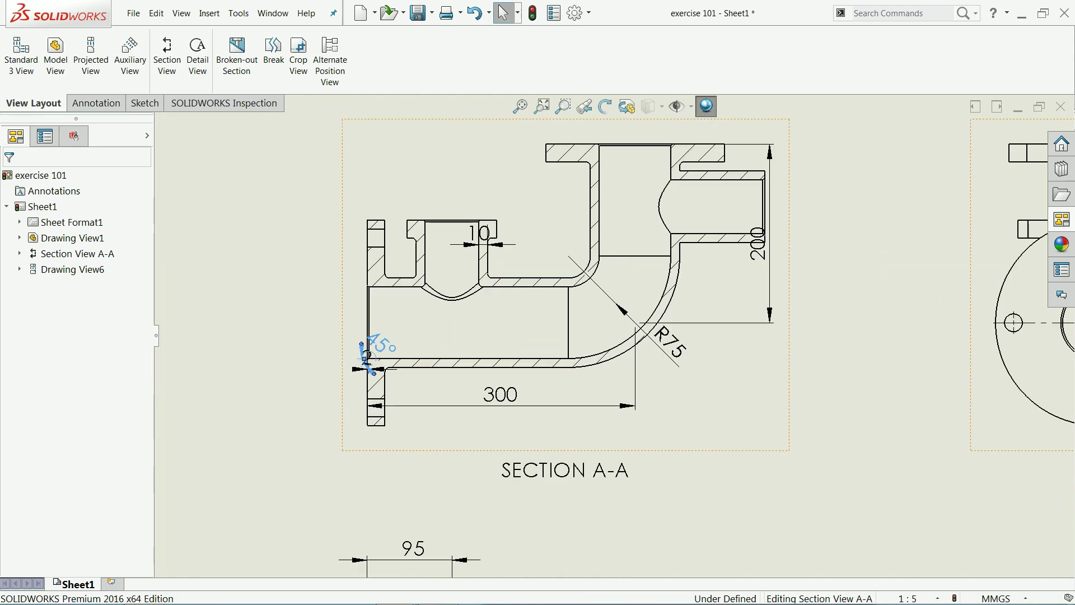
pyautogui.press('Delete')
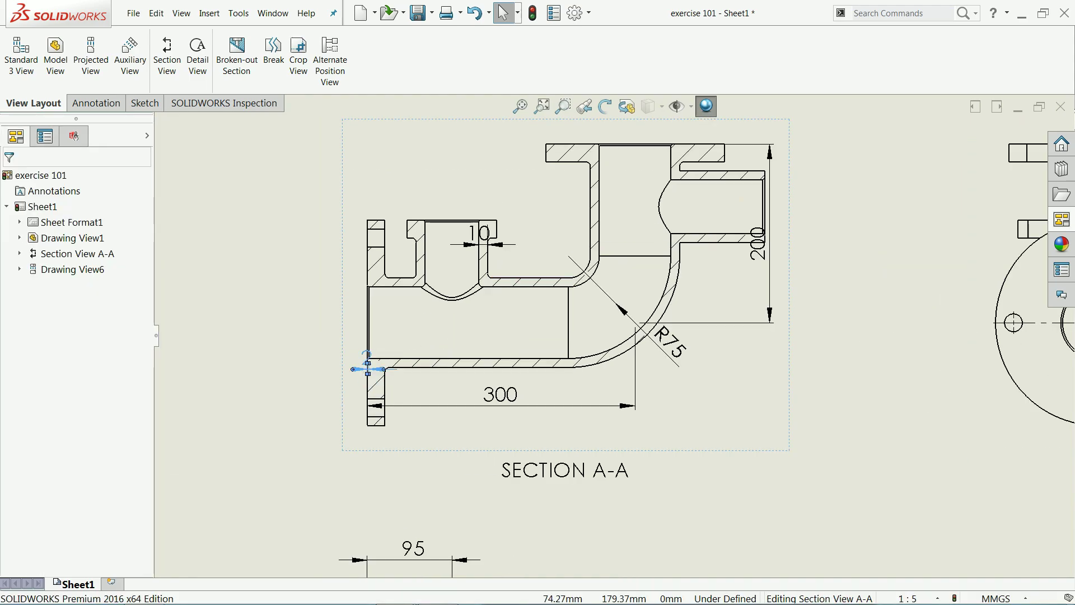
pyautogui.click(362, 367)
pyautogui.press('Delete')
# Move the SECTION A-A label and 300 dimension down, delete 10, and shift 200 right
pyautogui.moveTo(543, 475); pyautogui.dragTo(540, 515)
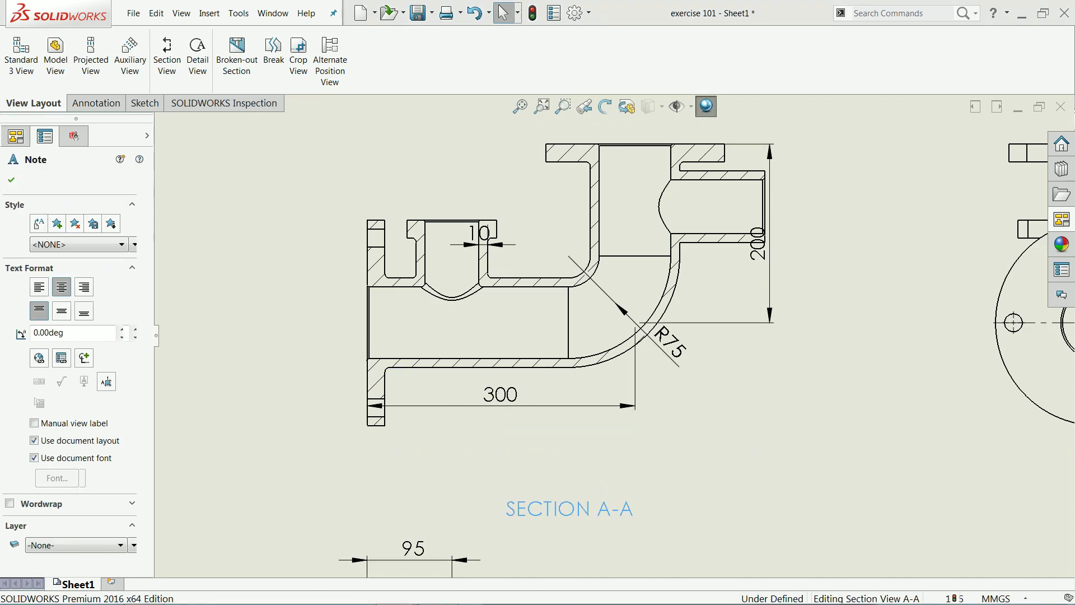
pyautogui.moveTo(521, 397); pyautogui.dragTo(514, 455)
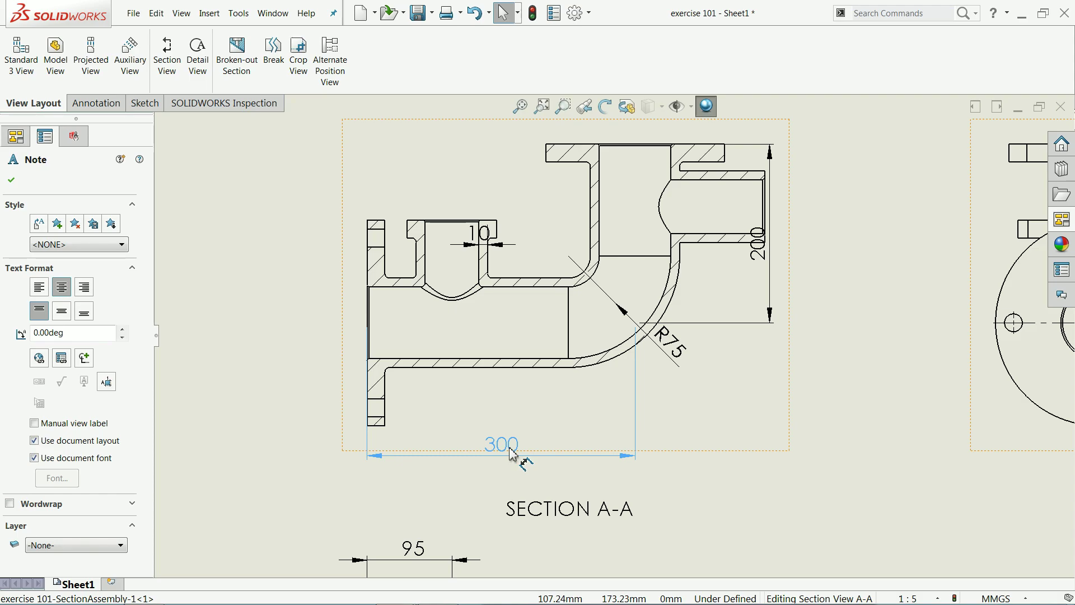
pyautogui.click(476, 244)
pyautogui.click(479, 201)
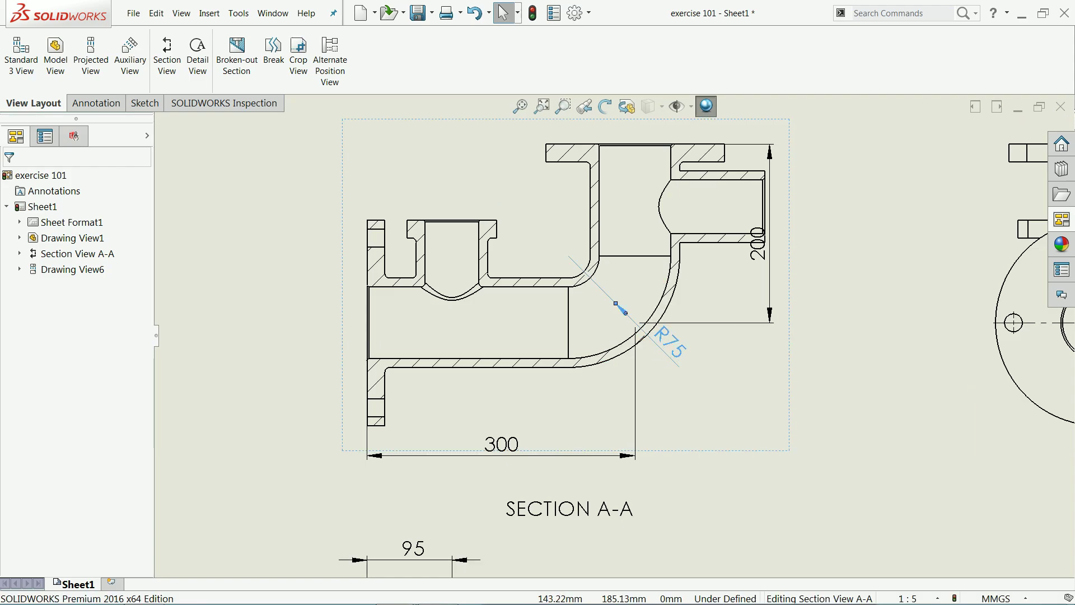
pyautogui.moveTo(757, 244)
pyautogui.mouseDown()
pyautogui.moveTo(774, 259)
pyautogui.moveTo(850, 253)
pyautogui.mouseUp()
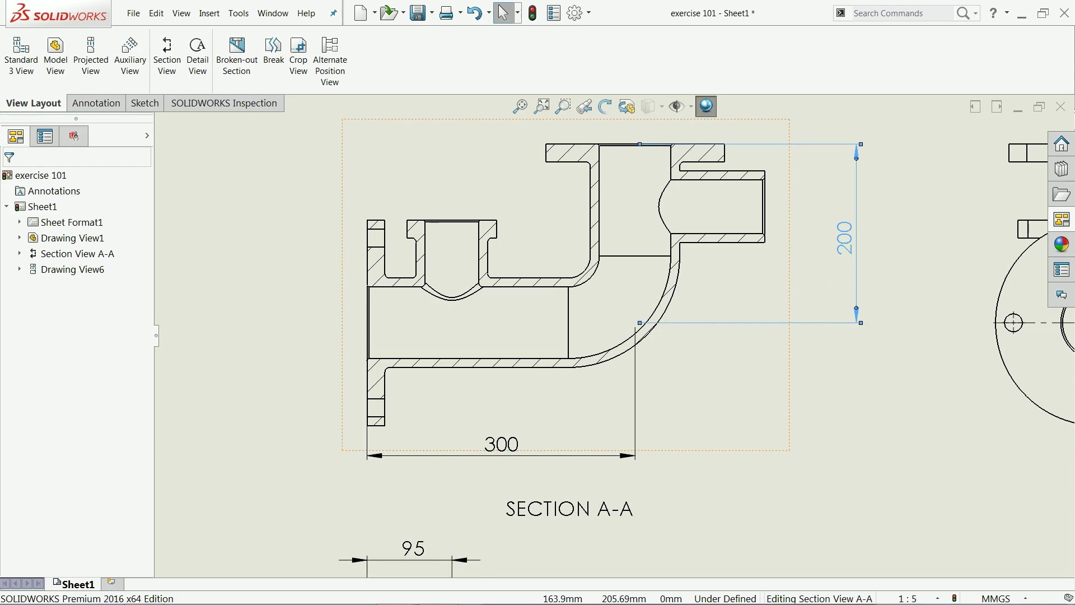
pyautogui.click(141, 105)
# Add a Ø60 diameter dimension across the upper-left bore, placed above it
pyautogui.click(32, 72)
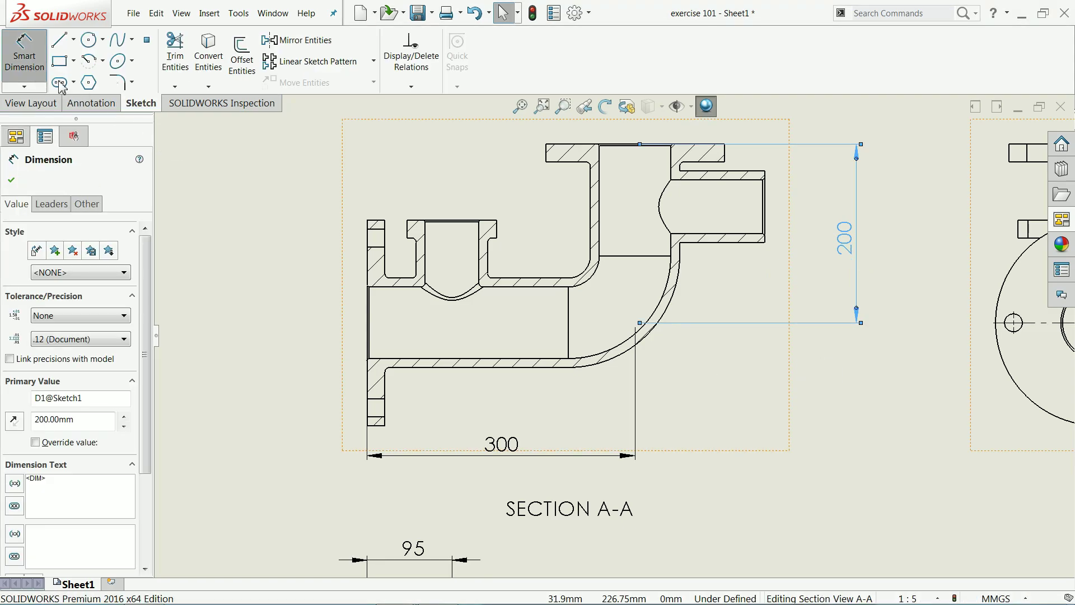
pyautogui.click(471, 259)
pyautogui.scroll(1, 482, 257)
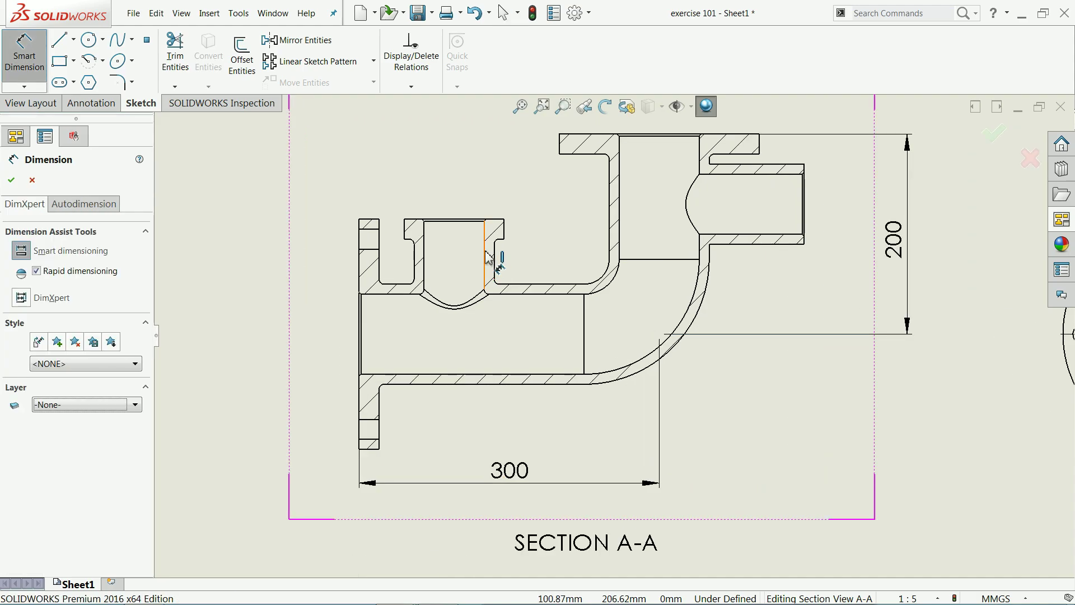
pyautogui.click(486, 256)
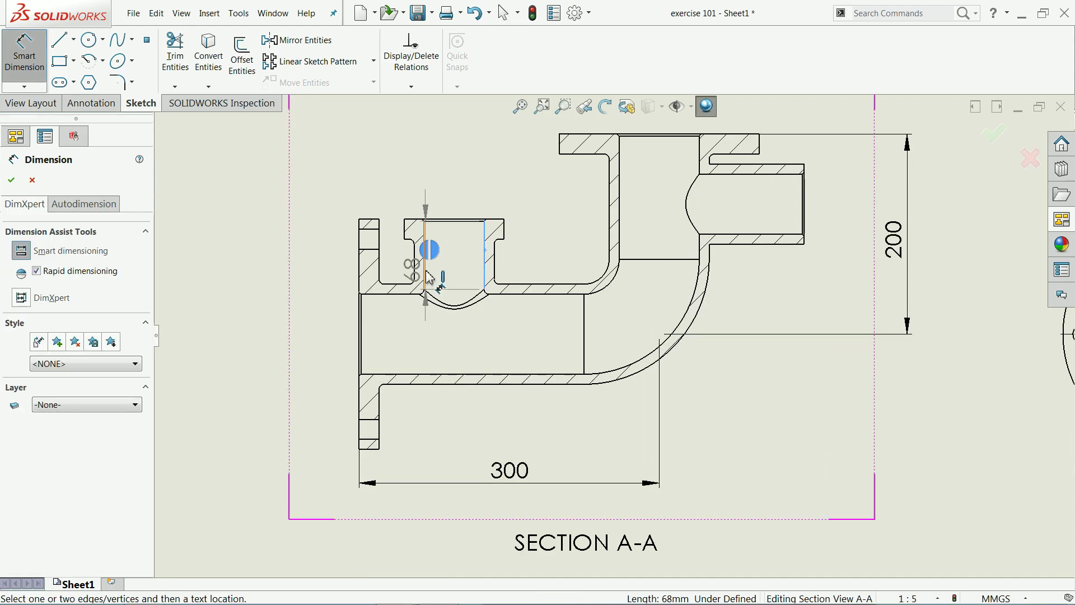
pyautogui.click(424, 262)
pyautogui.click(454, 194)
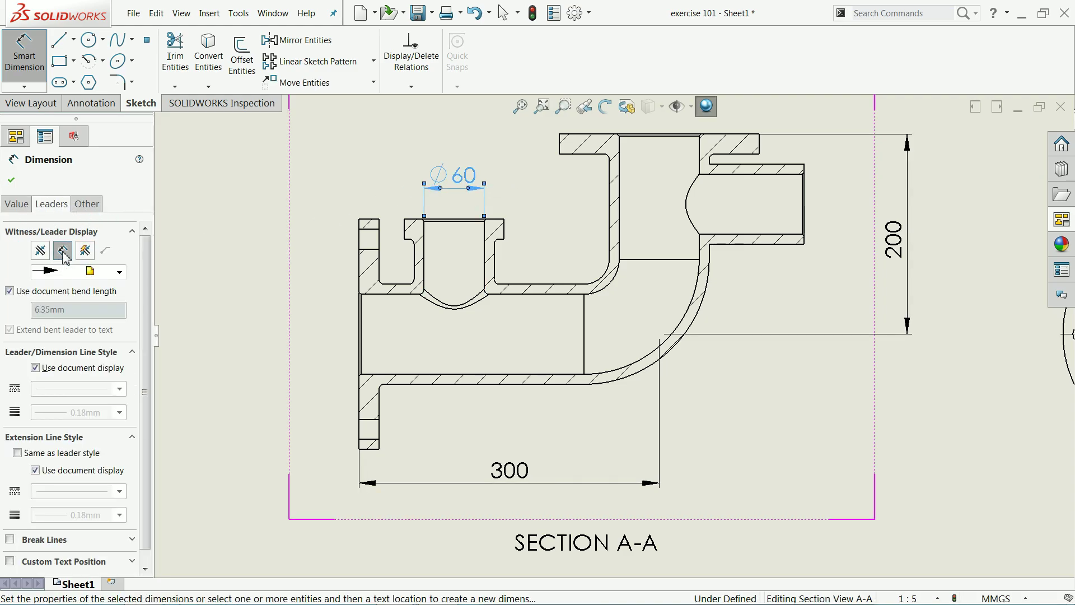
pyautogui.click(11, 180)
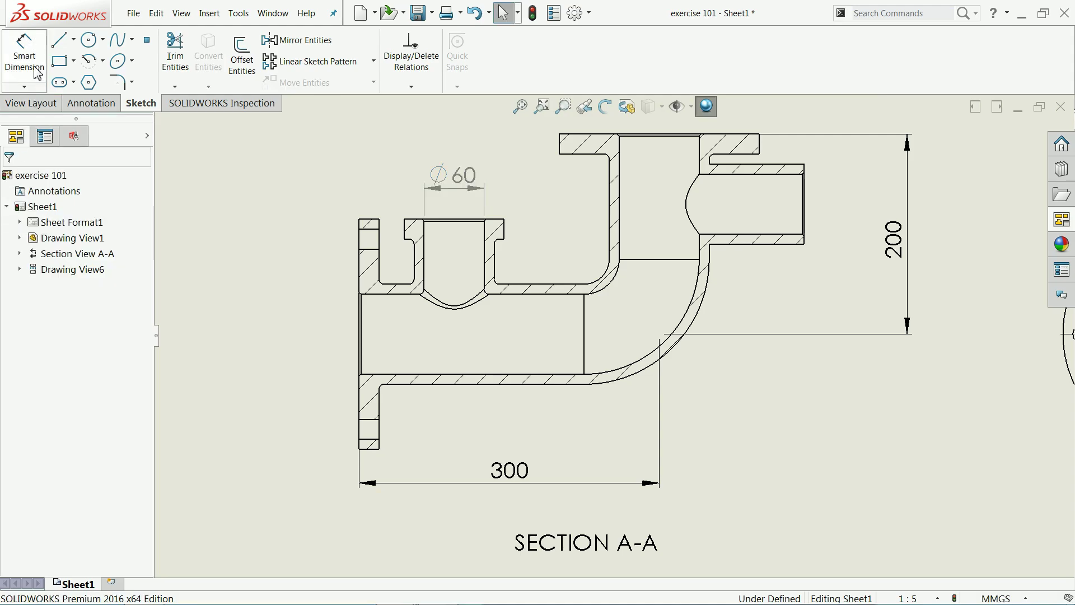
# Sketch a horizontal centerline along the pipe axis, an arc around the bend, and a vertical centerline
pyautogui.click(74, 39)
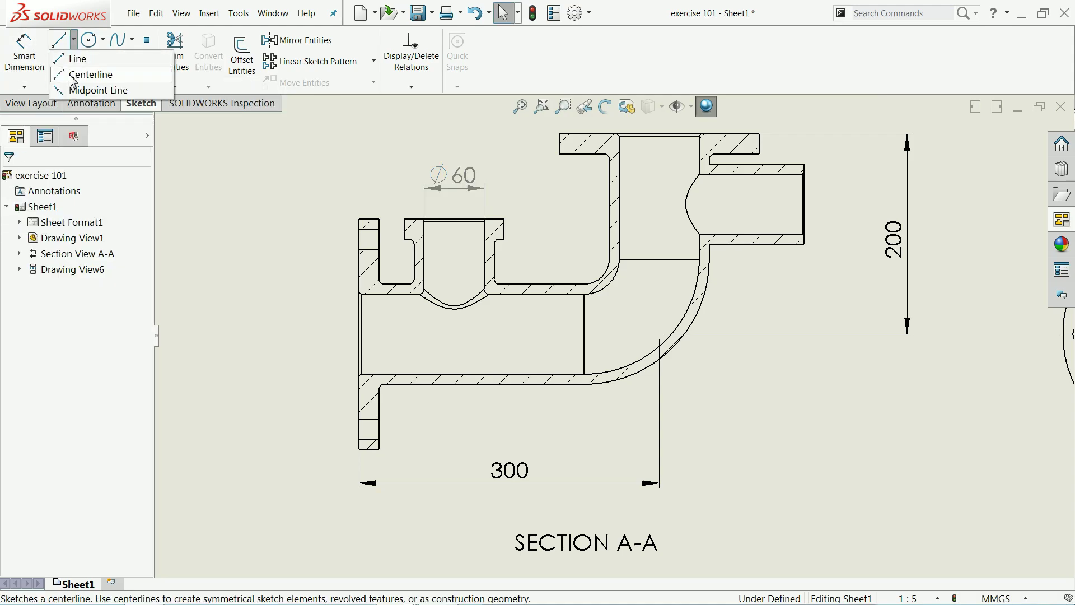
pyautogui.click(71, 78)
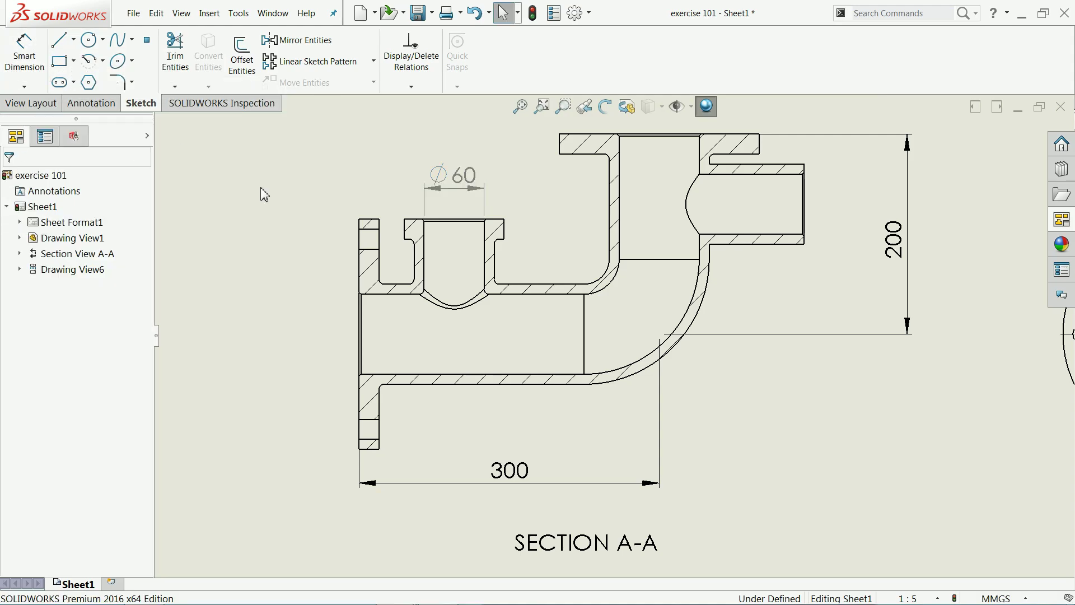
pyautogui.click(360, 334)
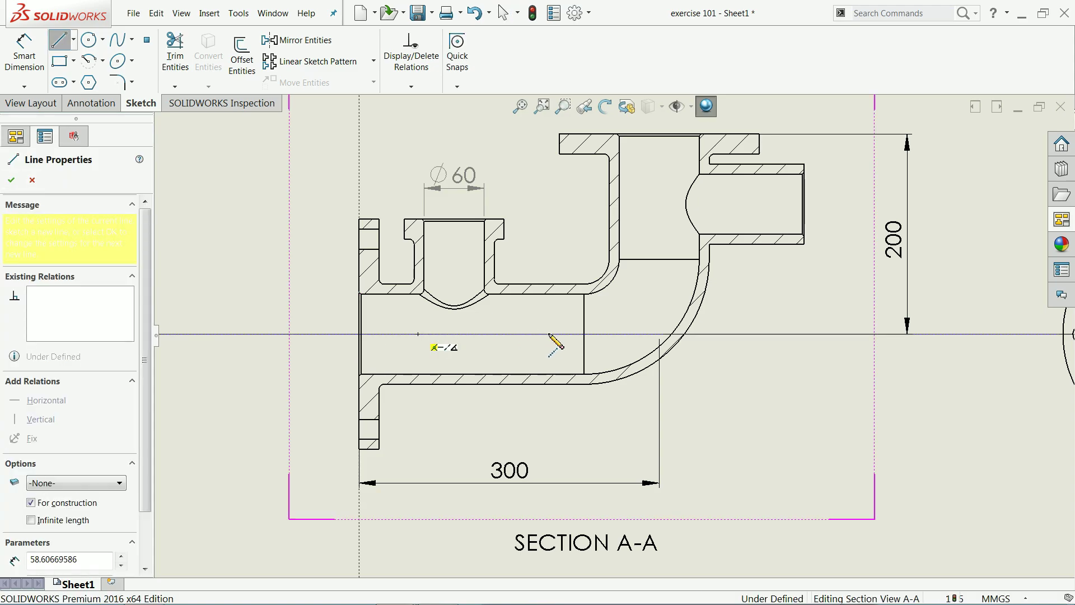
pyautogui.click(595, 335)
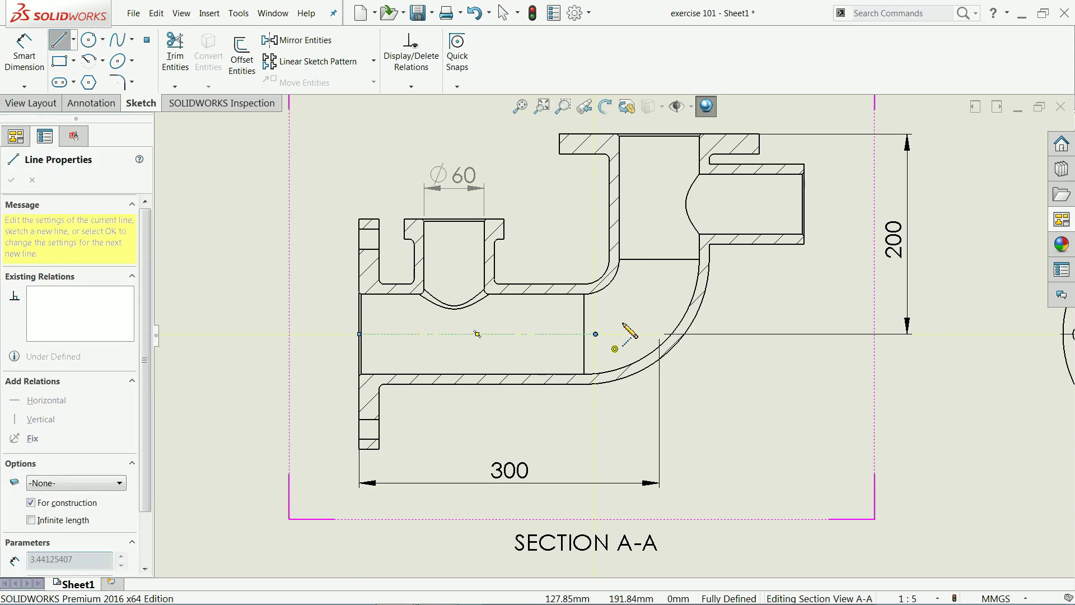
pyautogui.press('a')
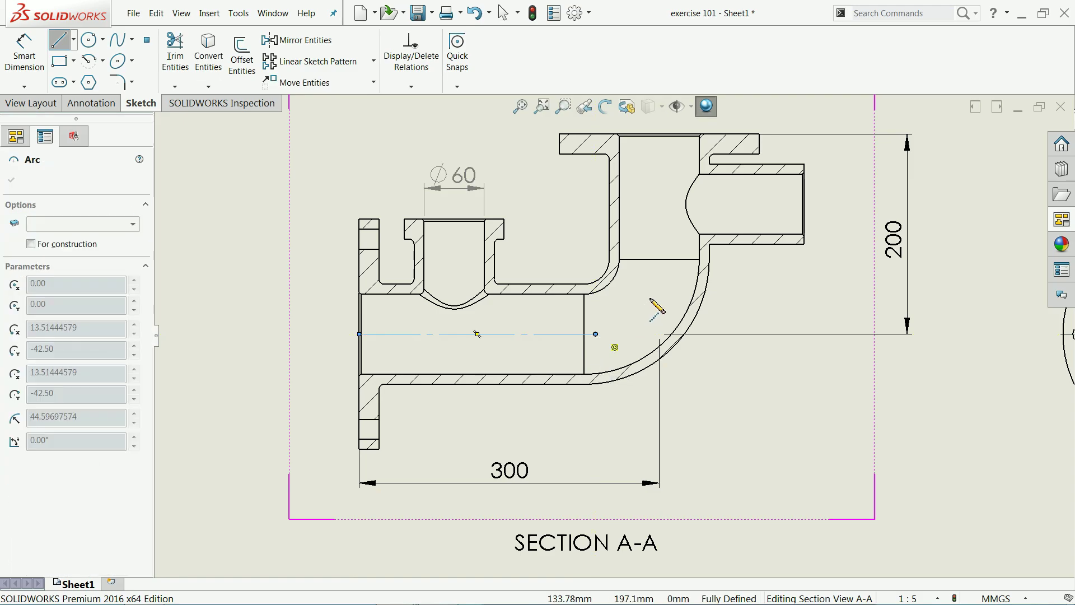
pyautogui.click(661, 270)
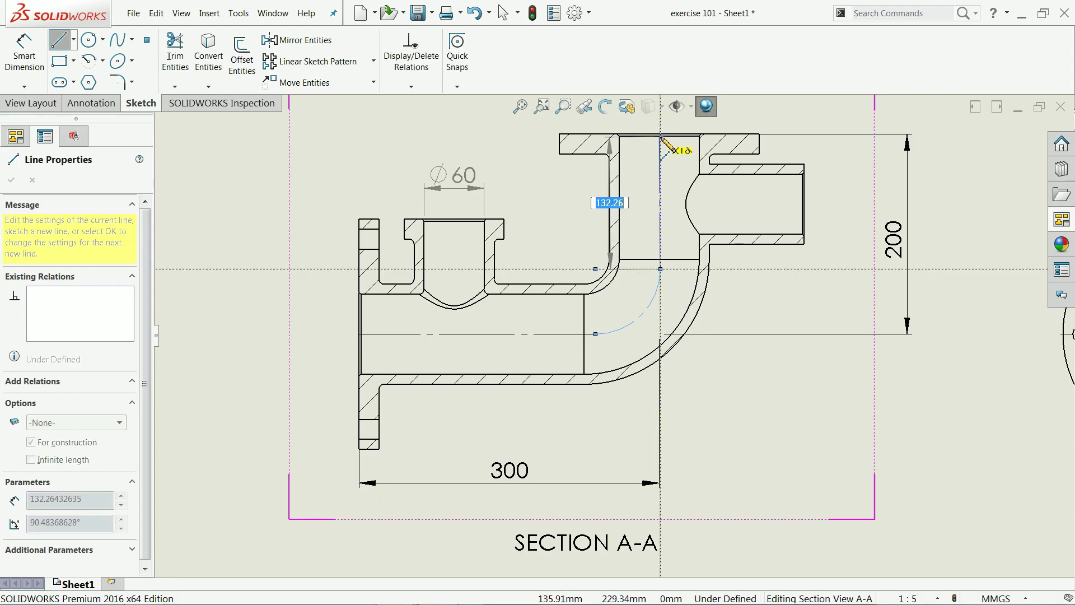
pyautogui.scroll(-4, 662, 140)
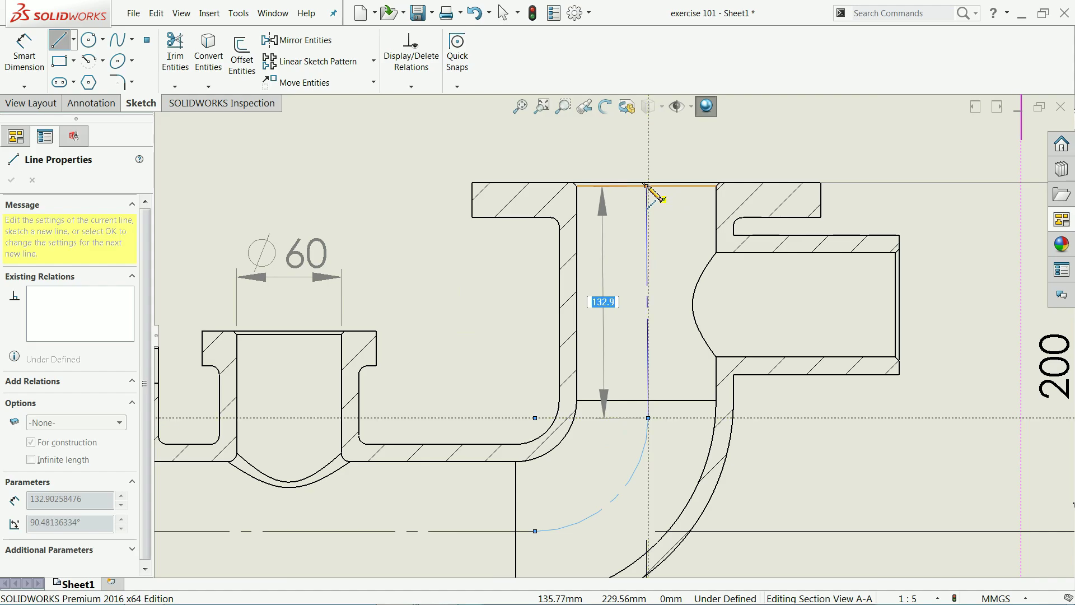
pyautogui.click(648, 185)
pyautogui.rightClick(595, 174)
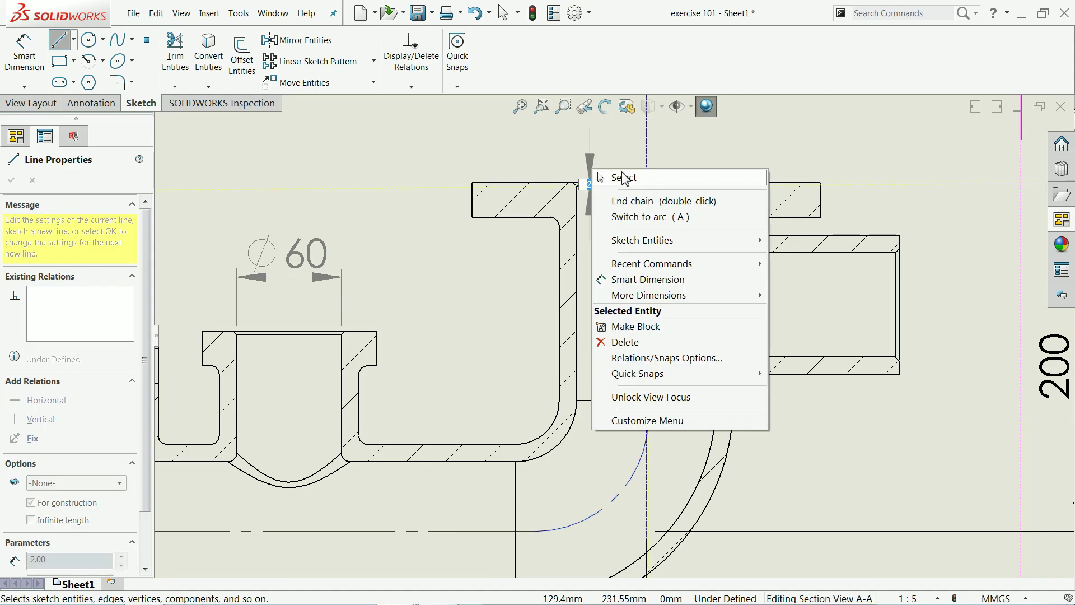
pyautogui.click(625, 179)
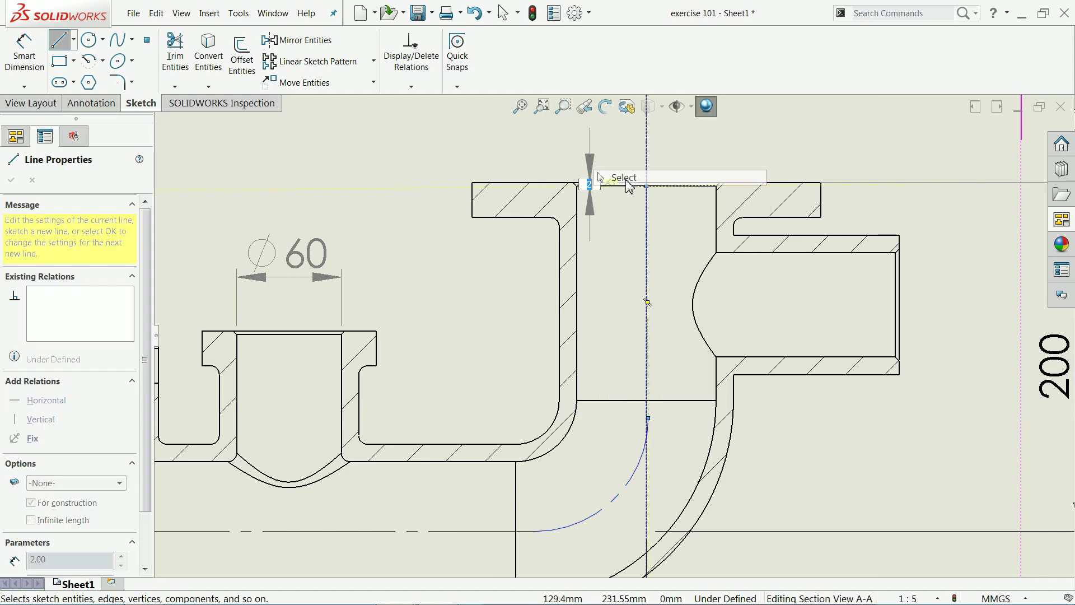
# Select the construction arc and line together to check their Tangent relation
pyautogui.click(648, 440)
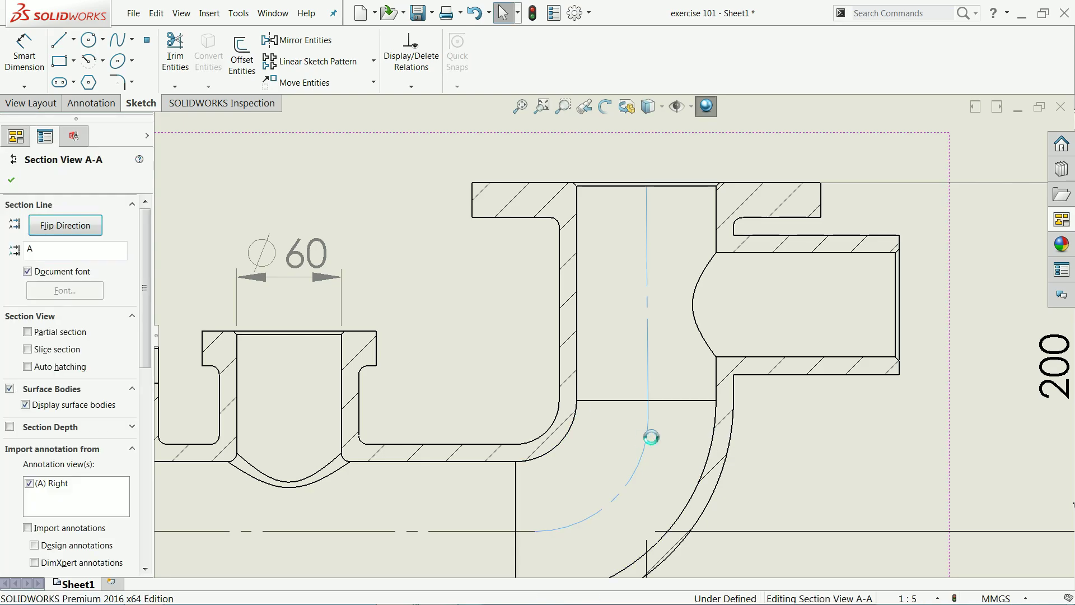
pyautogui.keyDown('ctrl'); pyautogui.click(648, 443); pyautogui.keyUp('ctrl')
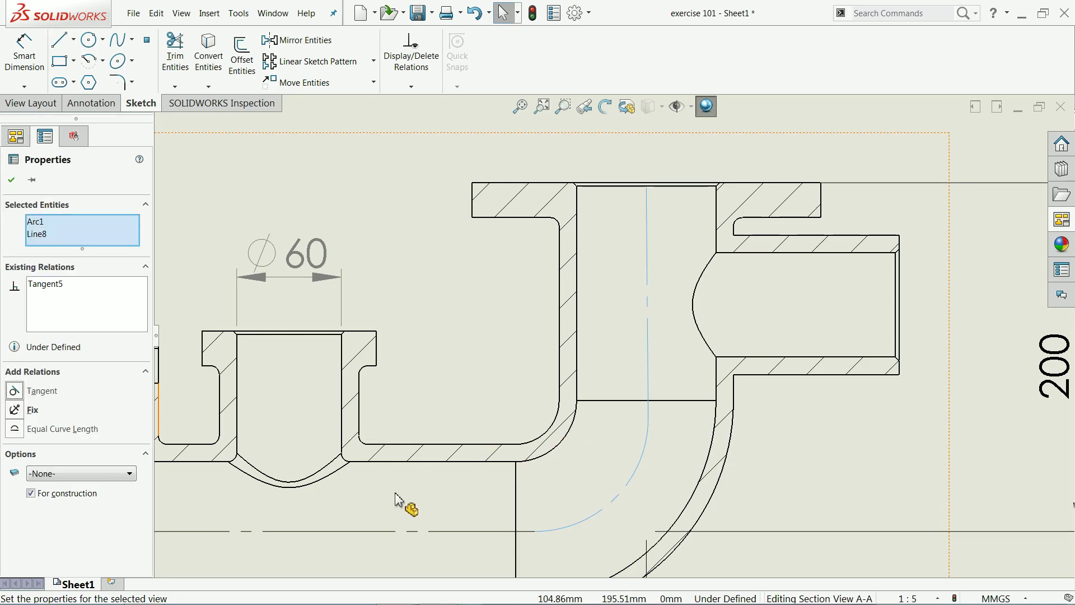
pyautogui.click(535, 555)
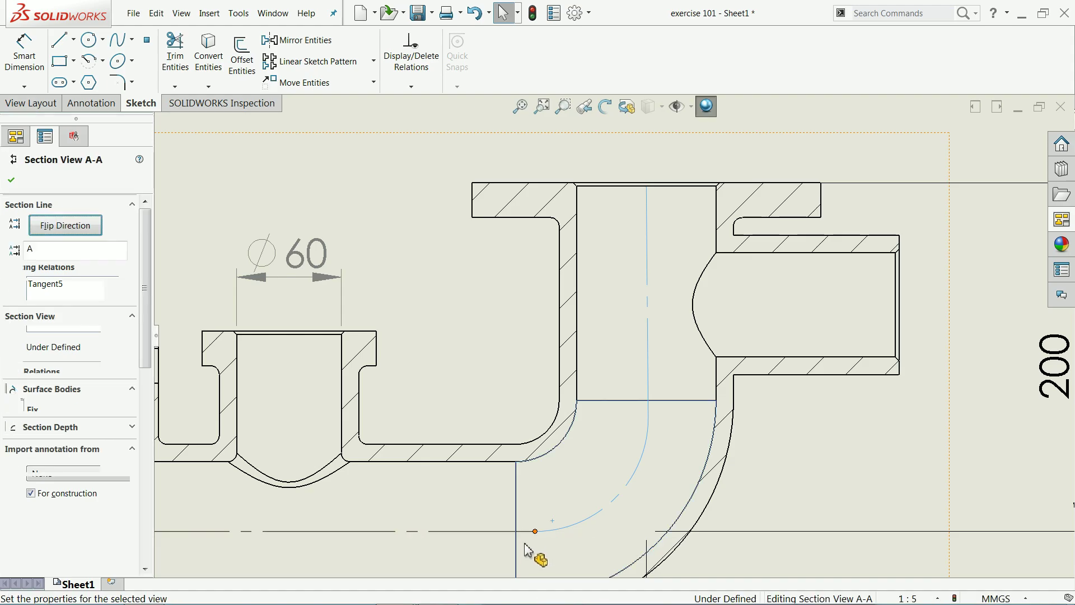
pyautogui.moveTo(525, 545); pyautogui.dragTo(525, 545)
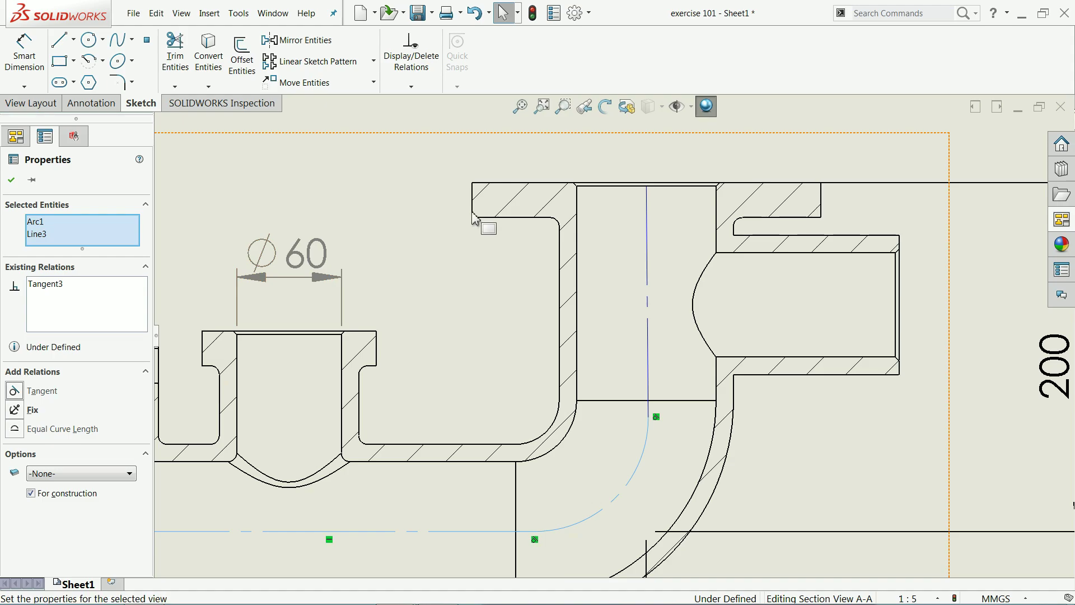
pyautogui.click(486, 226)
pyautogui.scroll(2, 487, 228)
pyautogui.press('d')
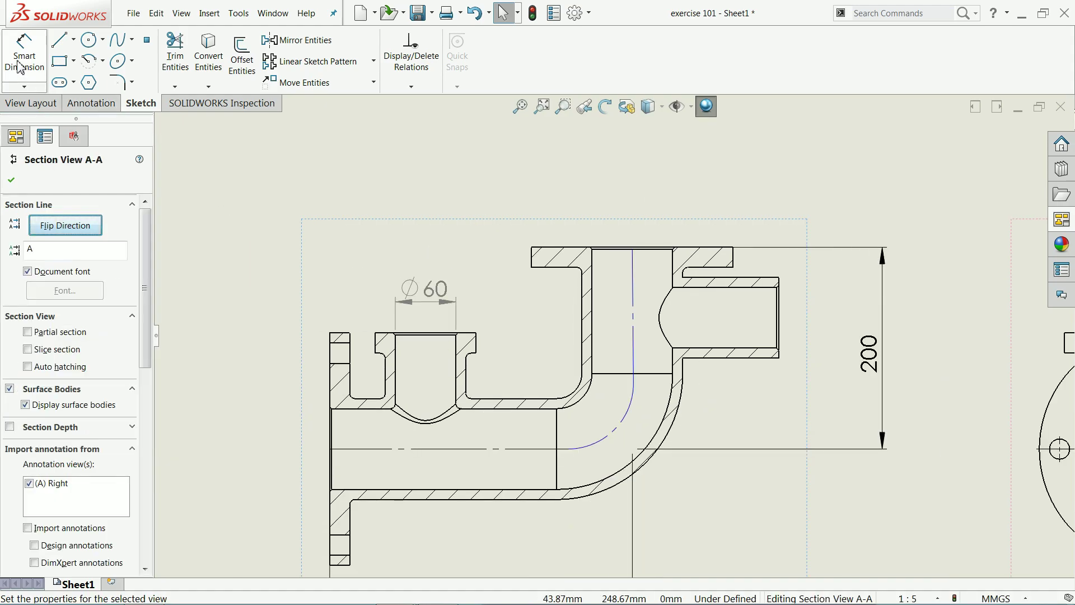
# Give the elbow's construction arc a 75 mm radius dimension
pyautogui.click(630, 436)
pyautogui.click(735, 495)
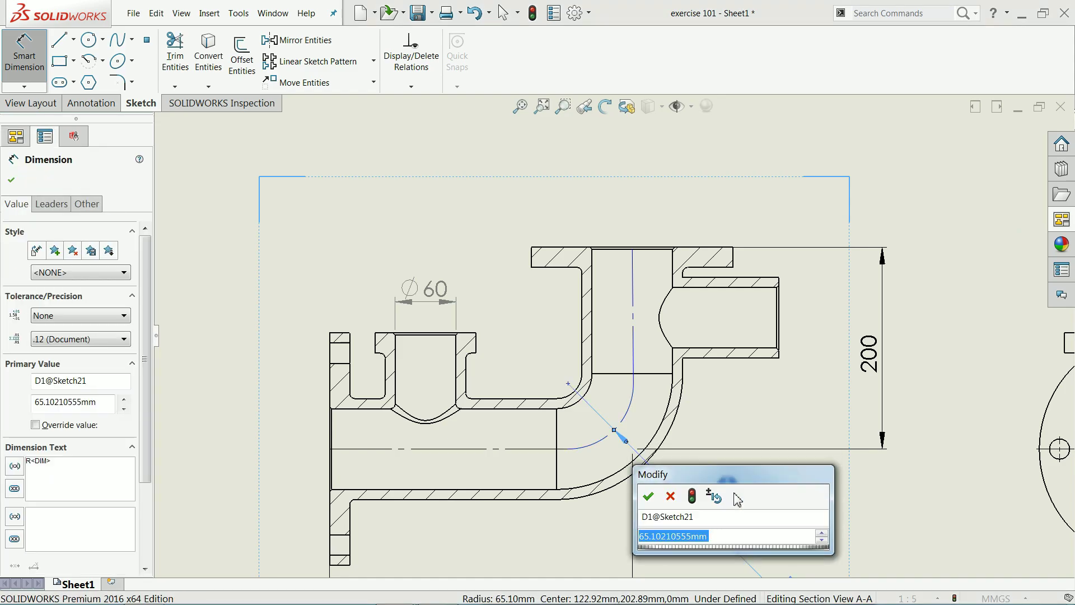
pyautogui.press('Return')
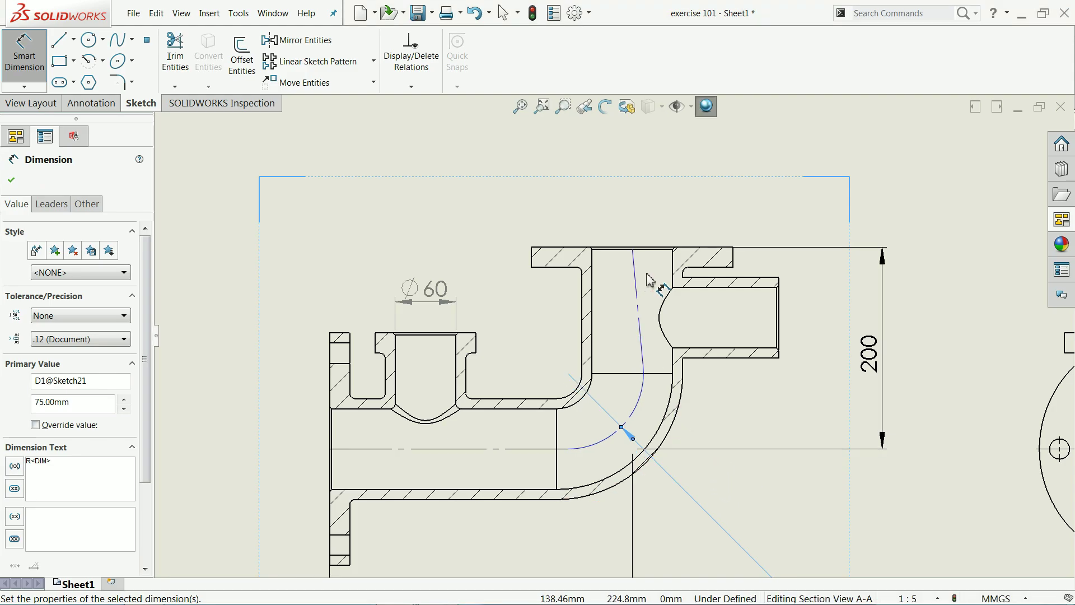
pyautogui.click(372, 163)
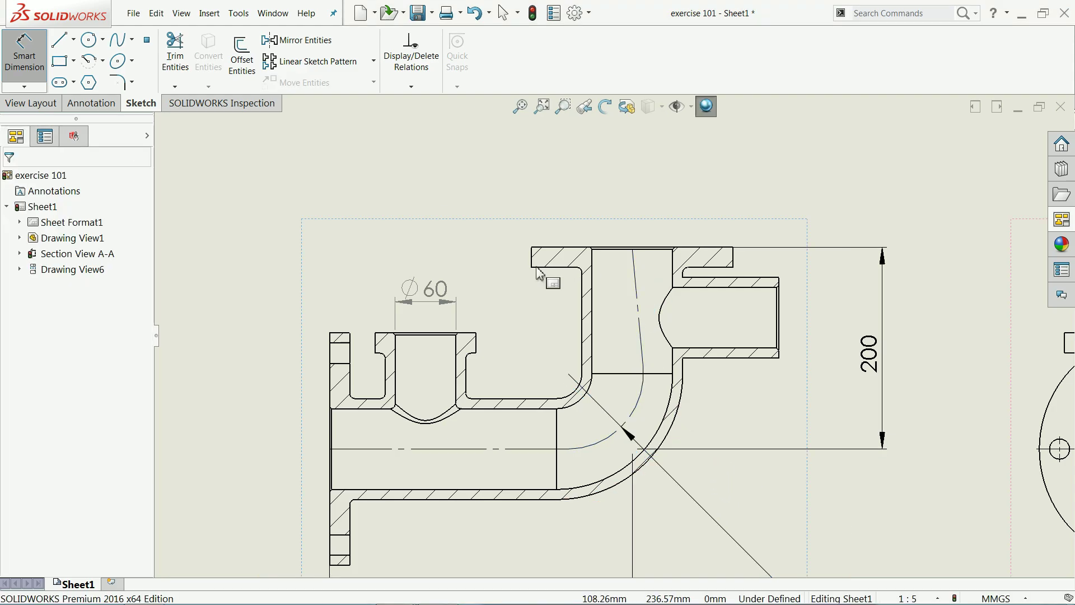
pyautogui.press('Escape')
# Add a Vertical relation to the construction line through the elbow
pyautogui.click(642, 331)
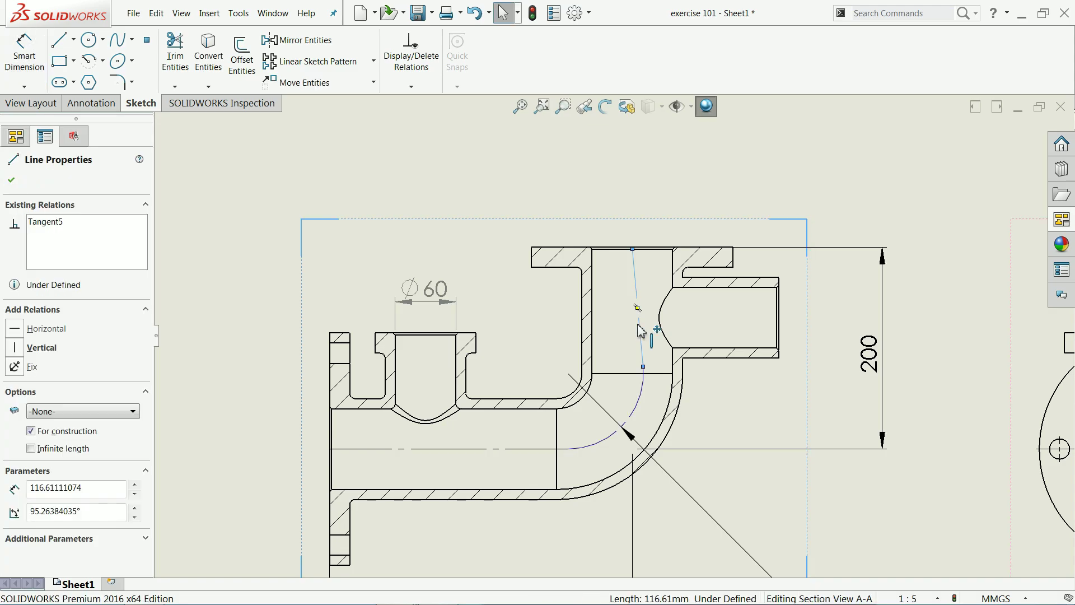
pyautogui.click(41, 348)
pyautogui.click(507, 247)
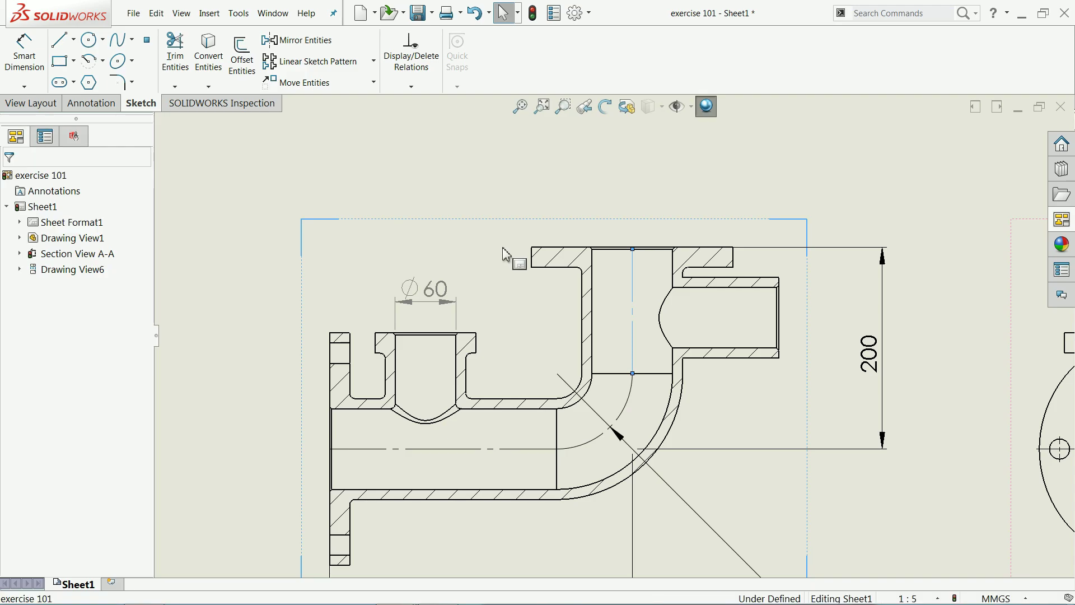
pyautogui.scroll(3, 612, 336)
# Move the R75 radius label outward along its leader
pyautogui.moveTo(737, 527); pyautogui.dragTo(663, 456)
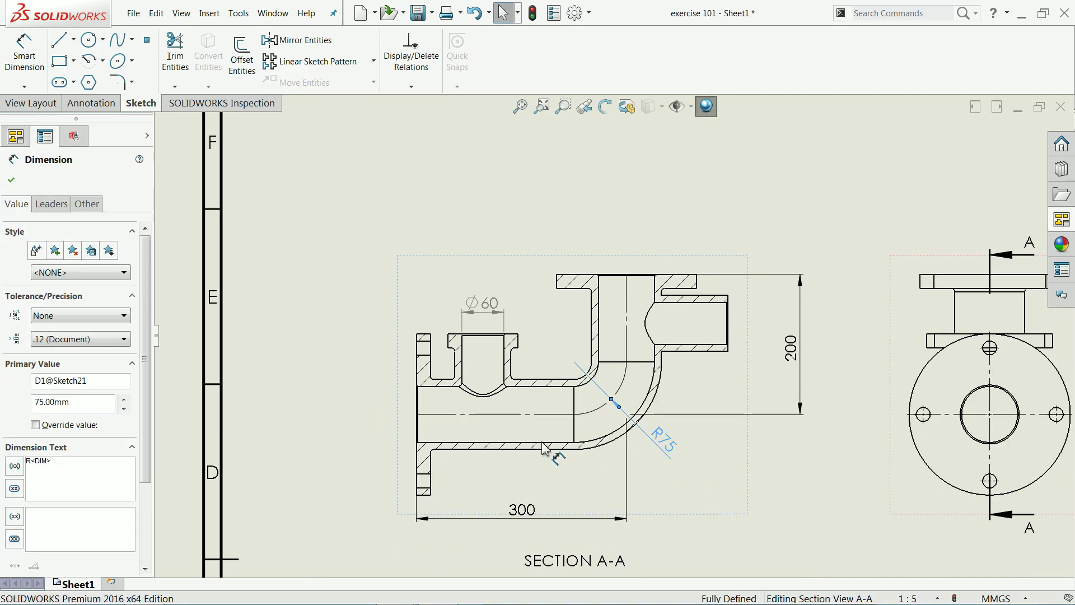
pyautogui.scroll(-3, 542, 446)
pyautogui.scroll(-1, 542, 446)
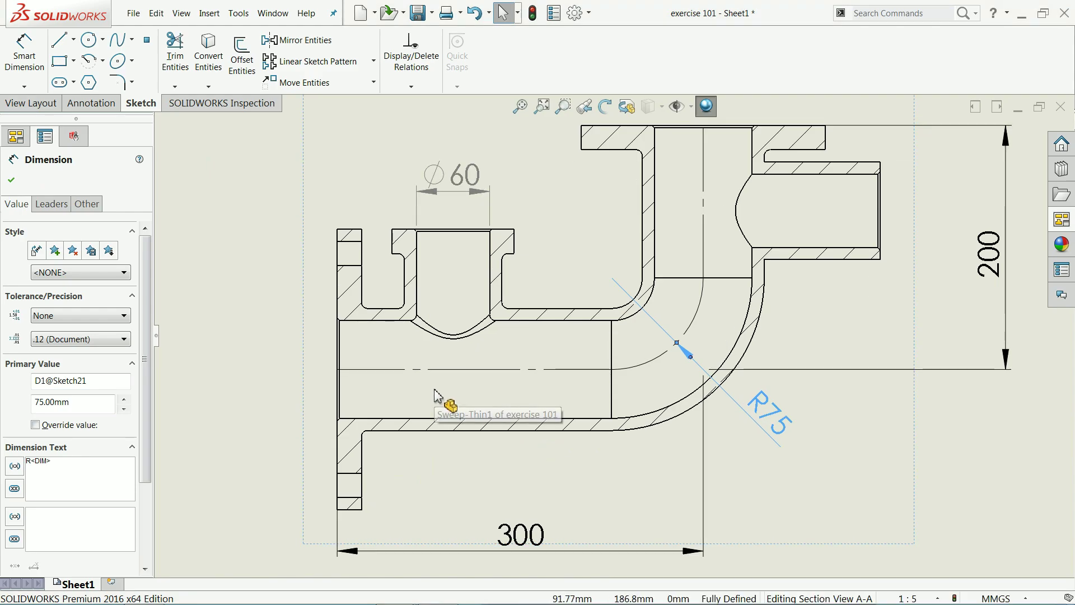
pyautogui.scroll(1, 448, 387)
pyautogui.scroll(-2, 829, 157)
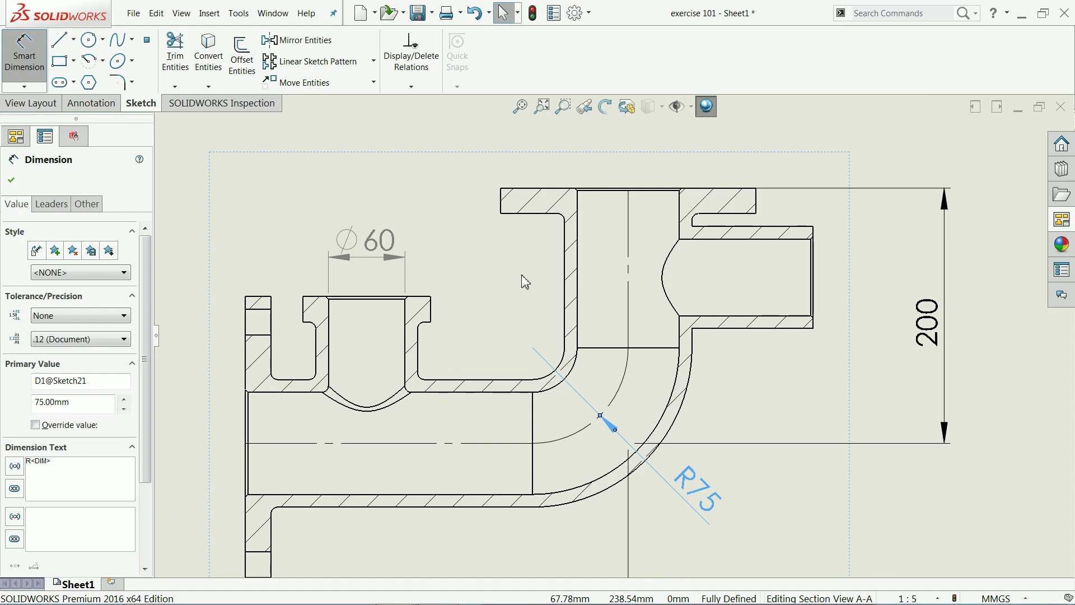
pyautogui.scroll(2, 628, 324)
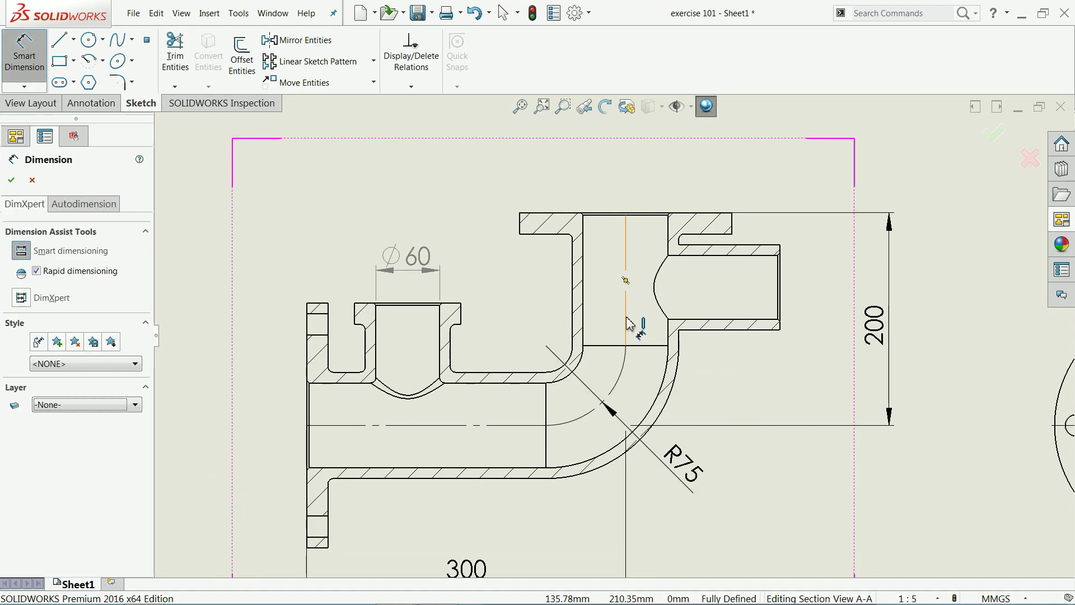
# Dimension from the vertical construction line to the side branch's right end edge
pyautogui.click(626, 322)
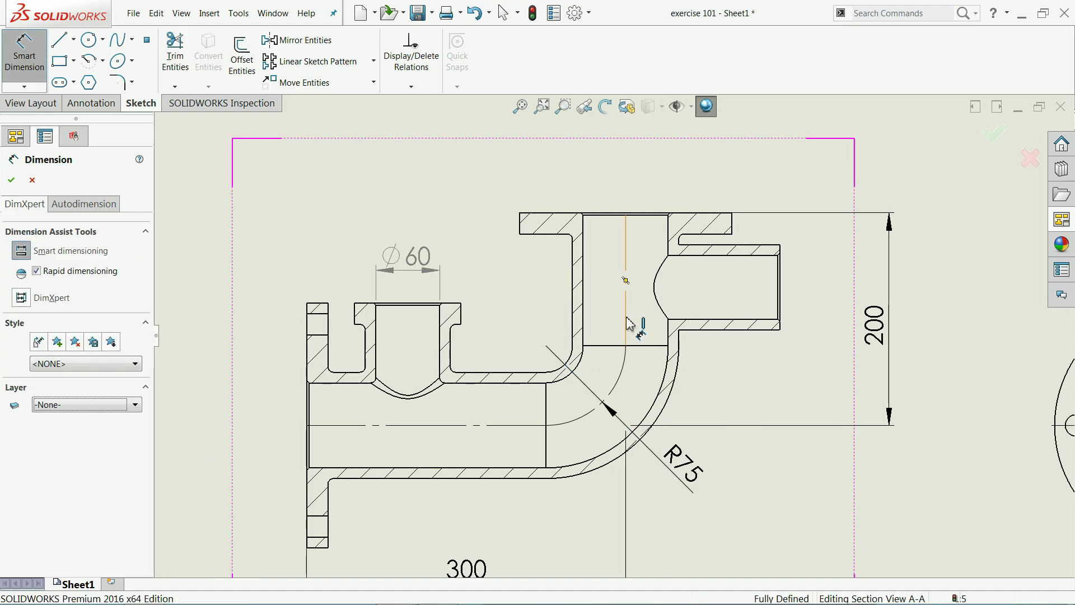
pyautogui.click(781, 315)
pyautogui.scroll(2, 722, 437)
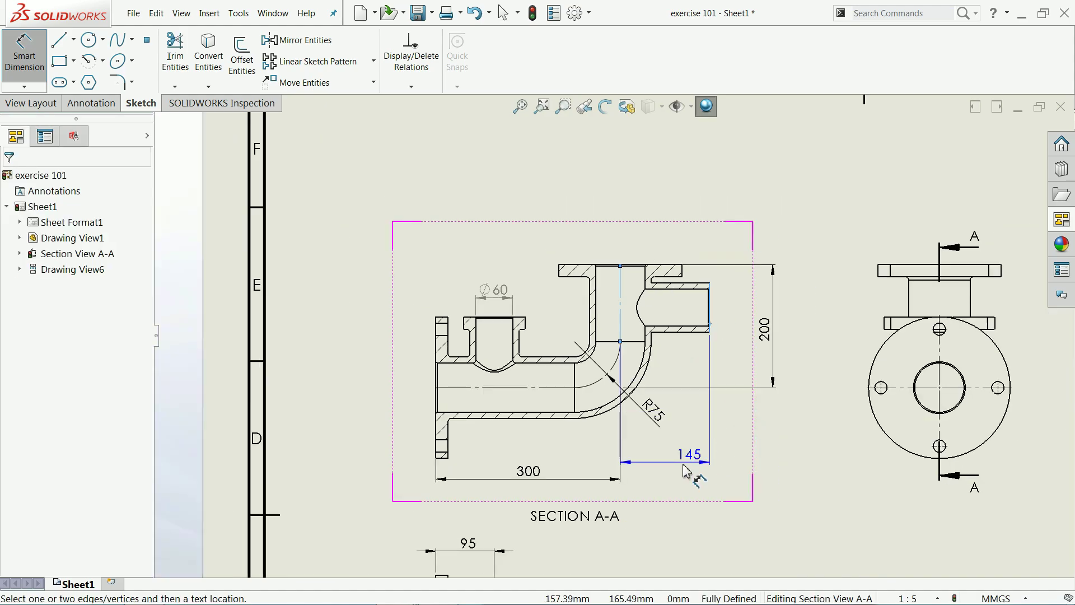
# Place the 145 dimension below the view and keep it as a driven reference dimension
pyautogui.click(670, 485)
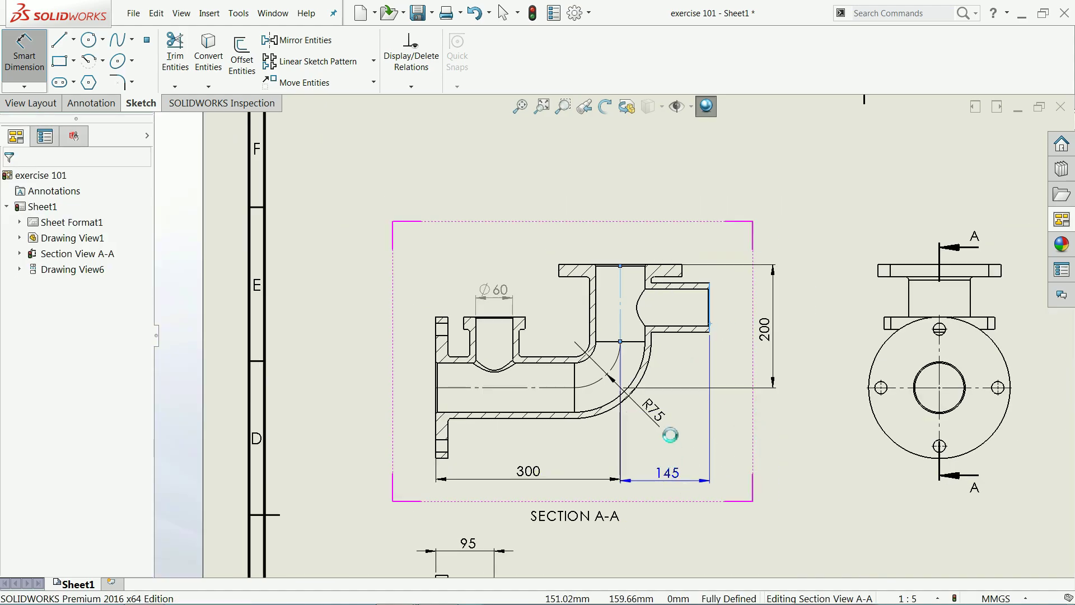
pyautogui.click(645, 314)
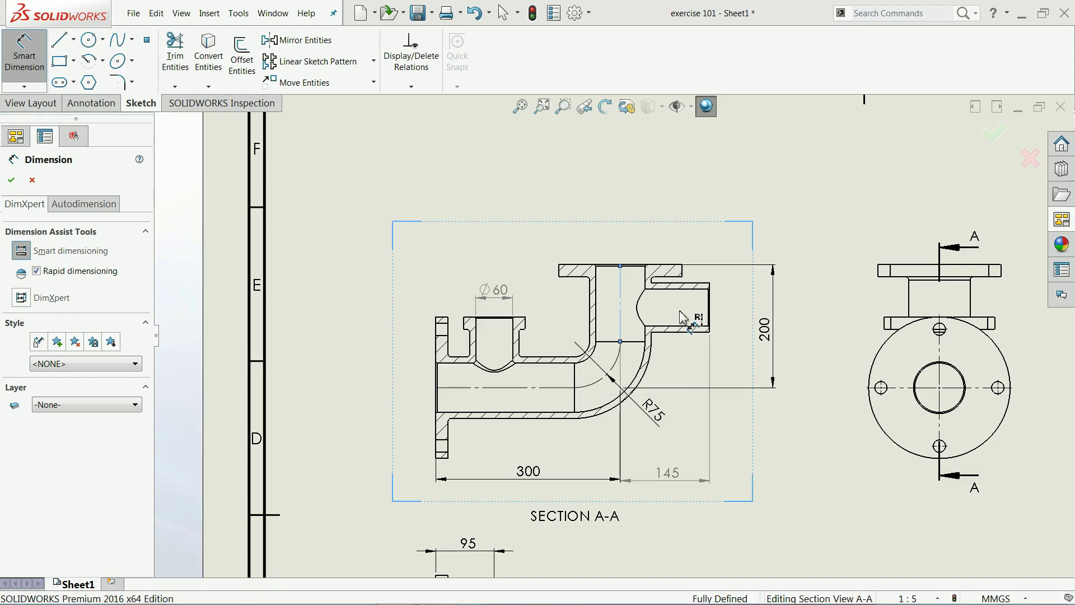
pyautogui.scroll(5, 701, 312)
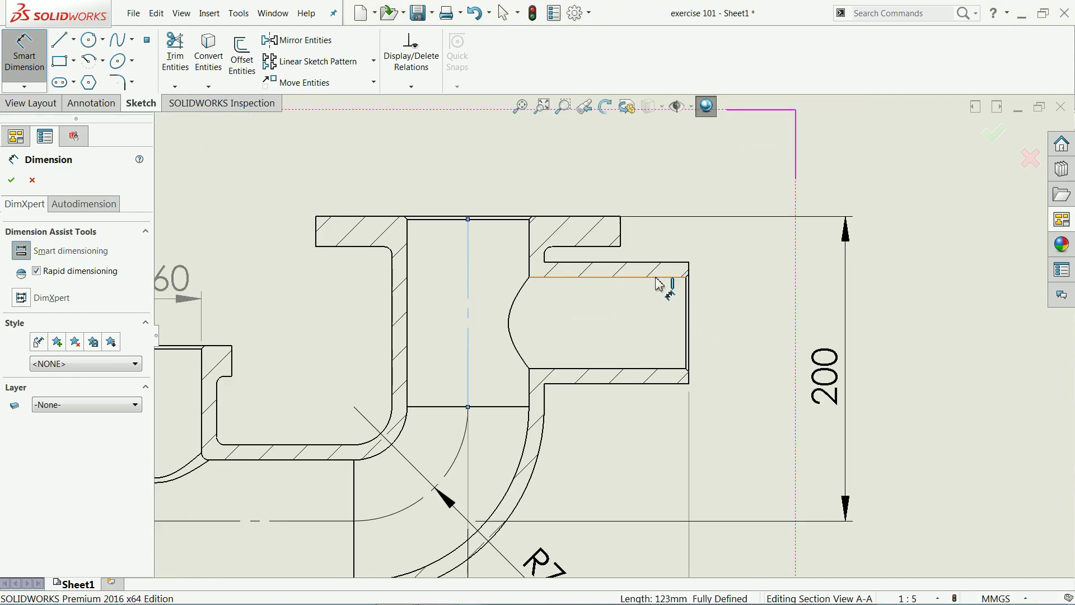
# Add Ø60 bore and Ø80 outer diameter dimensions to the side branch
pyautogui.click(657, 279)
pyautogui.click(644, 369)
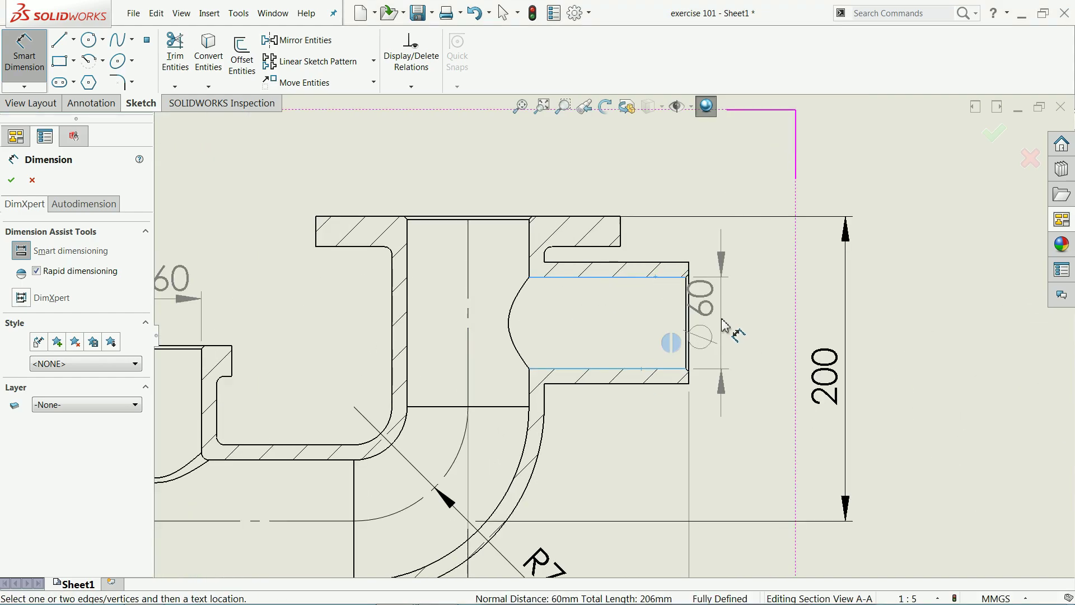
pyautogui.click(708, 331)
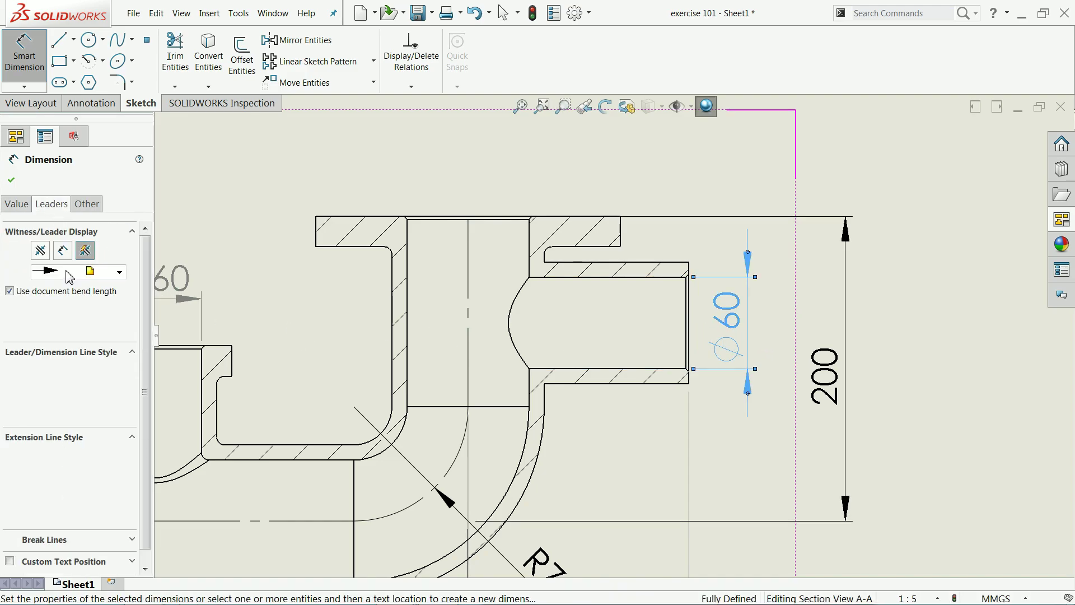
pyautogui.click(602, 262)
pyautogui.click(620, 384)
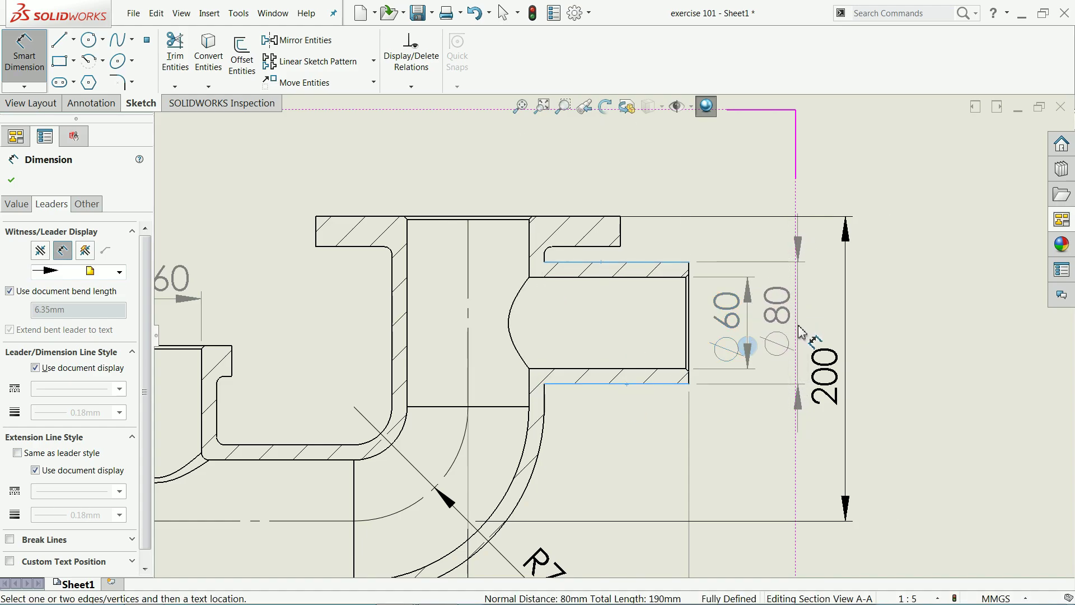
pyautogui.press('Escape')
pyautogui.click(801, 332)
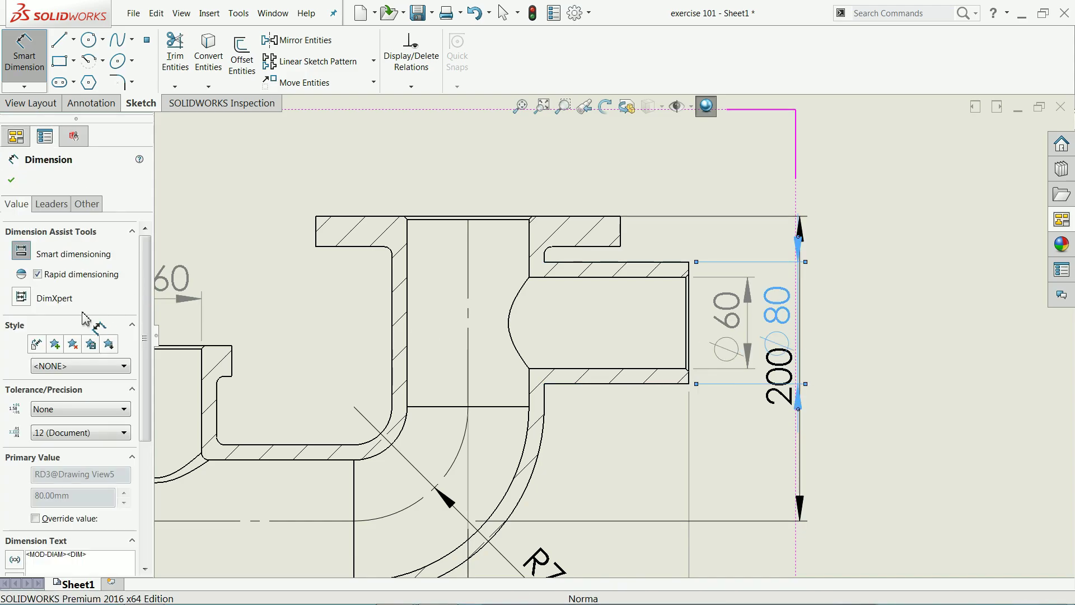
# Shift the 200 dimension further right, clear of the Ø80 dimension
pyautogui.click(51, 205)
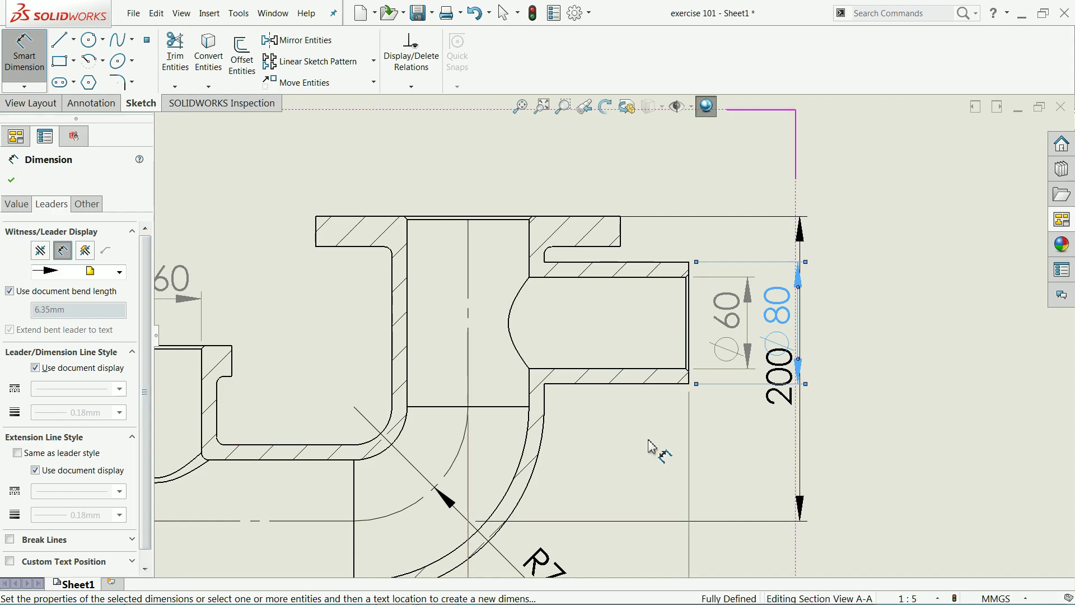
pyautogui.moveTo(792, 400); pyautogui.dragTo(867, 394)
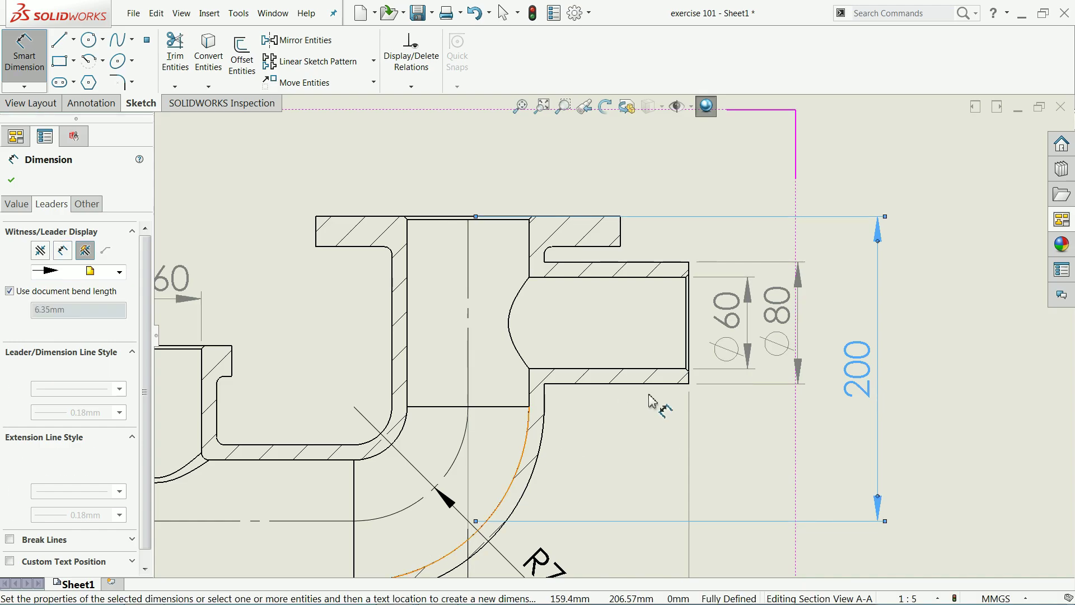
pyautogui.scroll(3, 650, 401)
# Dimension the upright stub's inner walls as Ø80 and exit the section view sketch
pyautogui.scroll(4, 650, 401)
pyautogui.scroll(-3, 520, 415)
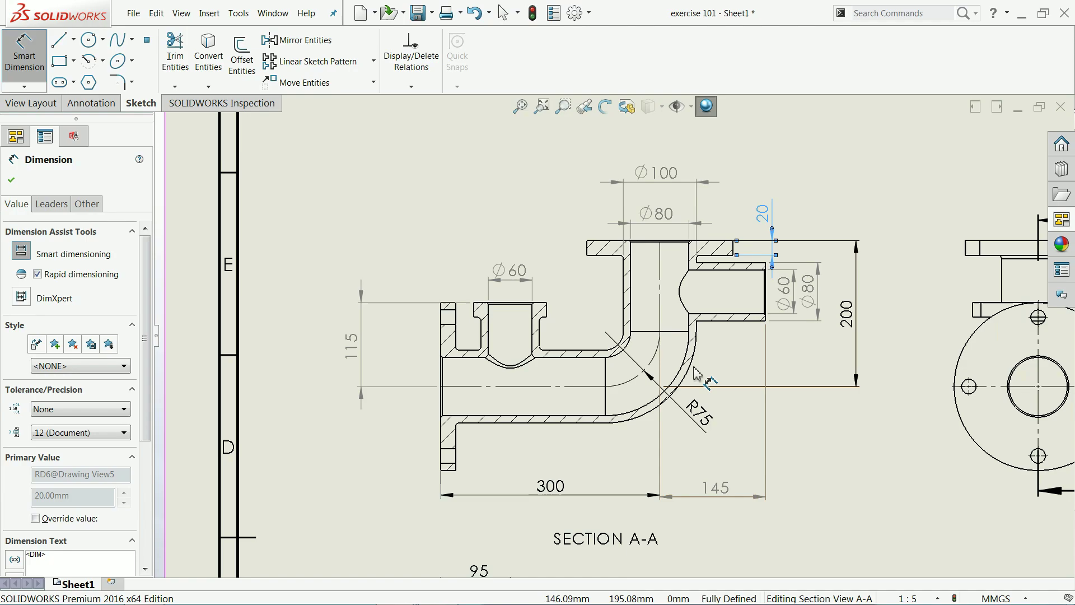
pyautogui.scroll(-1, 694, 373)
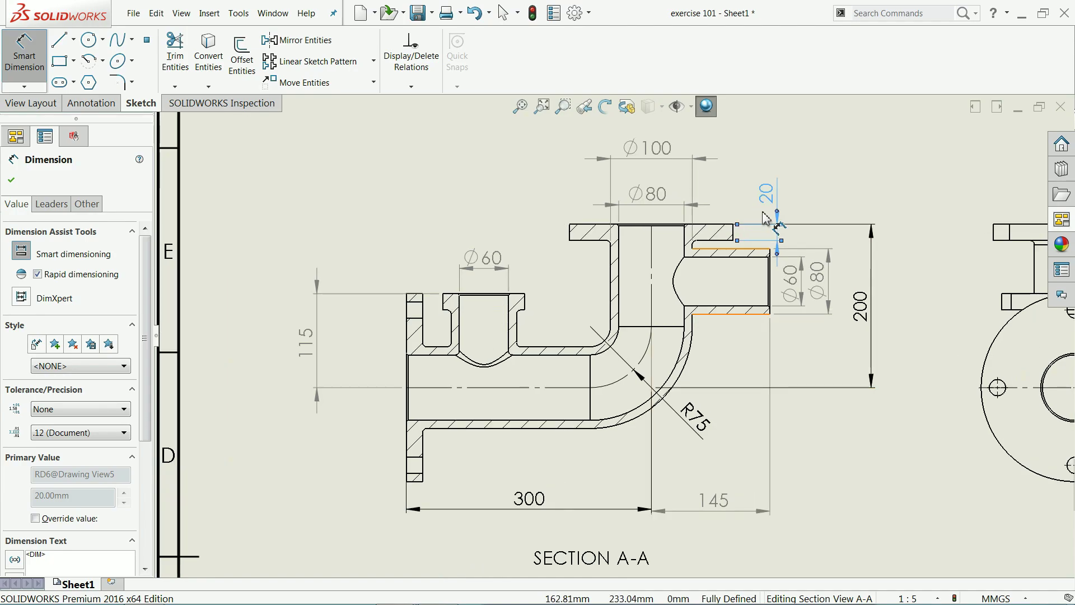
pyautogui.scroll(-2, 481, 387)
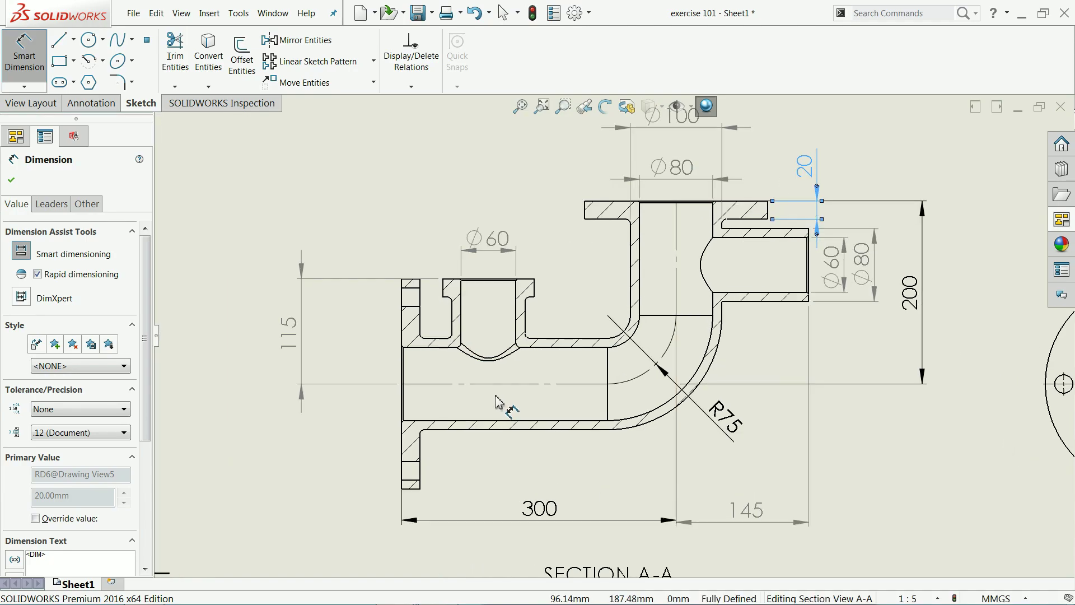
pyautogui.click(535, 324)
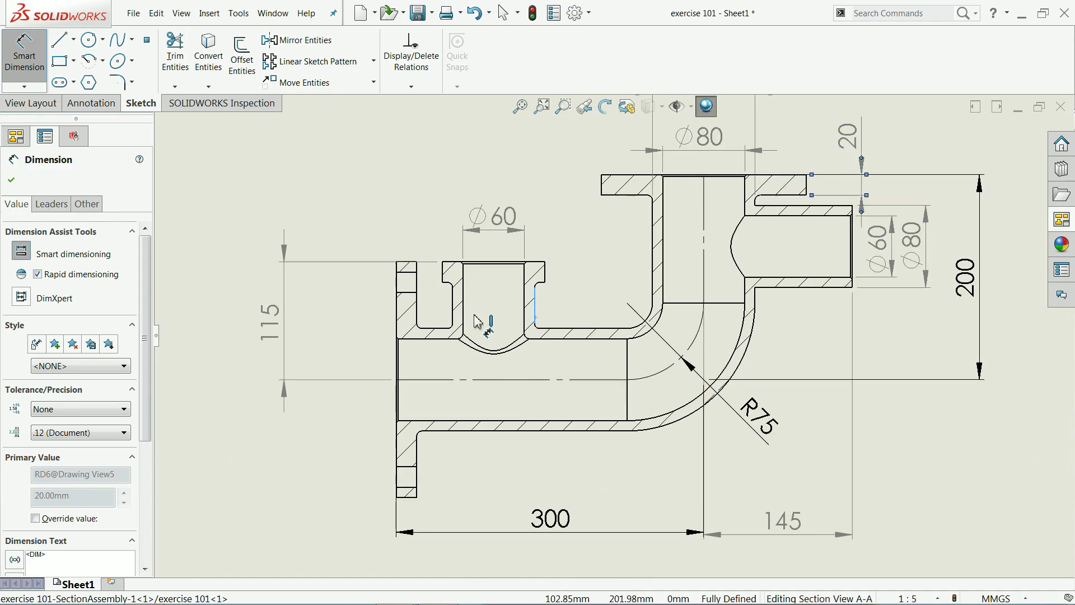
pyautogui.click(453, 316)
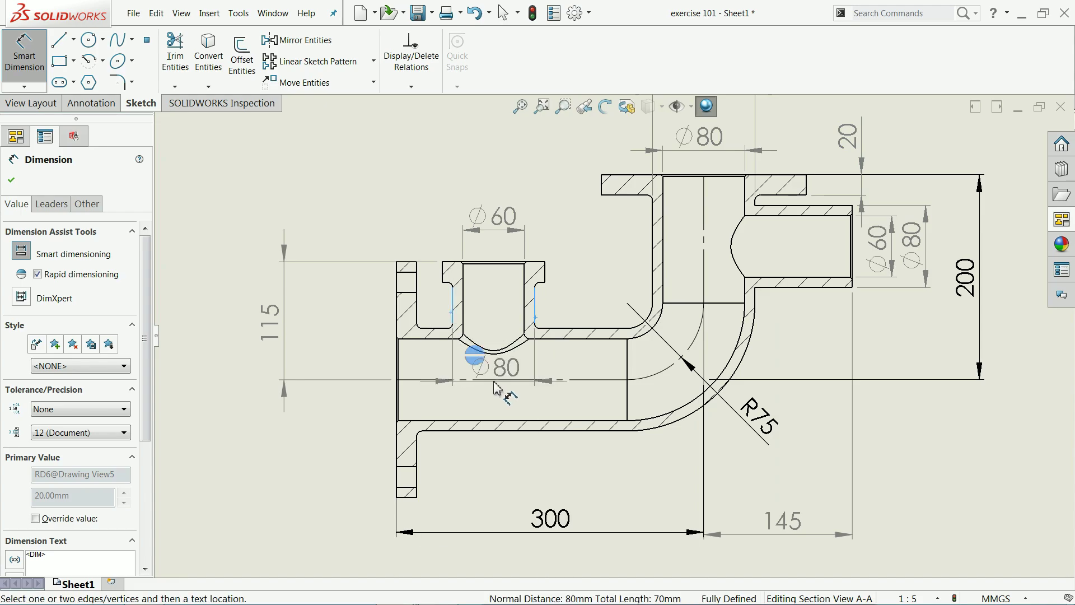
pyautogui.click(497, 386)
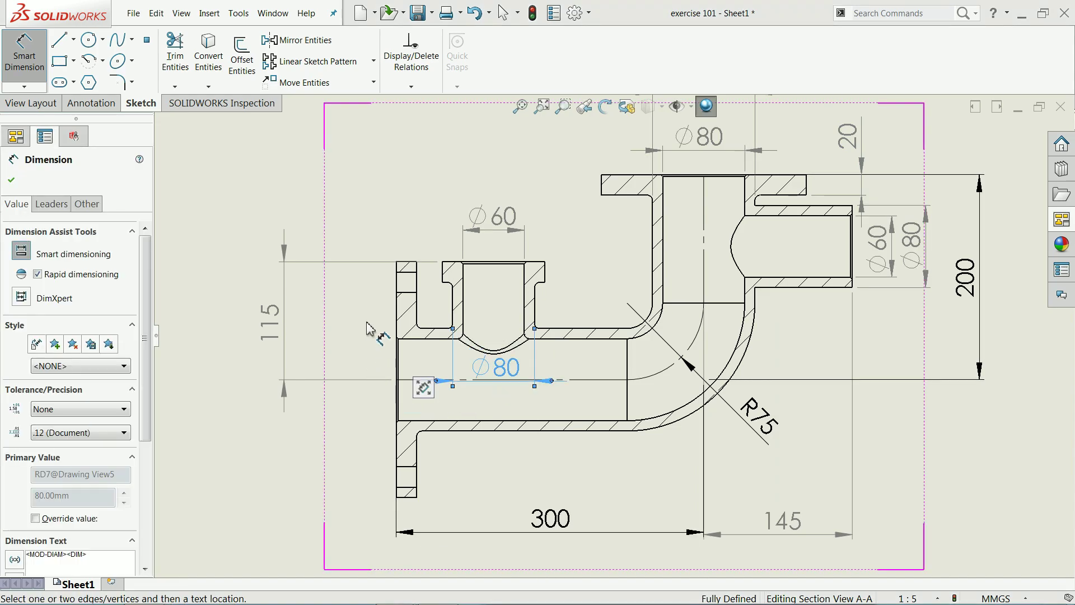
pyautogui.click(387, 308)
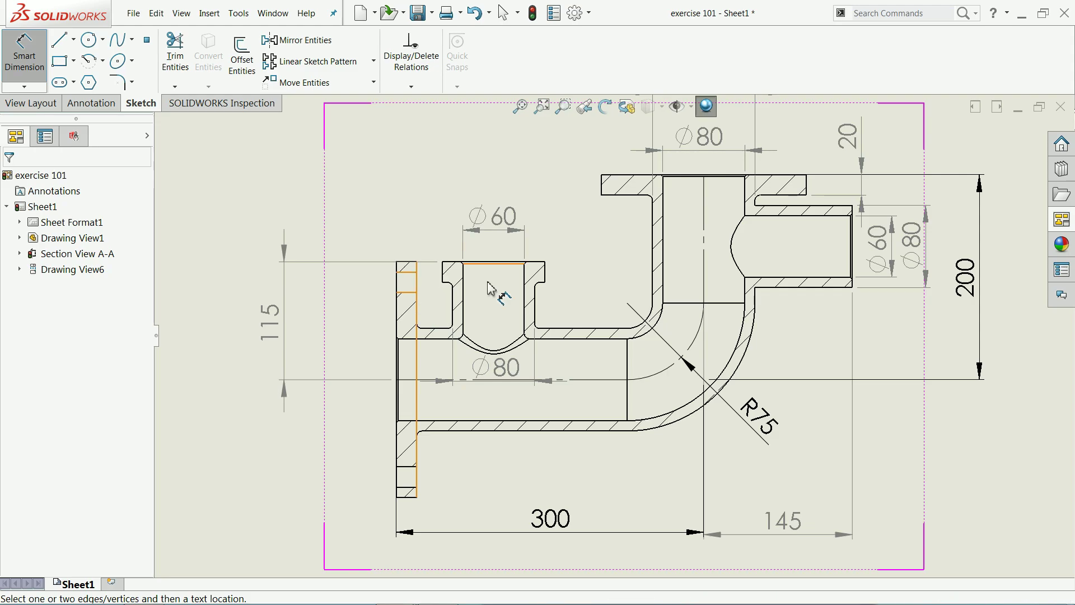
pyautogui.press('Escape')
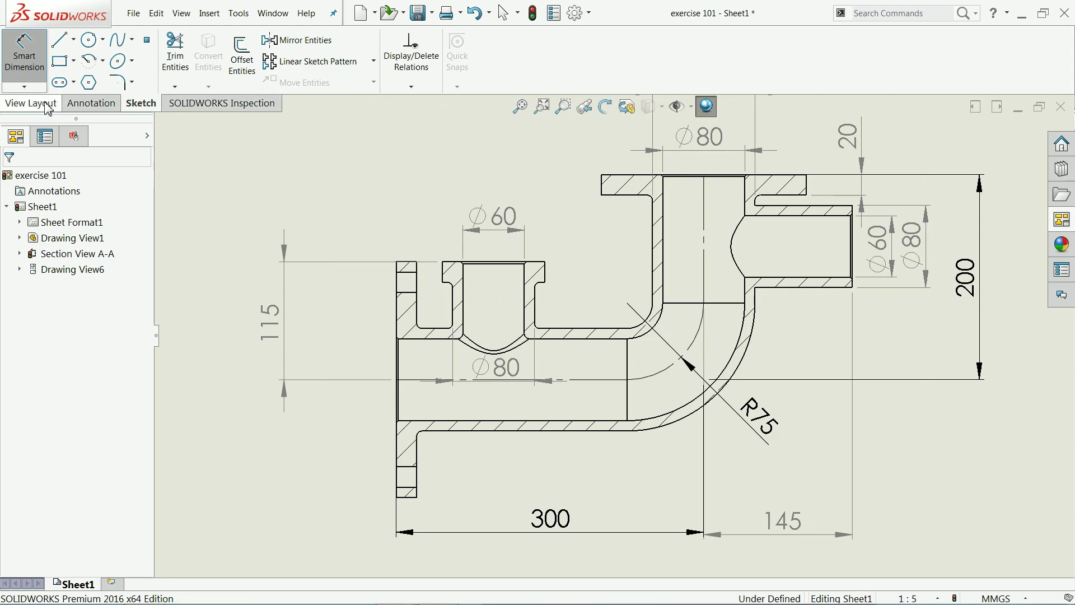
# Add the square flange's 200 overall height dimension right of the view
pyautogui.scroll(5, 599, 375)
pyautogui.scroll(-1, 582, 359)
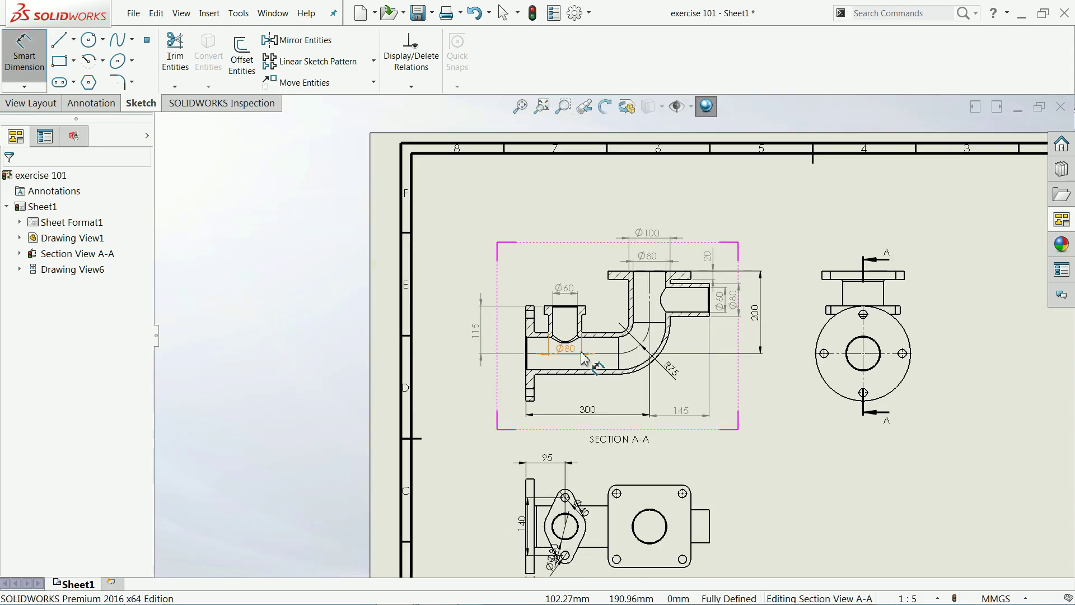
pyautogui.scroll(3, 630, 356)
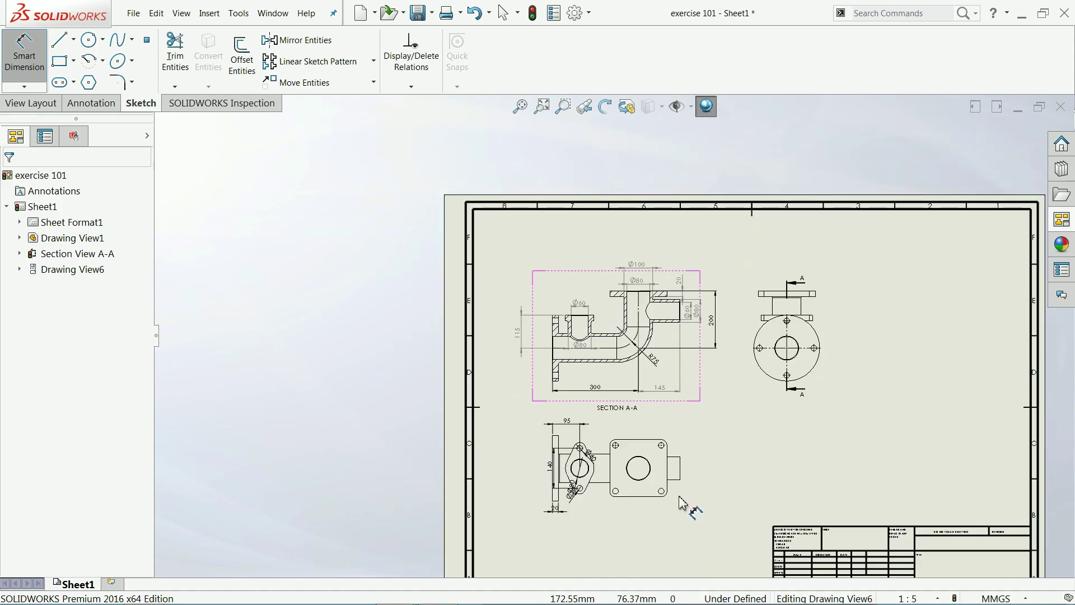
pyautogui.scroll(-4, 689, 504)
pyautogui.scroll(1, 653, 470)
pyautogui.scroll(-4, 653, 471)
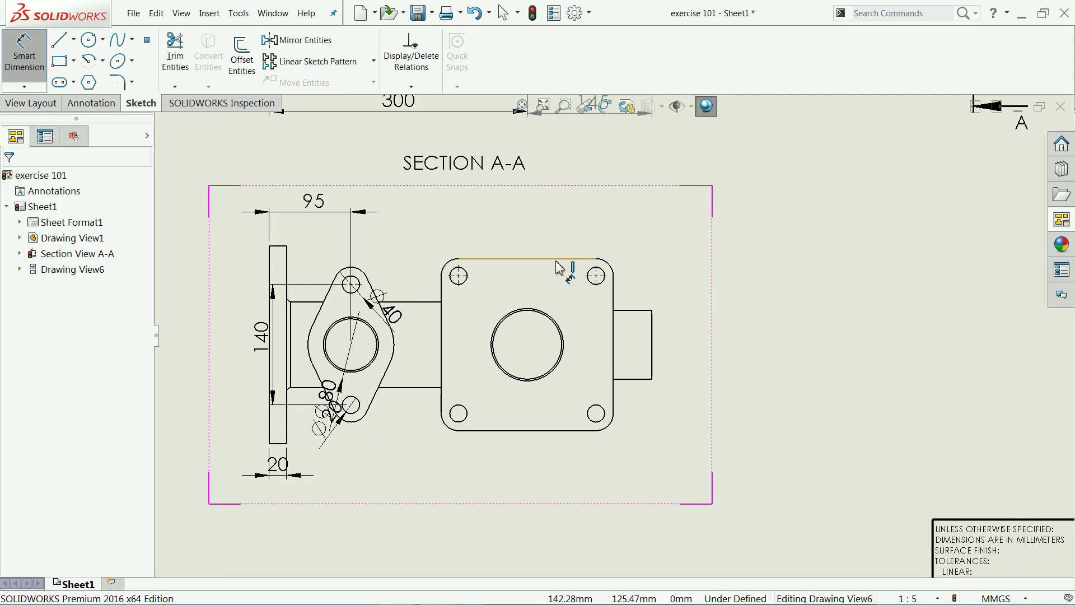
pyautogui.click(563, 432)
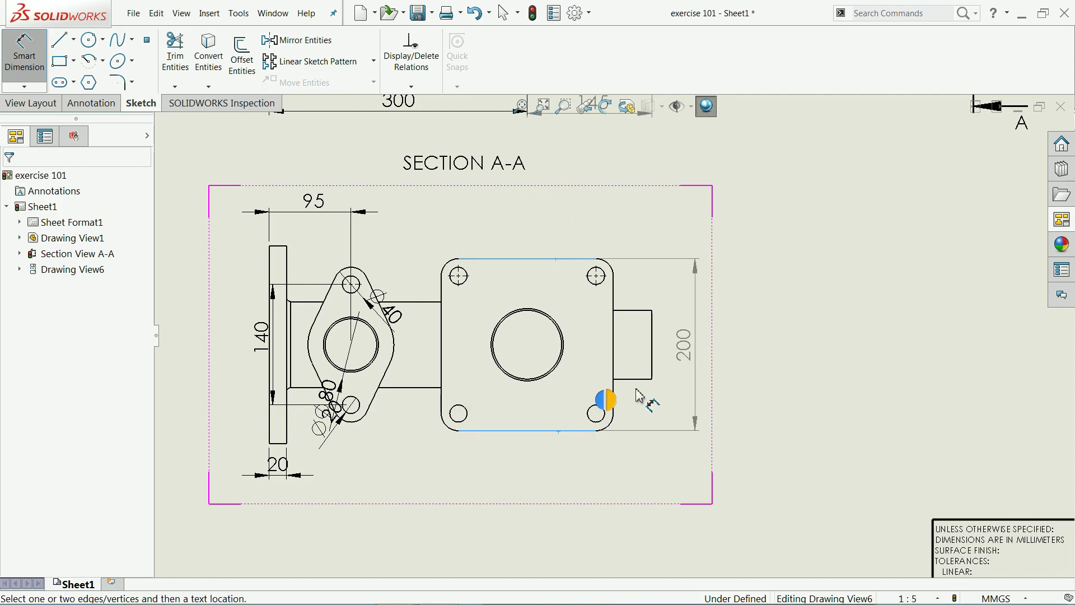
pyautogui.click(753, 358)
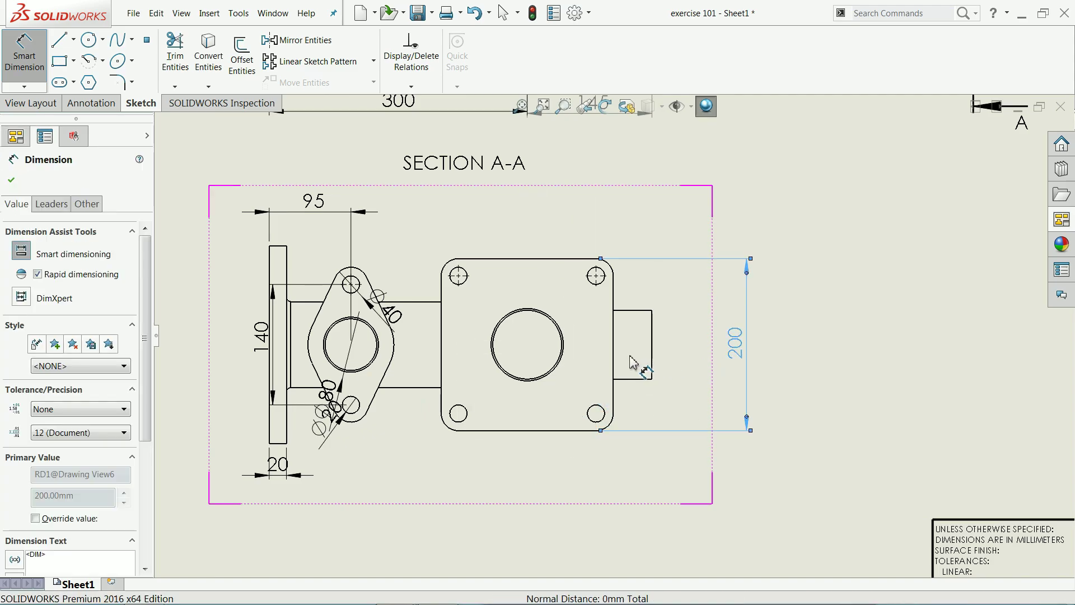
# Dimension the 160 spacing between the two right-hand hole centres
pyautogui.click(604, 416)
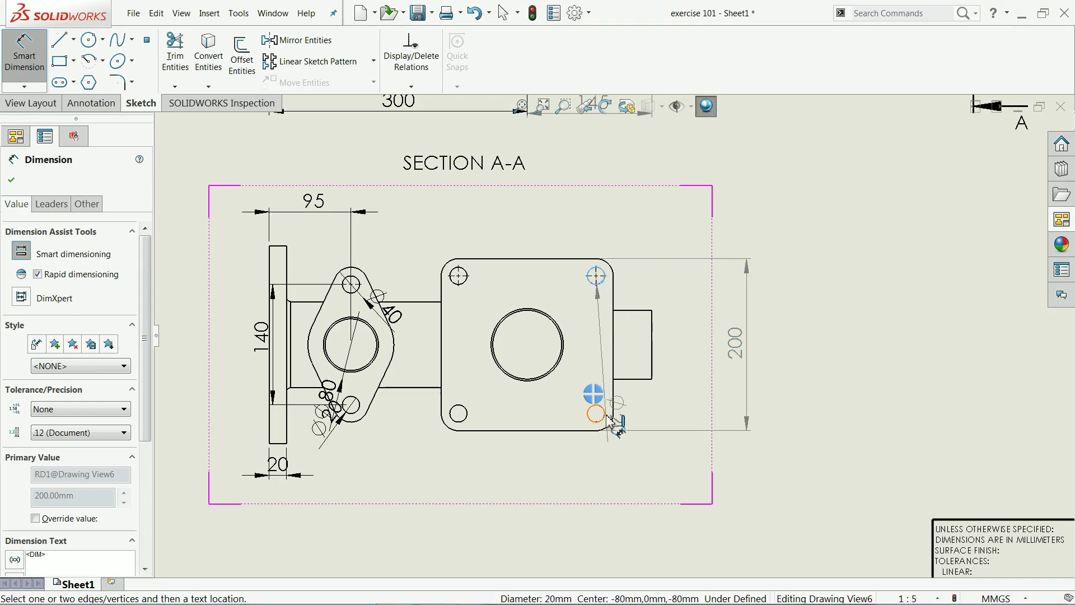
pyautogui.click(615, 423)
pyautogui.click(708, 355)
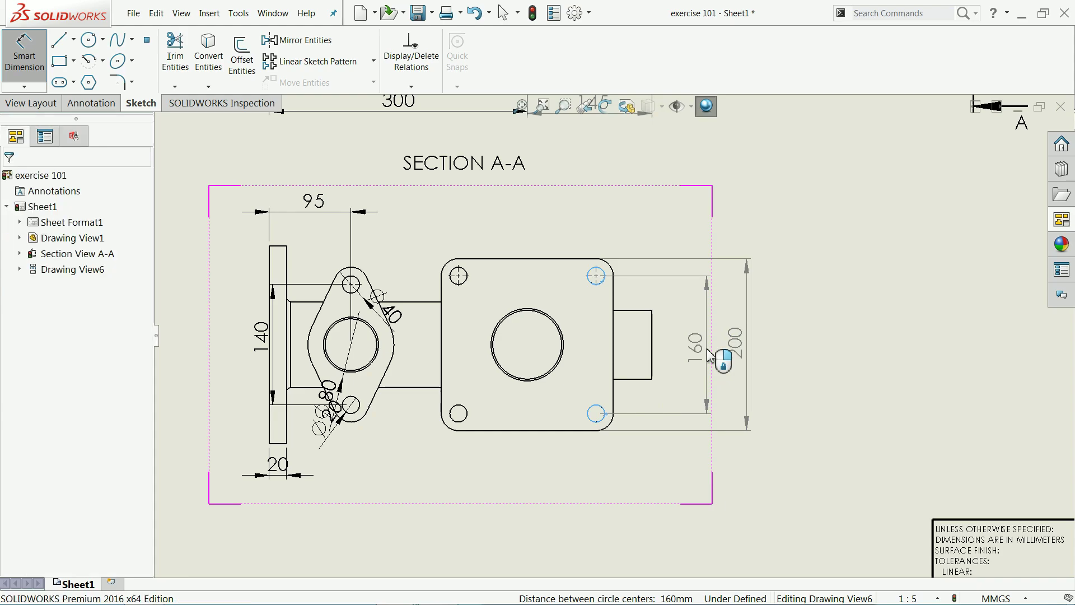
pyautogui.click(709, 354)
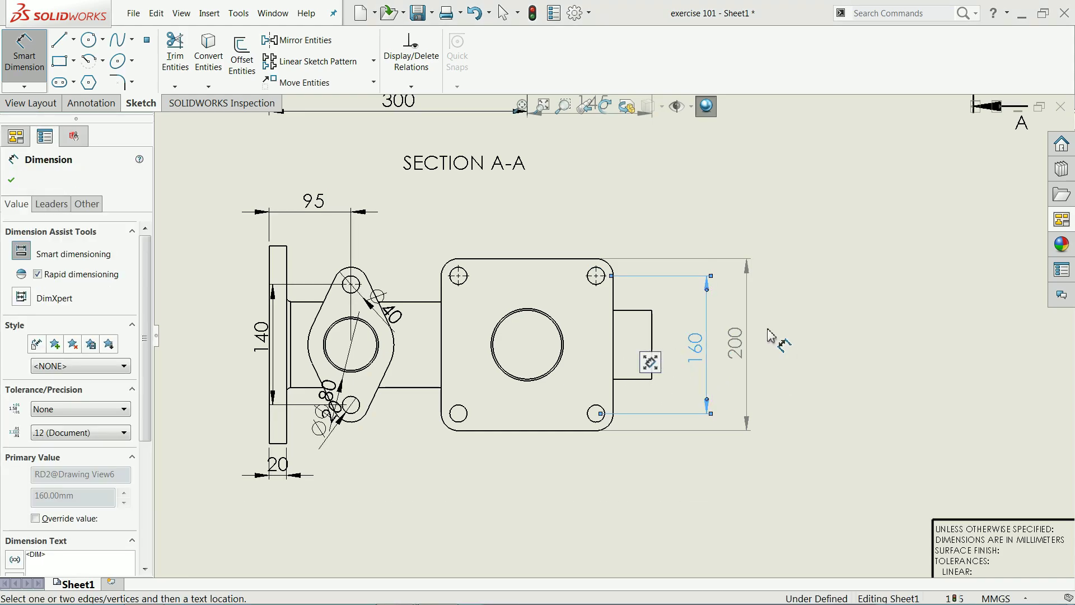
pyautogui.press('Escape')
pyautogui.click(49, 105)
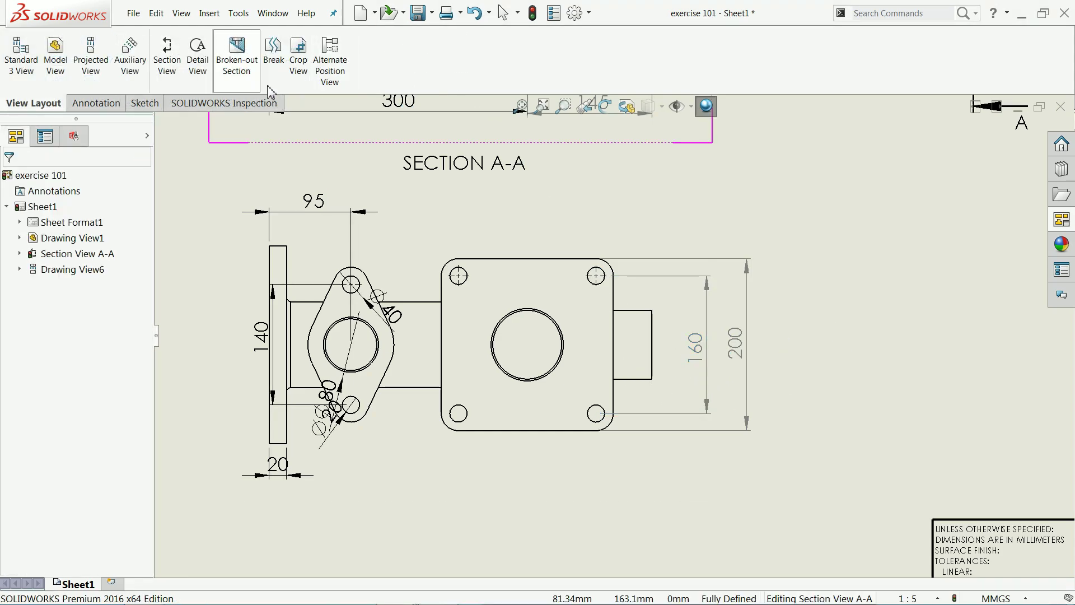
# Add centre marks to the central bore, lower-right hole and oval flange's bore
pyautogui.click(99, 104)
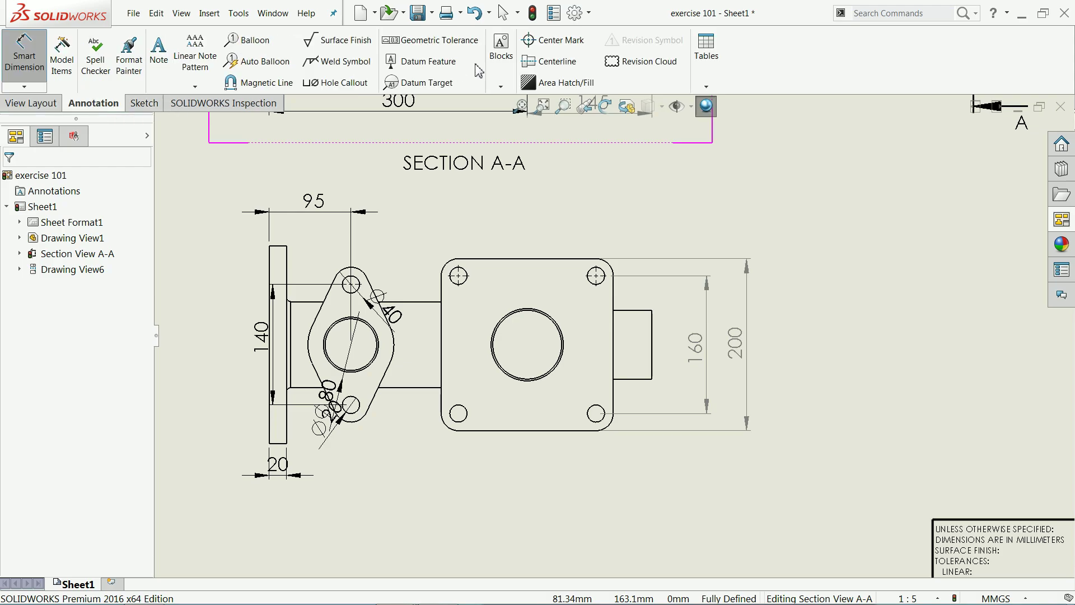
pyautogui.click(558, 41)
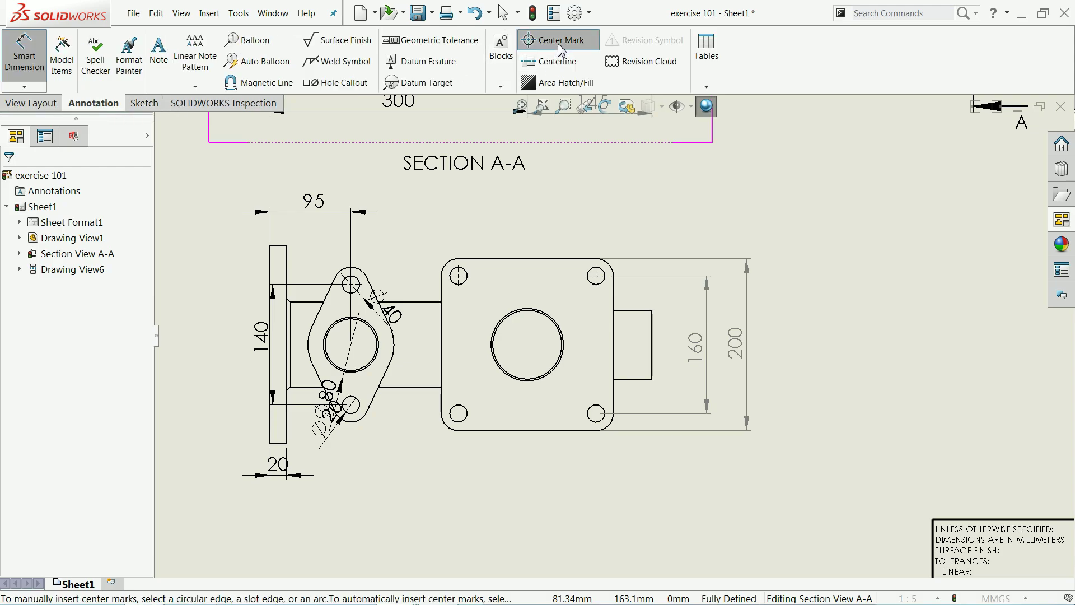
pyautogui.click(562, 360)
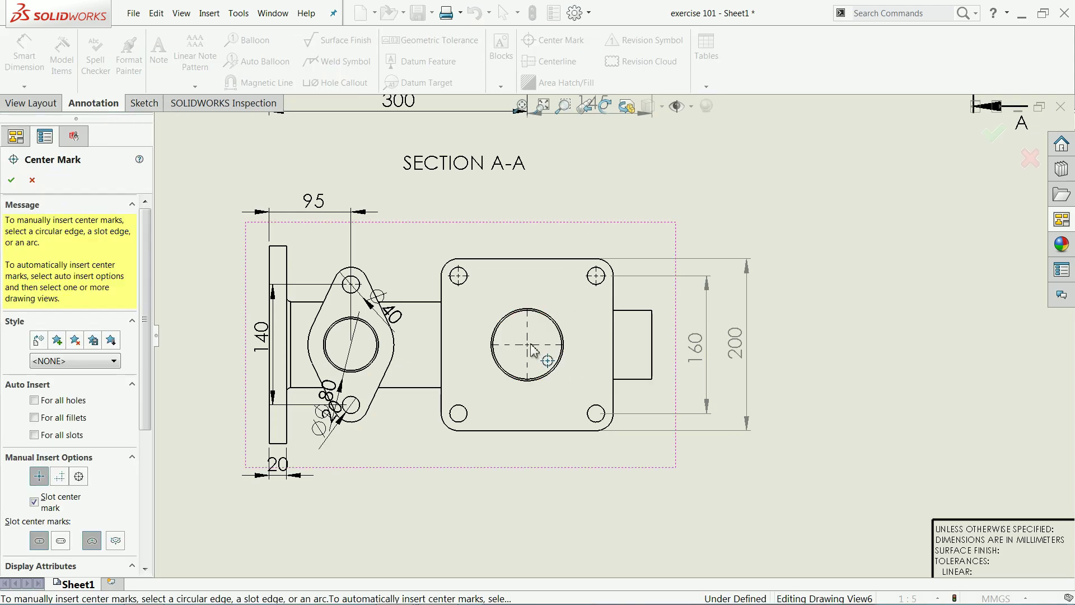
pyautogui.click(598, 425)
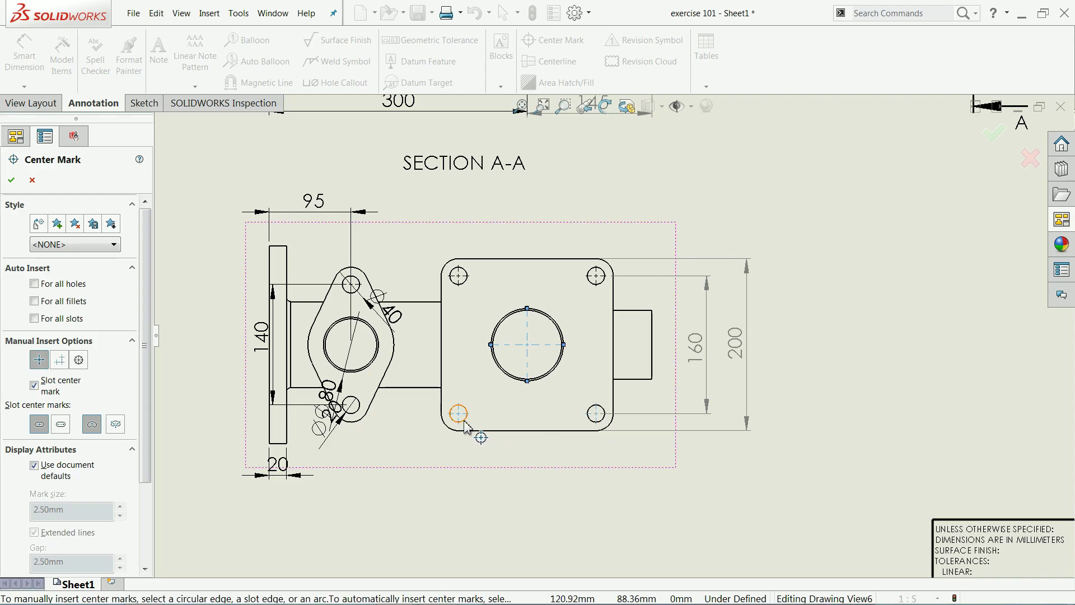
pyautogui.click(373, 363)
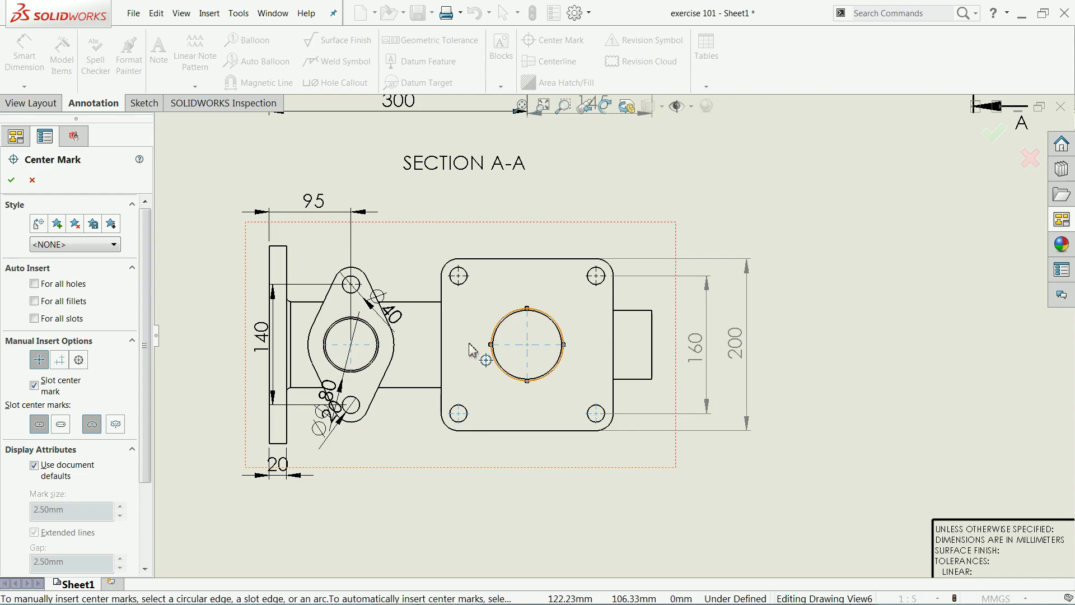
pyautogui.scroll(2, 616, 333)
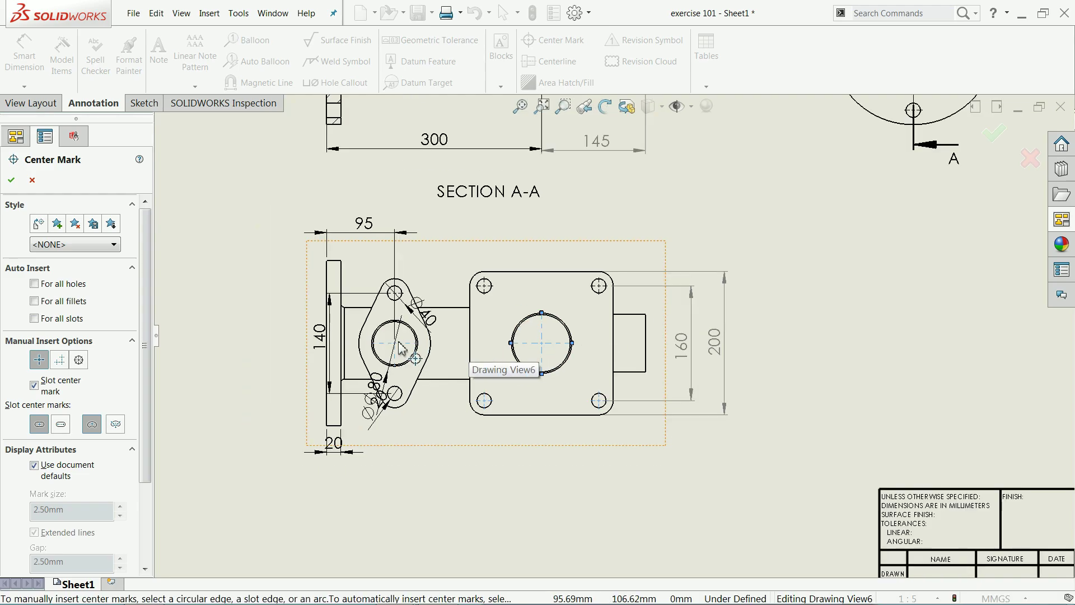
pyautogui.scroll(4, 418, 339)
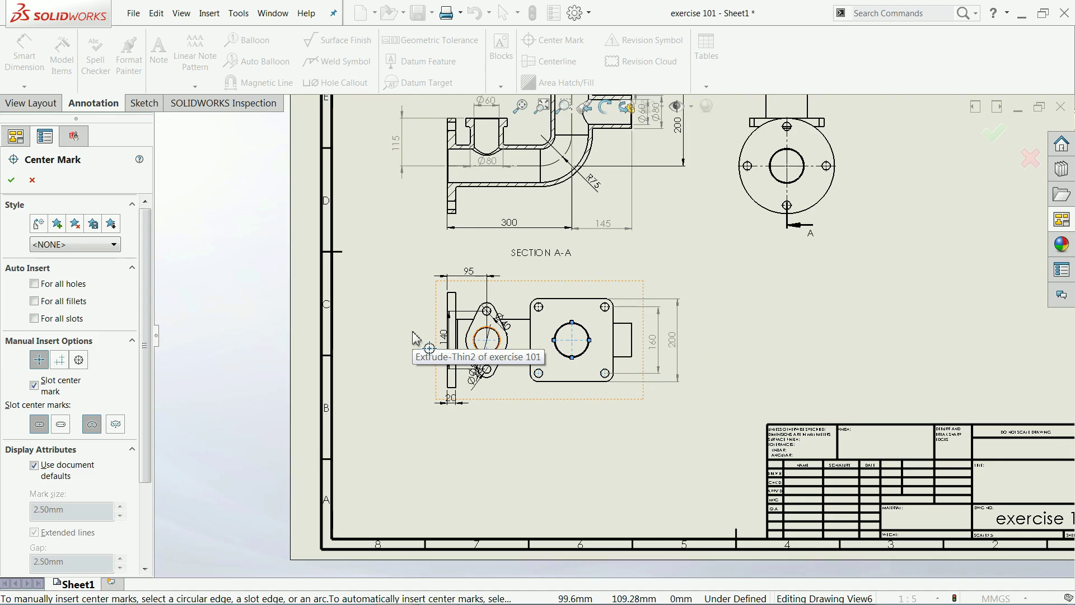
pyautogui.scroll(-2, 622, 185)
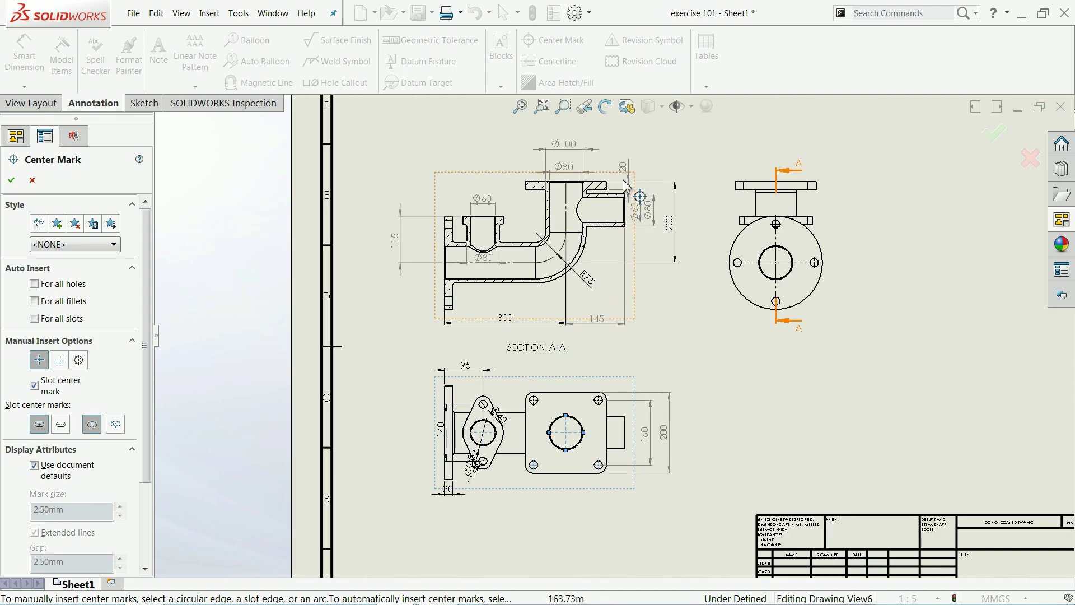
pyautogui.scroll(-4, 577, 479)
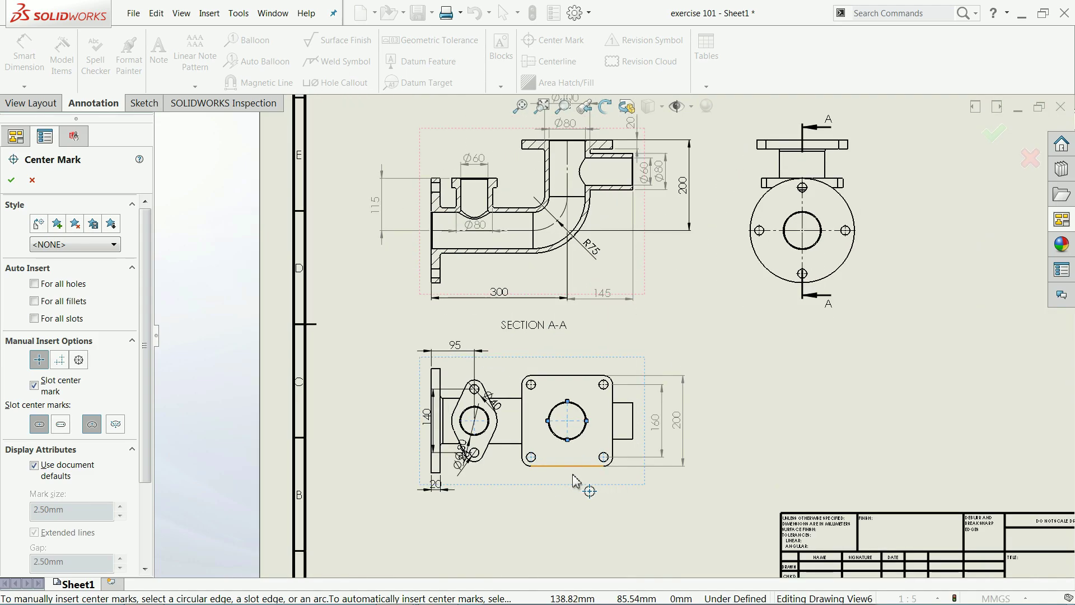
pyautogui.scroll(2, 622, 442)
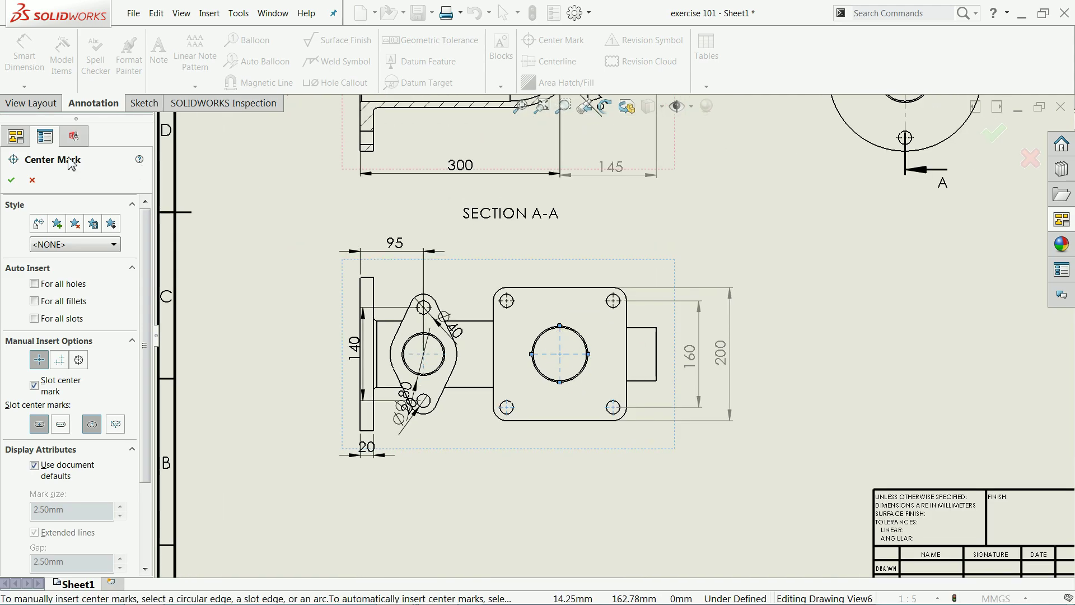
pyautogui.click(12, 181)
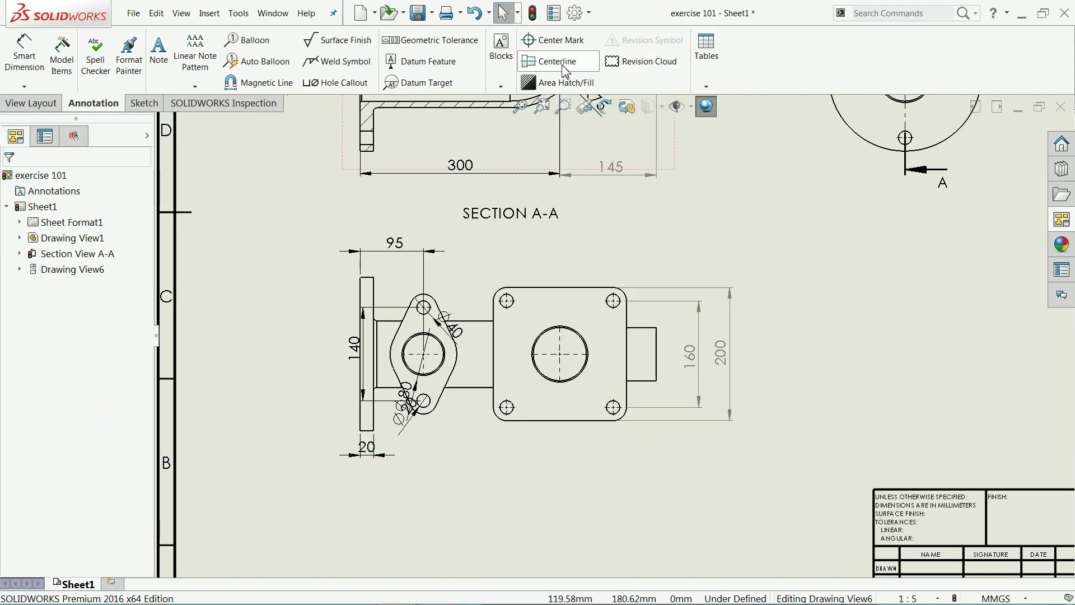
# Add a horizontal centreline through the square flange
pyautogui.click(564, 63)
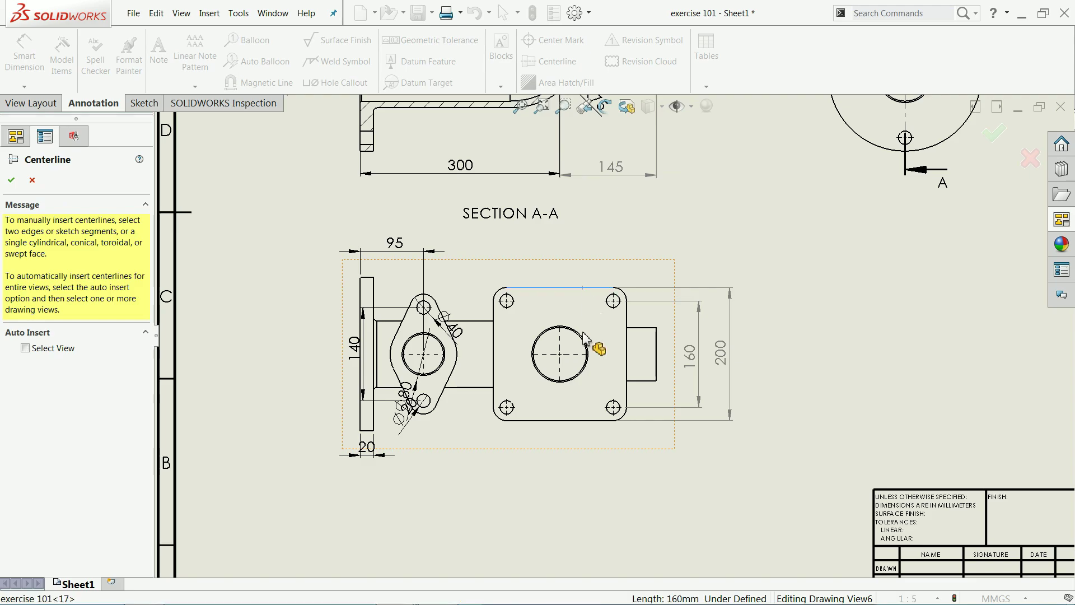
pyautogui.click(588, 420)
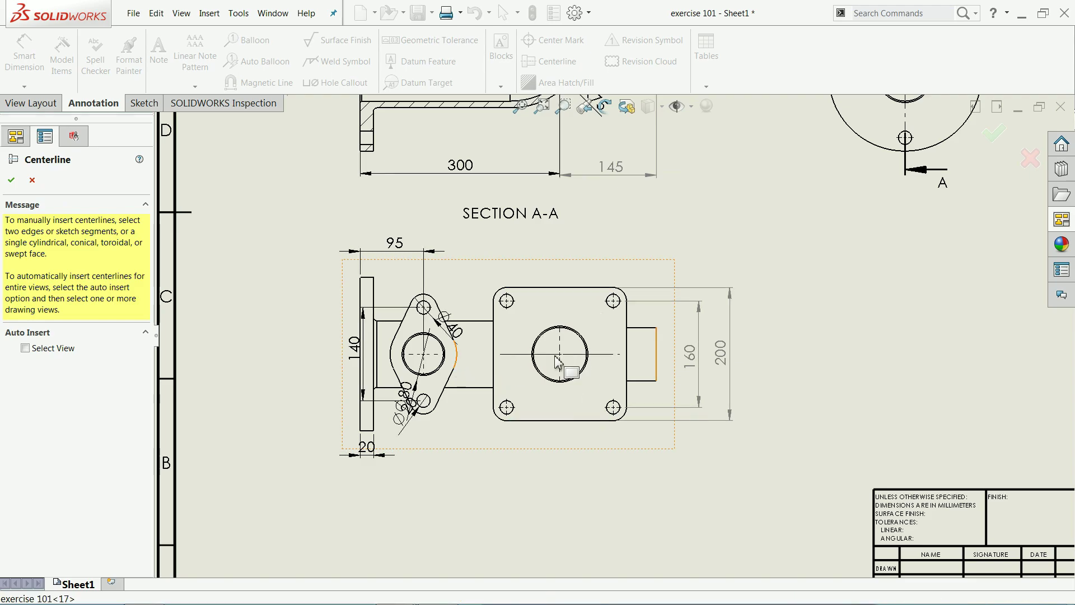
pyautogui.click(11, 180)
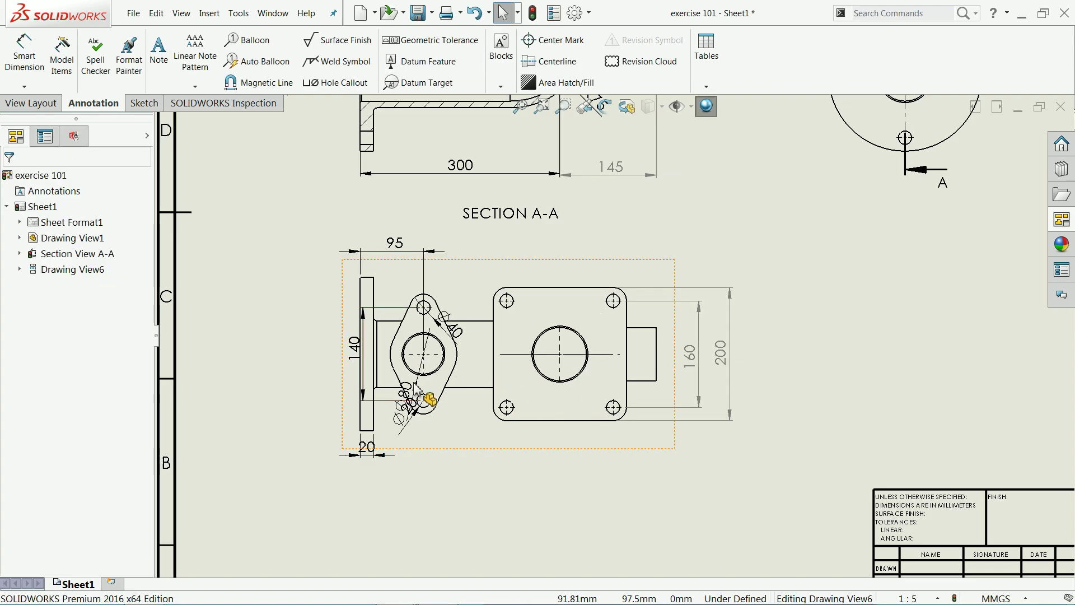
# Move the 140 dimension left and delete the Ø40, Ø80 and Ø20 callouts
pyautogui.scroll(-2, 330, 395)
pyautogui.moveTo(360, 343); pyautogui.dragTo(279, 347)
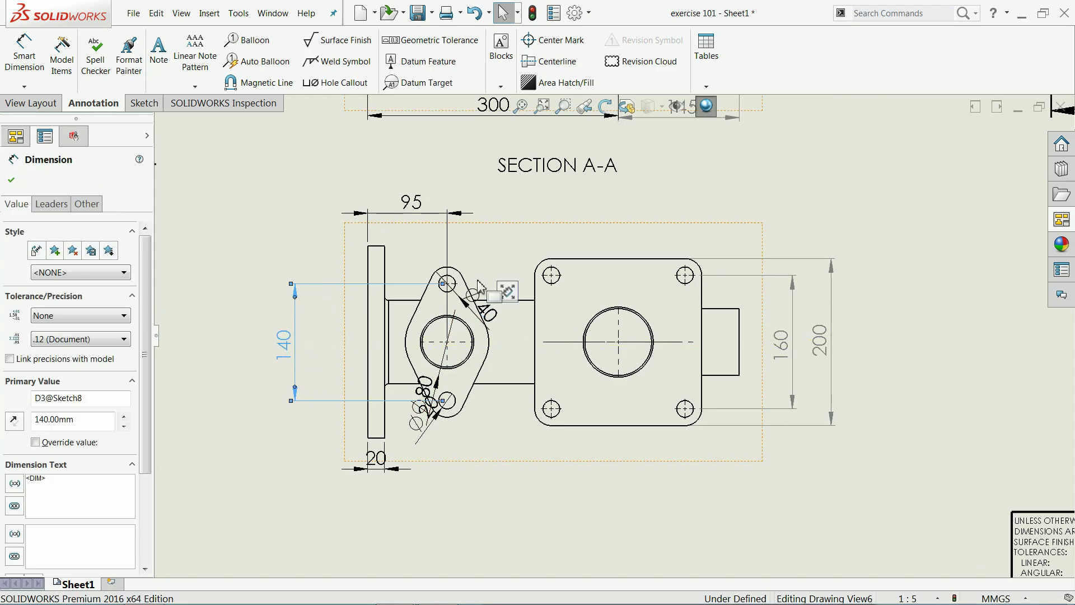
pyautogui.moveTo(479, 285); pyautogui.dragTo(518, 246)
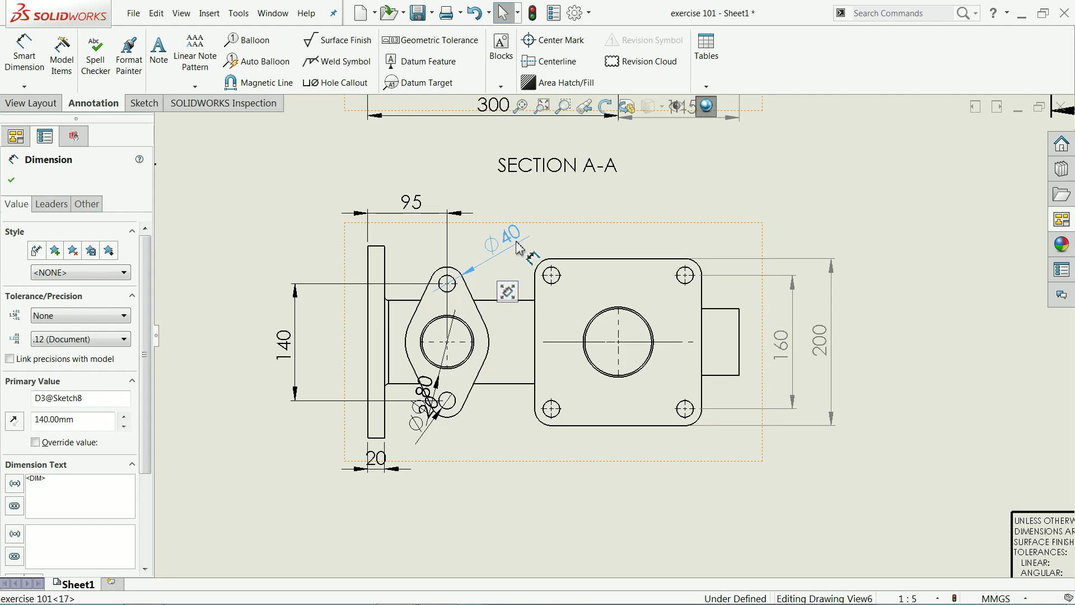
pyautogui.press('Delete')
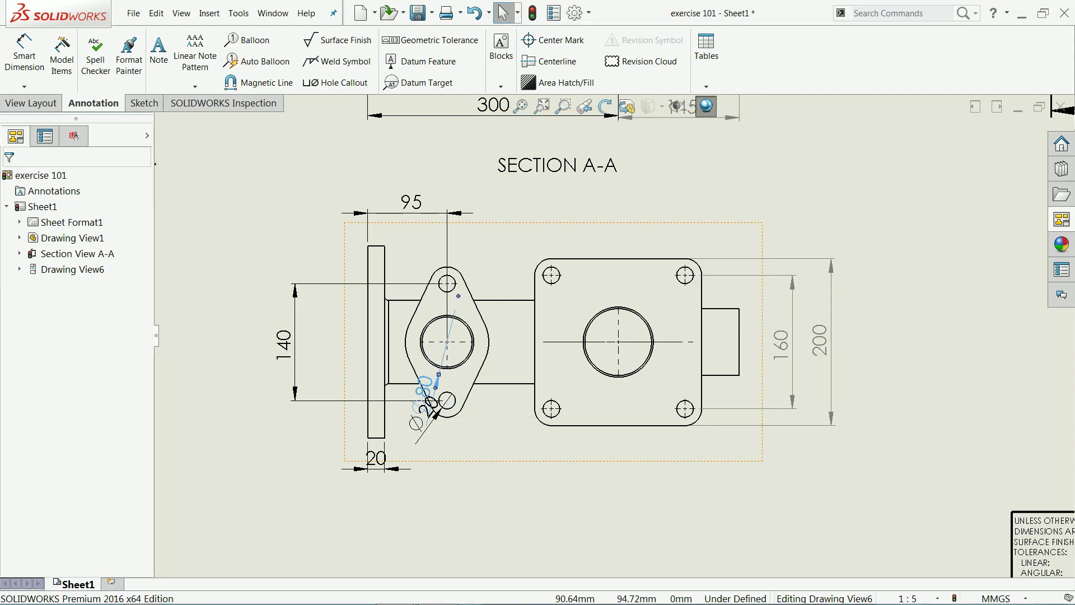
pyautogui.moveTo(424, 387); pyautogui.dragTo(424, 386)
pyautogui.press('Delete')
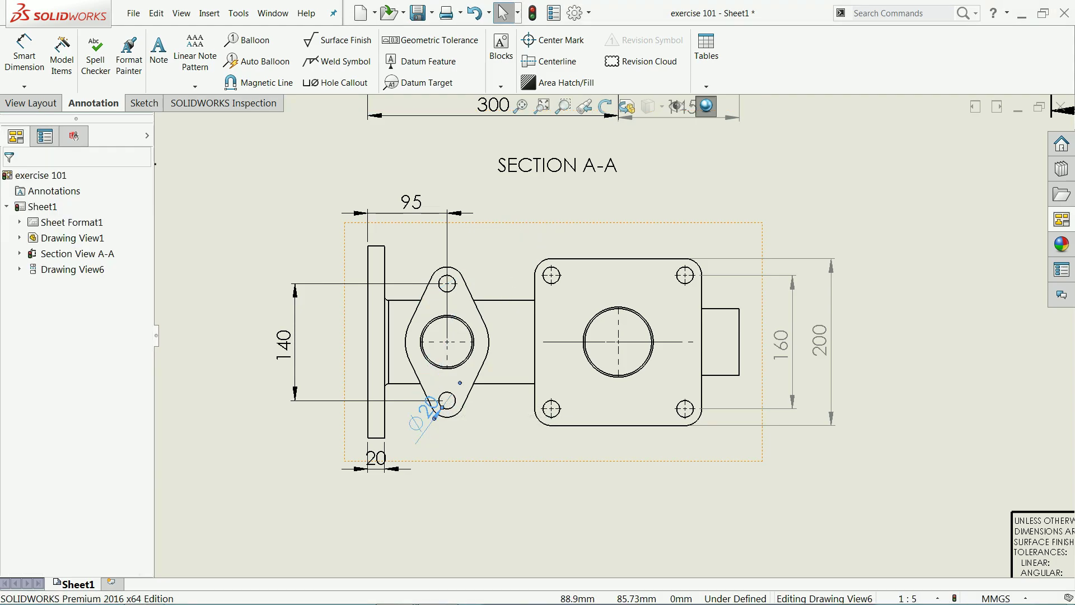
pyautogui.click(431, 414)
pyautogui.press('Delete')
# Move the 20 dimension below the view and select the oval flange's curved edge to dimension
pyautogui.moveTo(376, 458)
pyautogui.mouseDown()
pyautogui.moveTo(381, 471)
pyautogui.moveTo(344, 477)
pyautogui.mouseUp()
pyautogui.scroll(3, 443, 348)
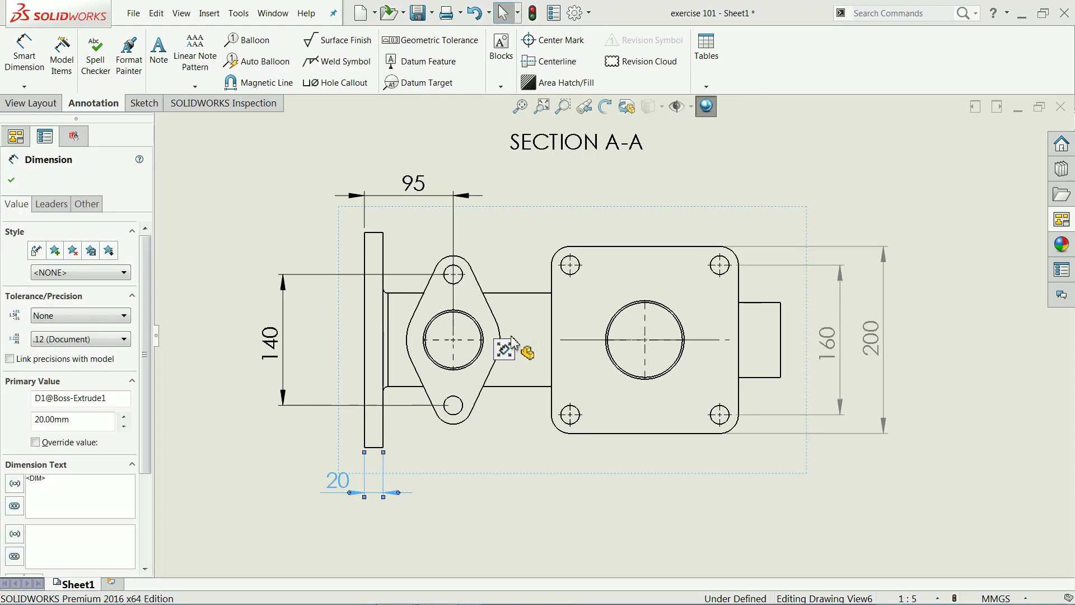
pyautogui.click(143, 104)
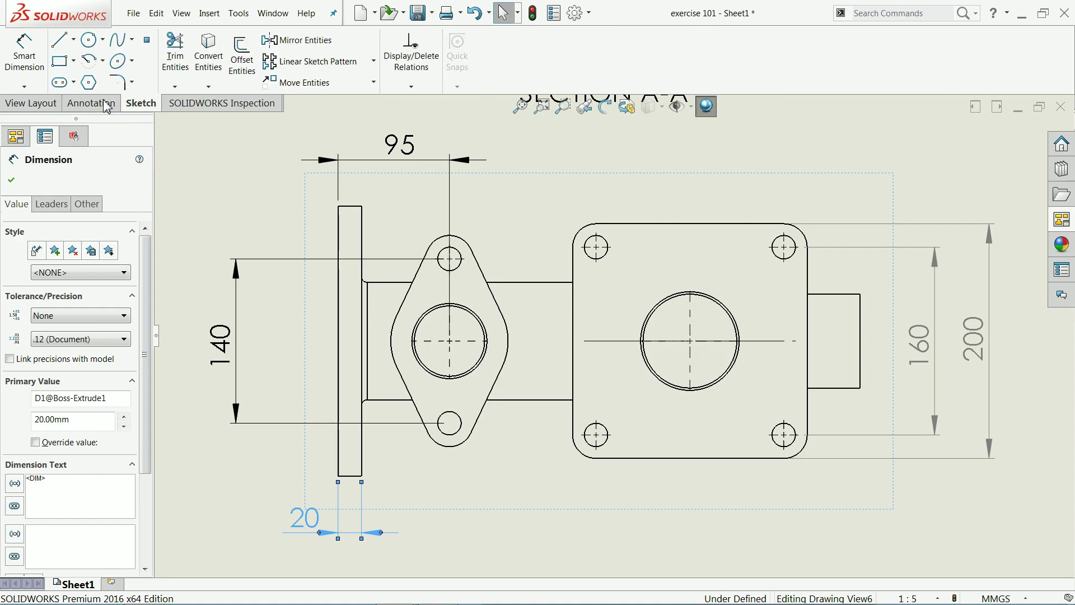
pyautogui.click(21, 56)
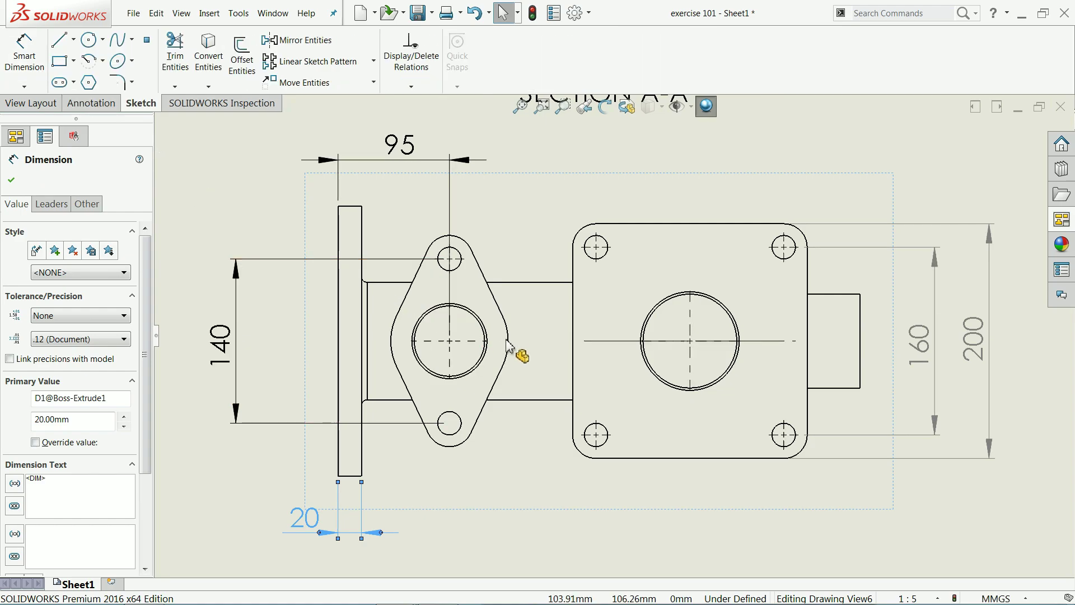
pyautogui.click(532, 325)
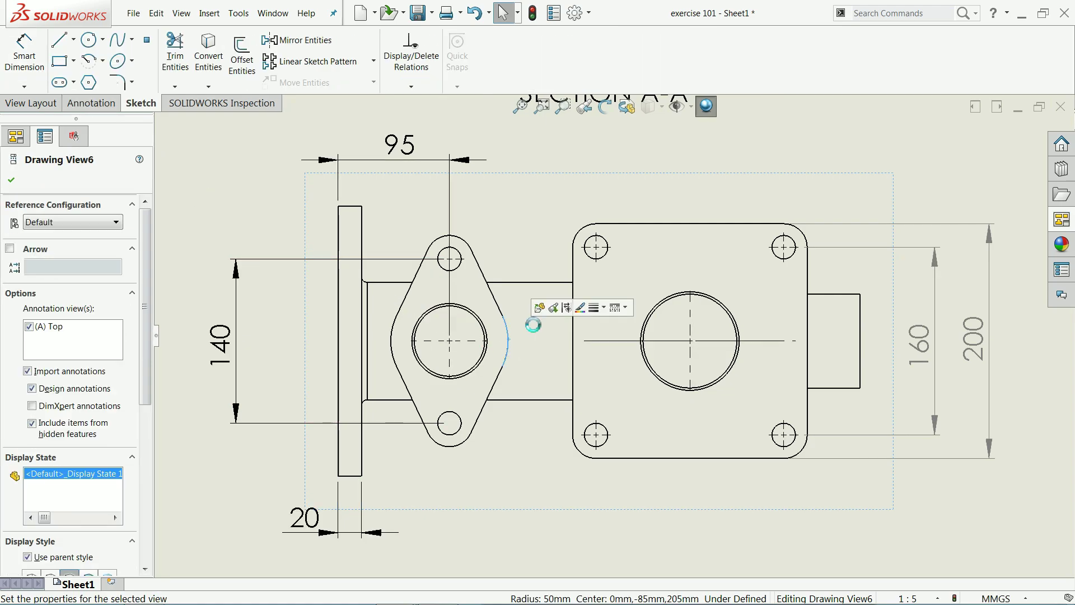
# Dimension the oval flange's curved edge with an R50 radius
pyautogui.click(22, 56)
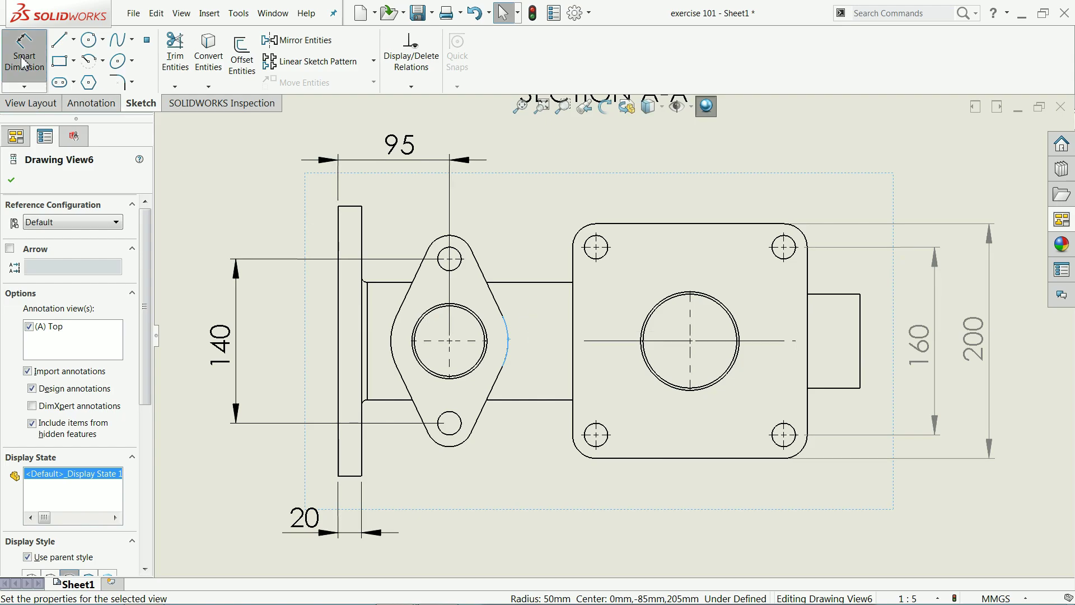
pyautogui.click(509, 339)
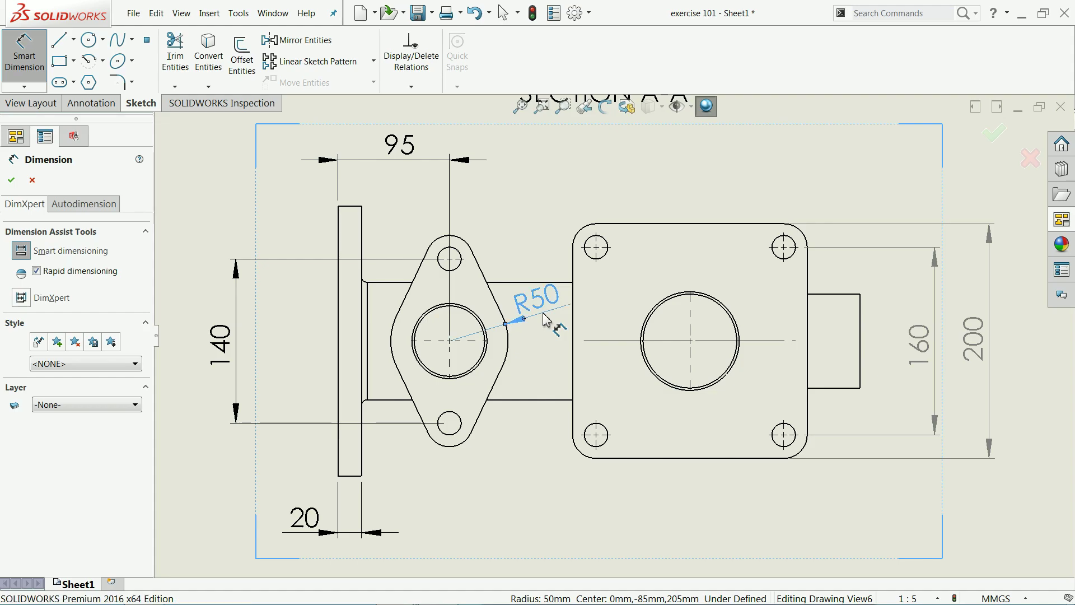
pyautogui.click(533, 320)
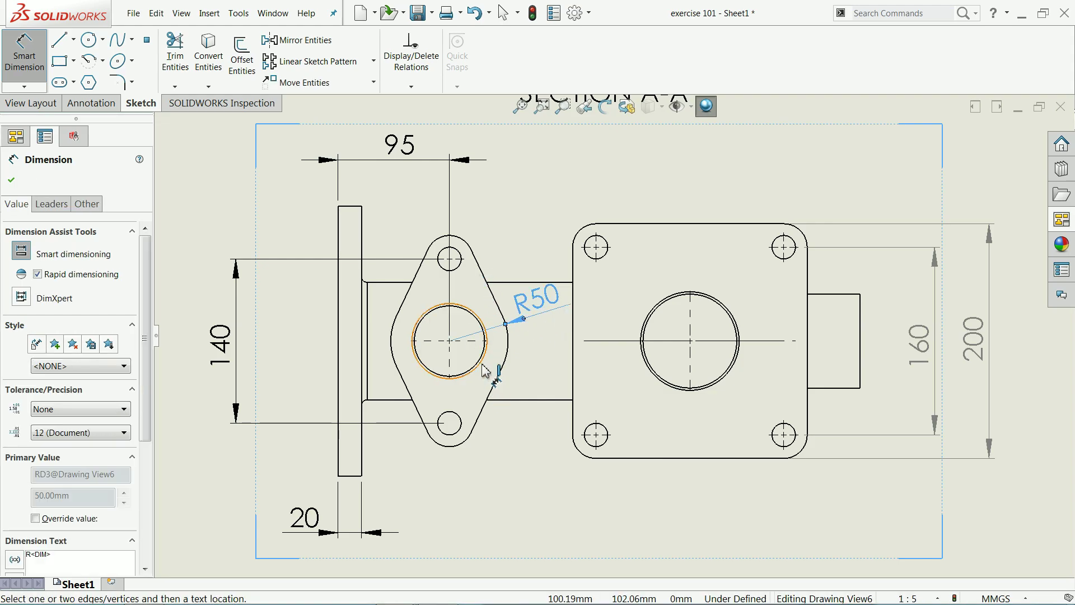
pyautogui.scroll(2, 493, 374)
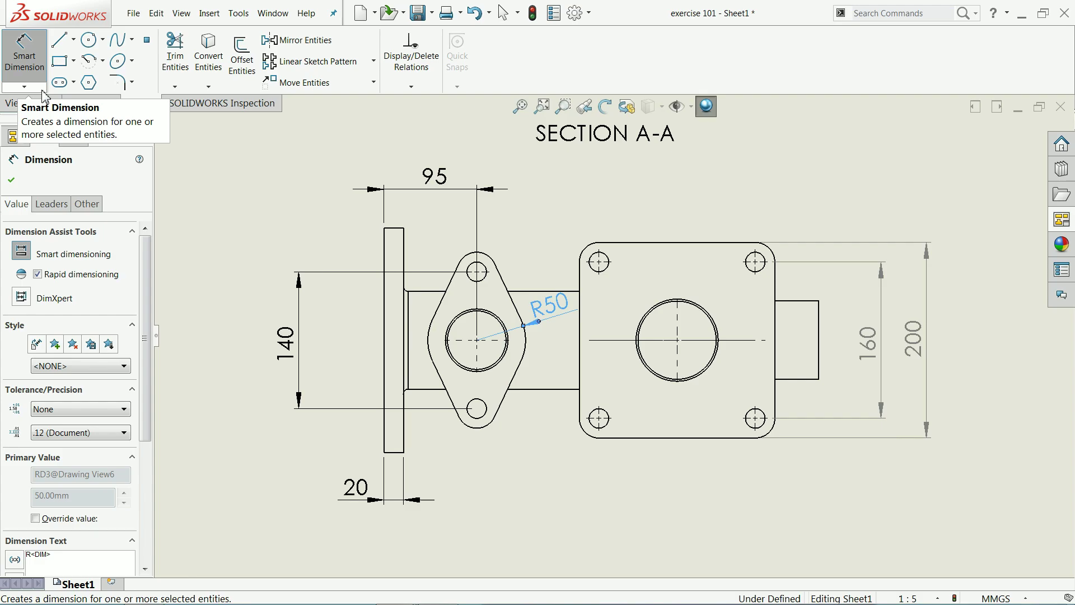
pyautogui.click(88, 106)
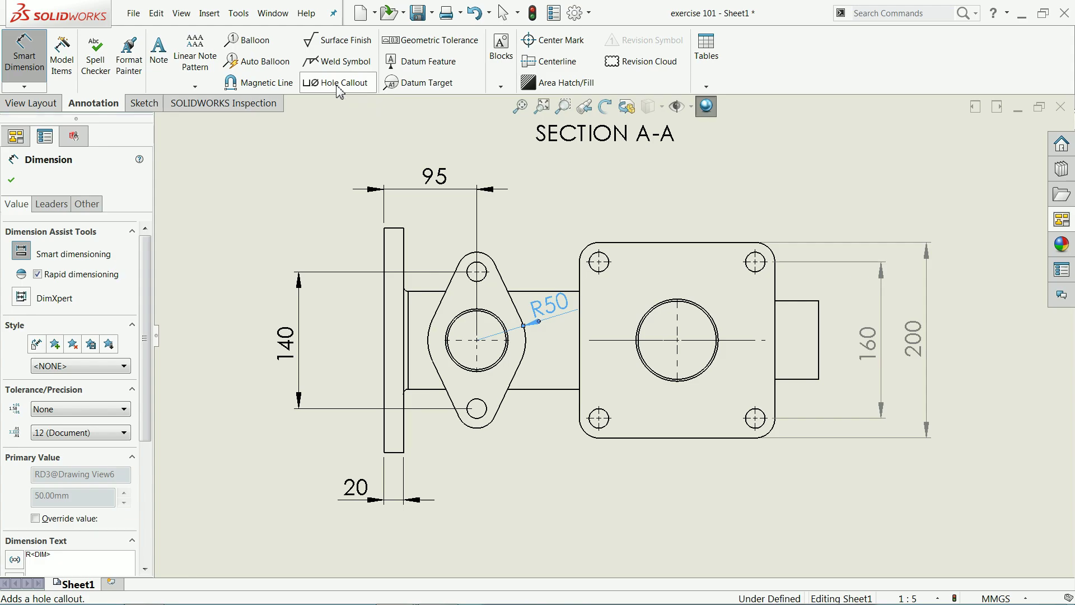
# Add a hole callout to the lower-right bolt hole reading 'Ø20 THRU,4 No. hole'
pyautogui.rightClick(324, 139)
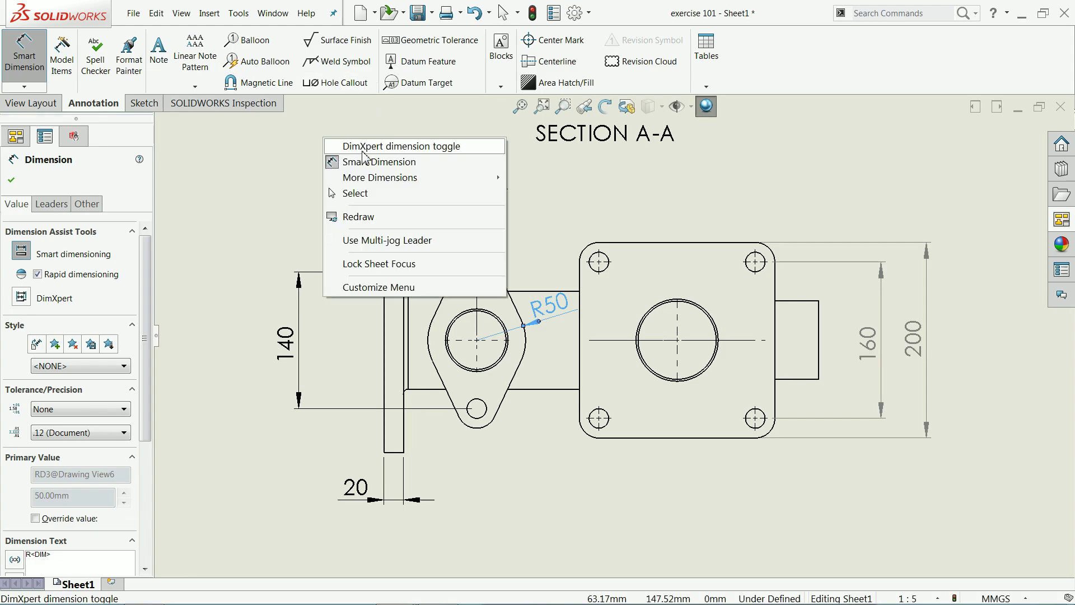
pyautogui.click(346, 194)
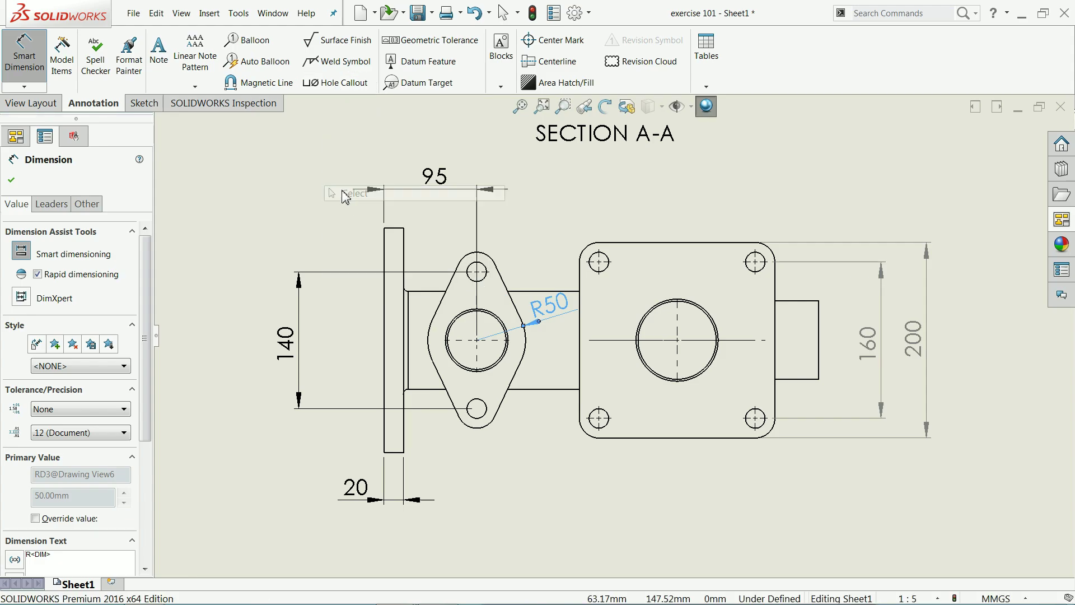
pyautogui.click(335, 82)
pyautogui.scroll(-2, 504, 432)
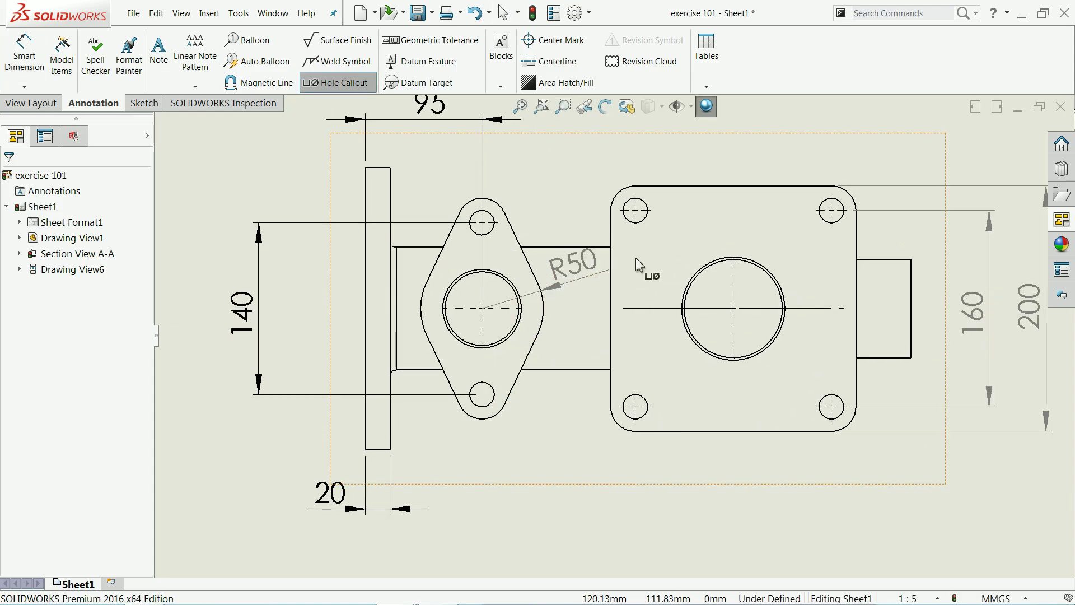
pyautogui.click(828, 420)
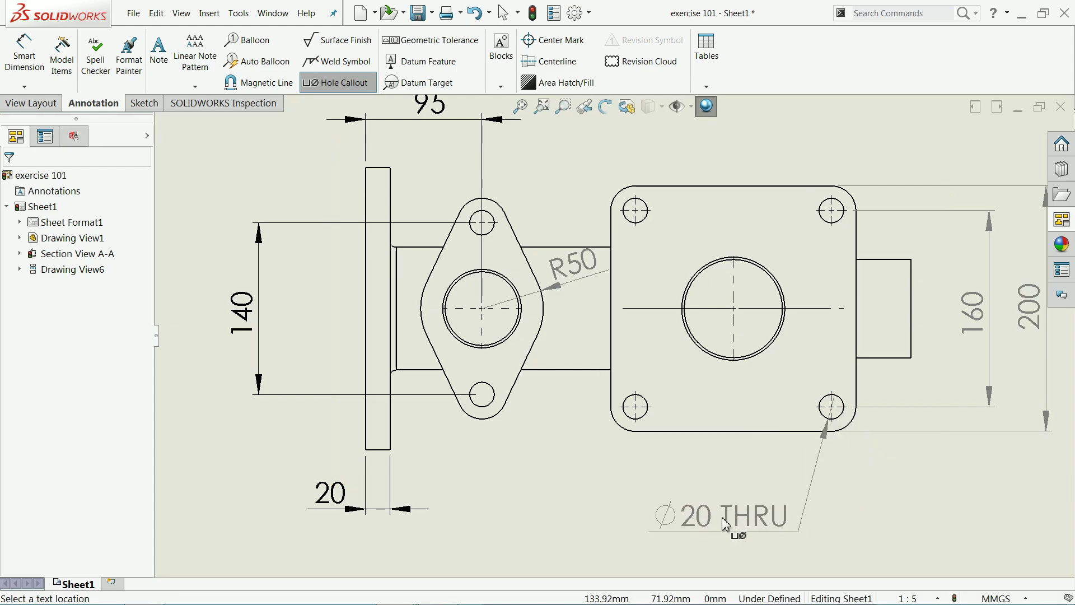
pyautogui.click(721, 522)
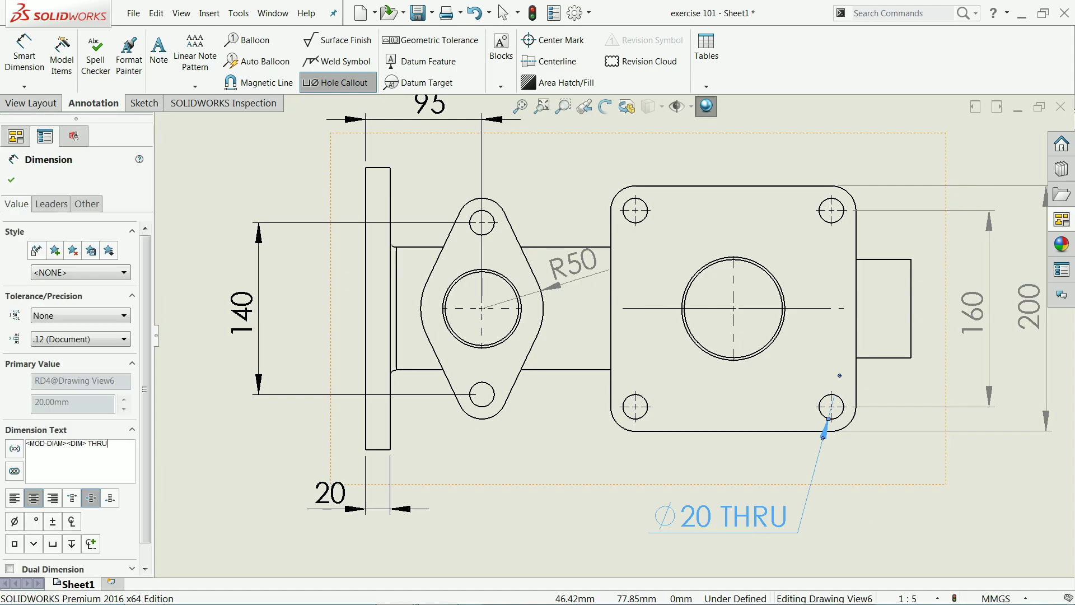
pyautogui.write(',4')
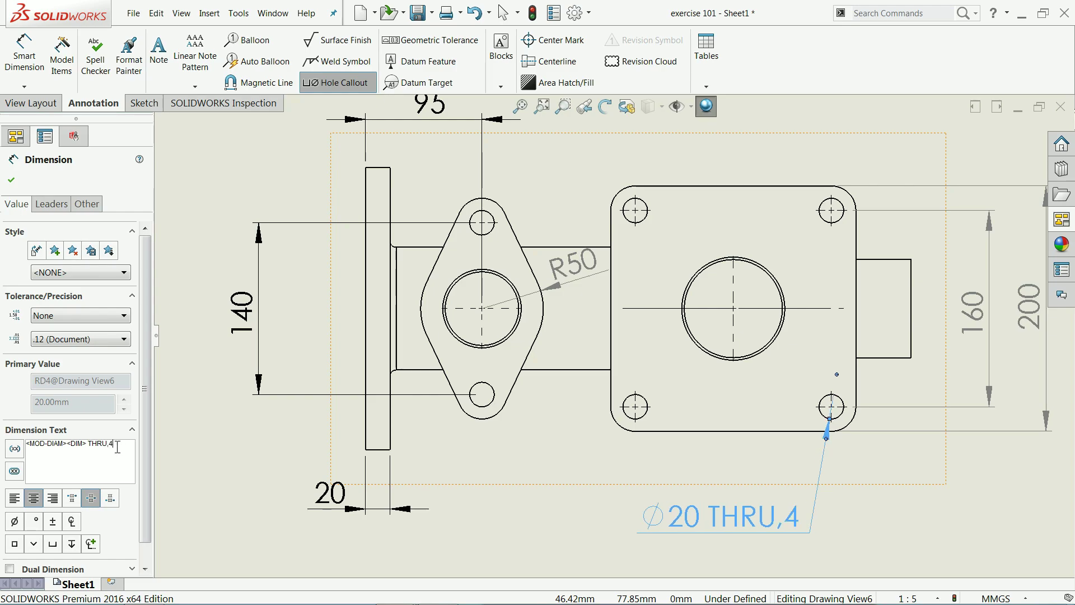
pyautogui.write(' No.')
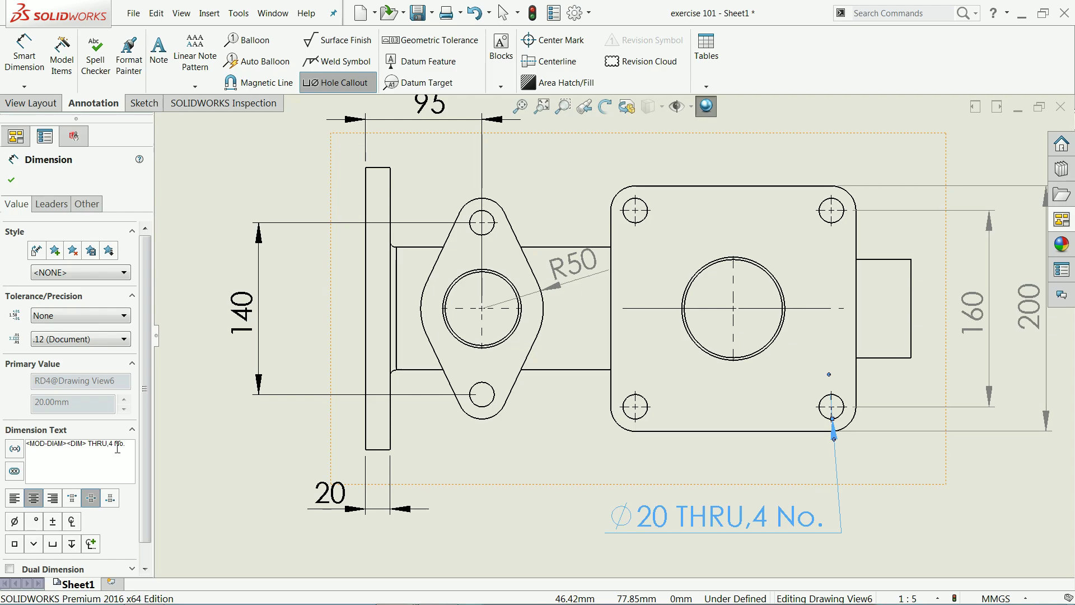
pyautogui.write(' hole')
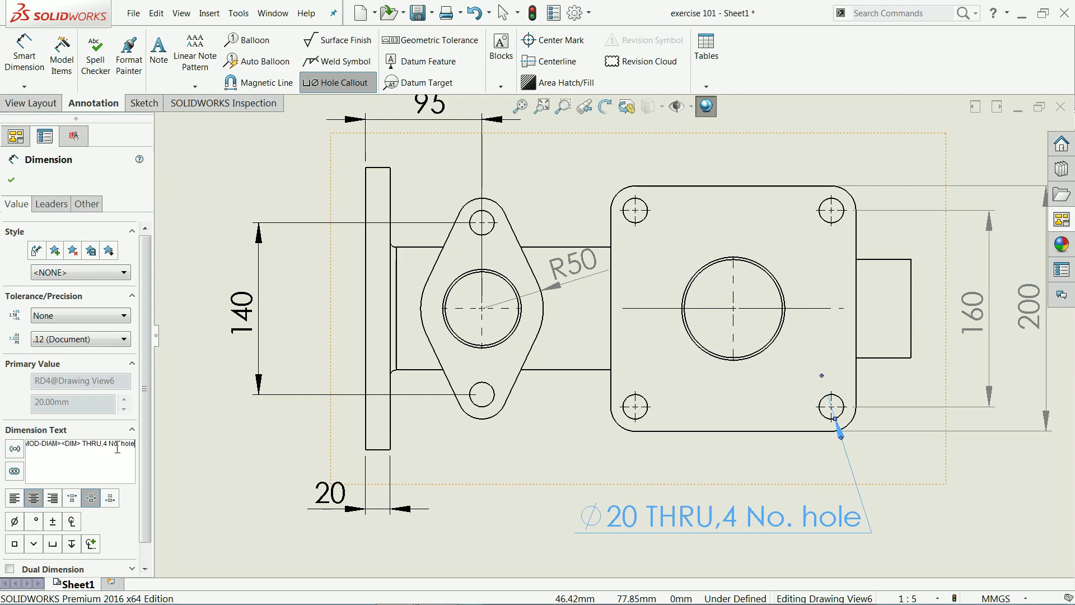
pyautogui.click(10, 180)
# Move the Ø20 THRU,4 No. callout lower-left, below the square flange, so its leader runs diagonally
pyautogui.press('f')
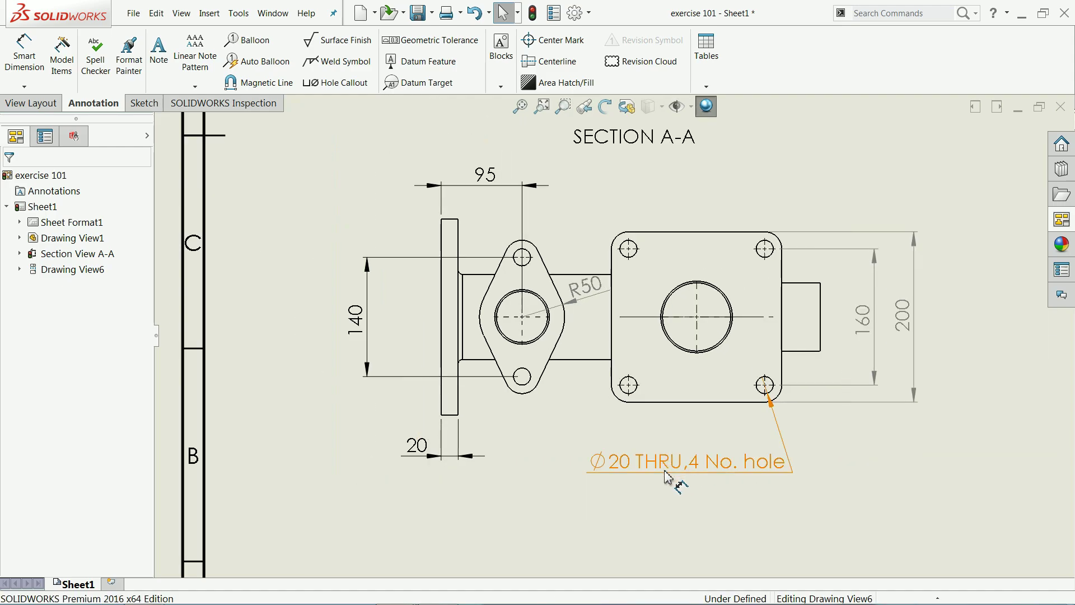
pyautogui.moveTo(667, 477); pyautogui.dragTo(654, 480)
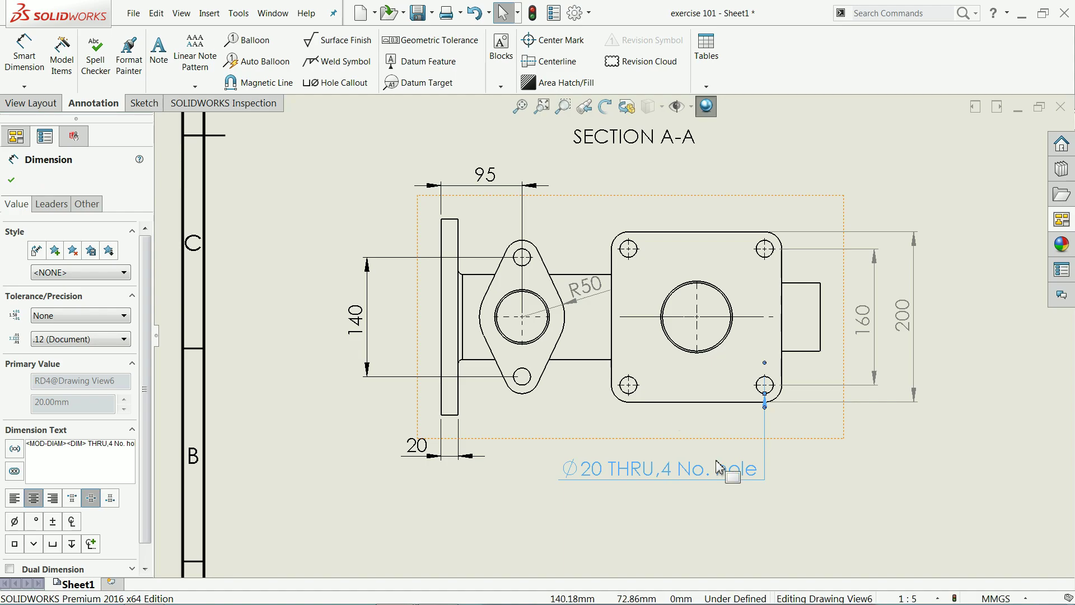
pyautogui.moveTo(703, 480); pyautogui.dragTo(663, 489)
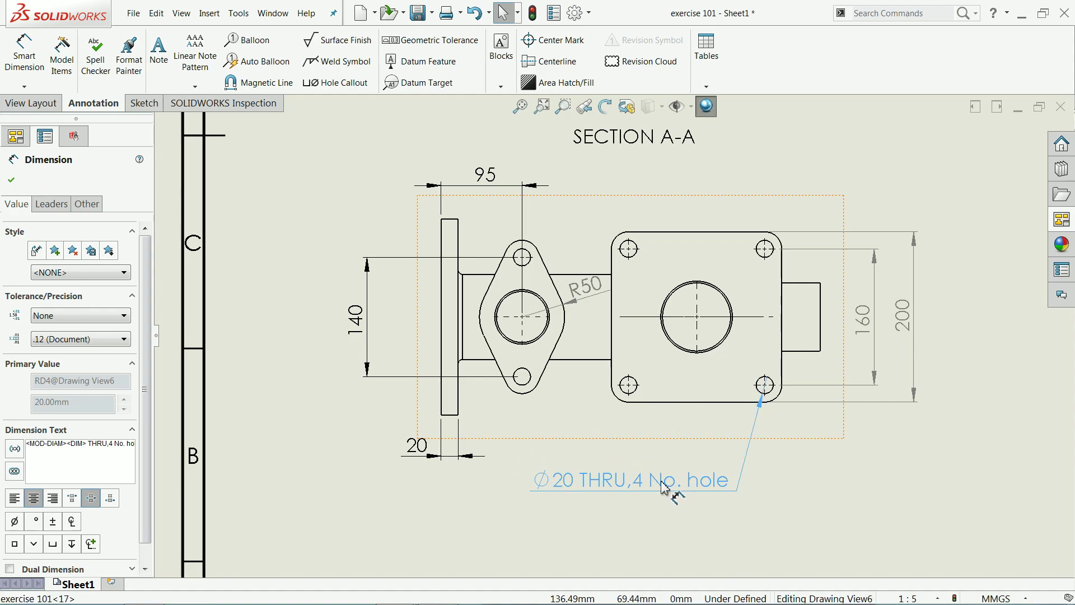
pyautogui.scroll(-1, 554, 246)
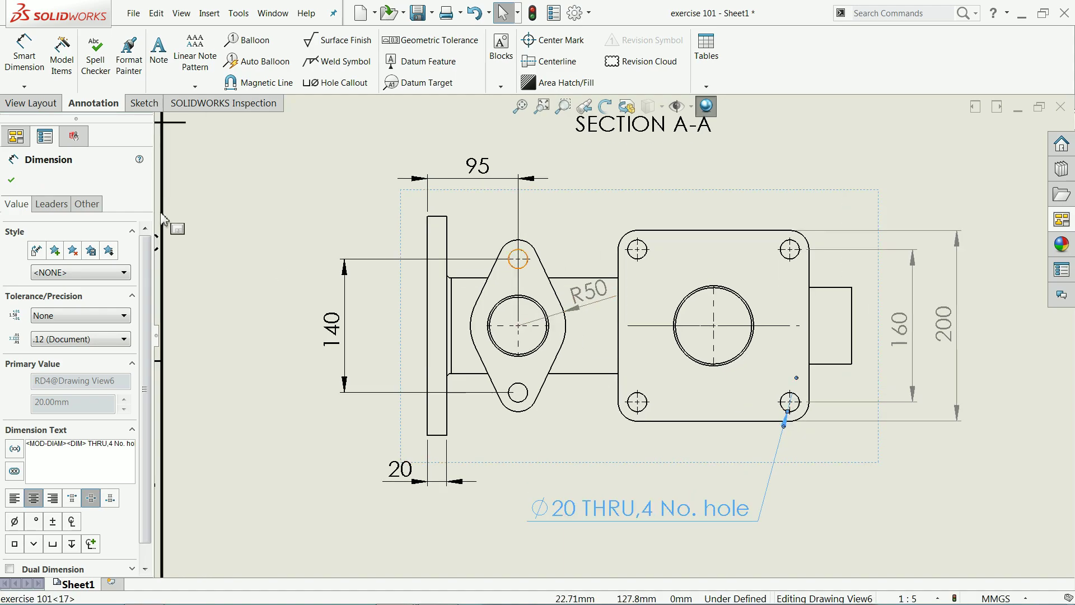
pyautogui.click(12, 180)
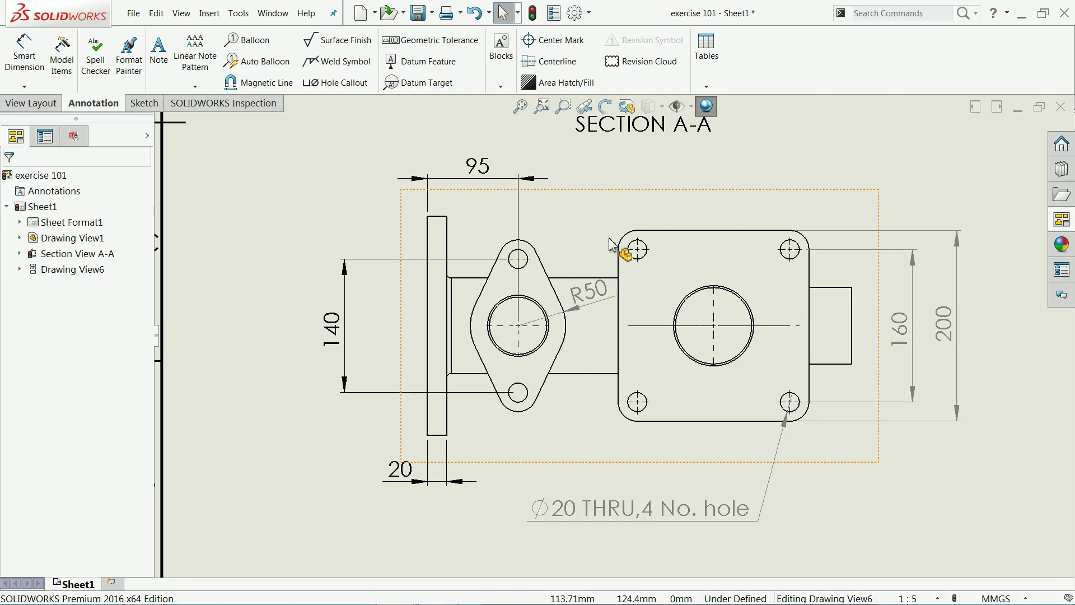
pyautogui.scroll(-1, 542, 231)
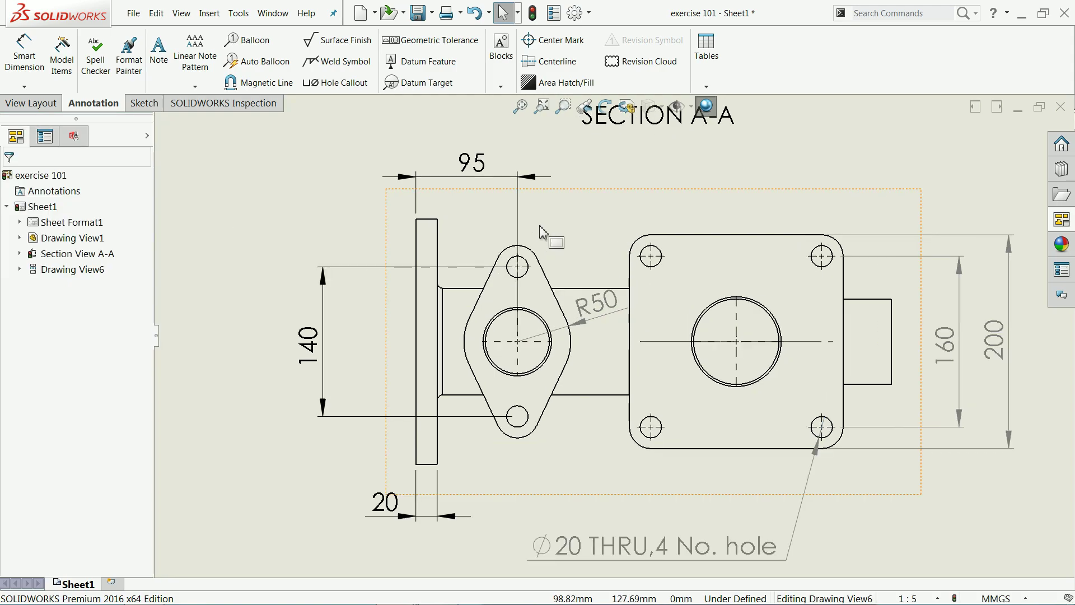
# Place a leadered note on the oval flange's upper small hole with placeholder text
pyautogui.click(159, 56)
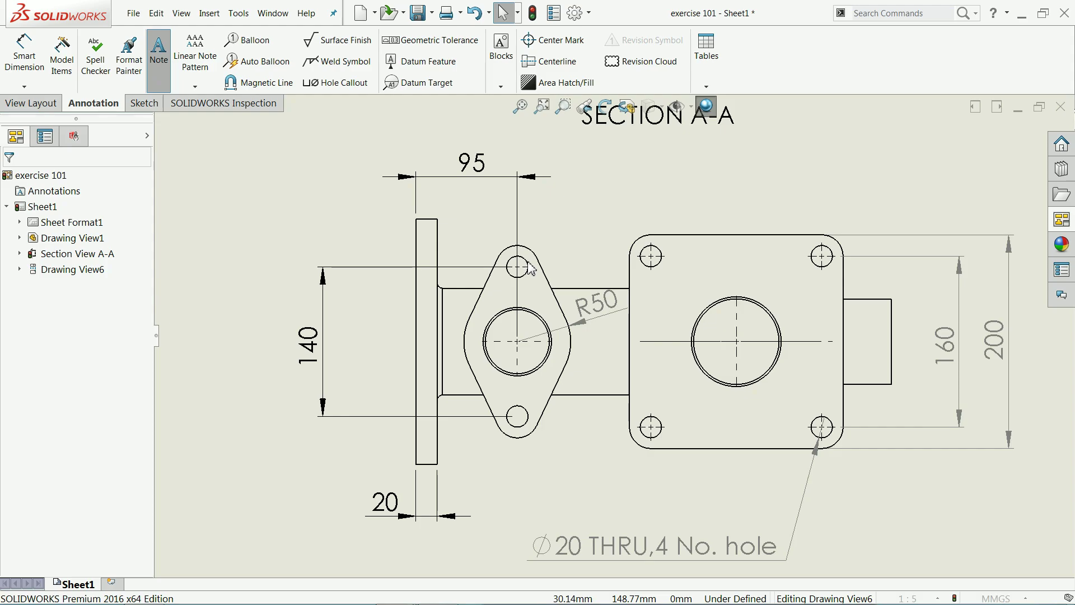
pyautogui.scroll(-1, 535, 272)
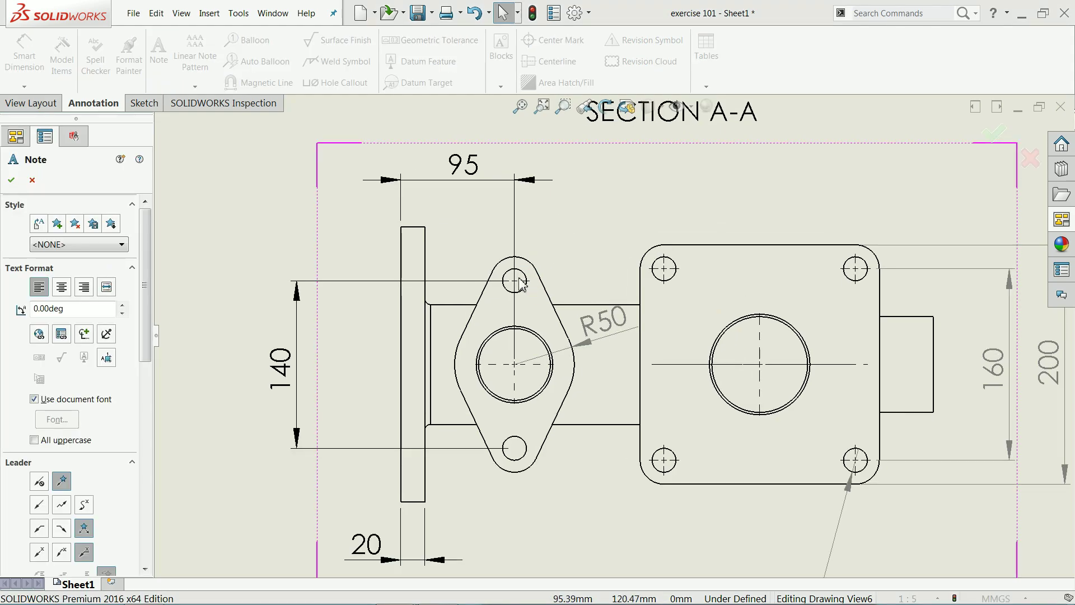
pyautogui.click(526, 280)
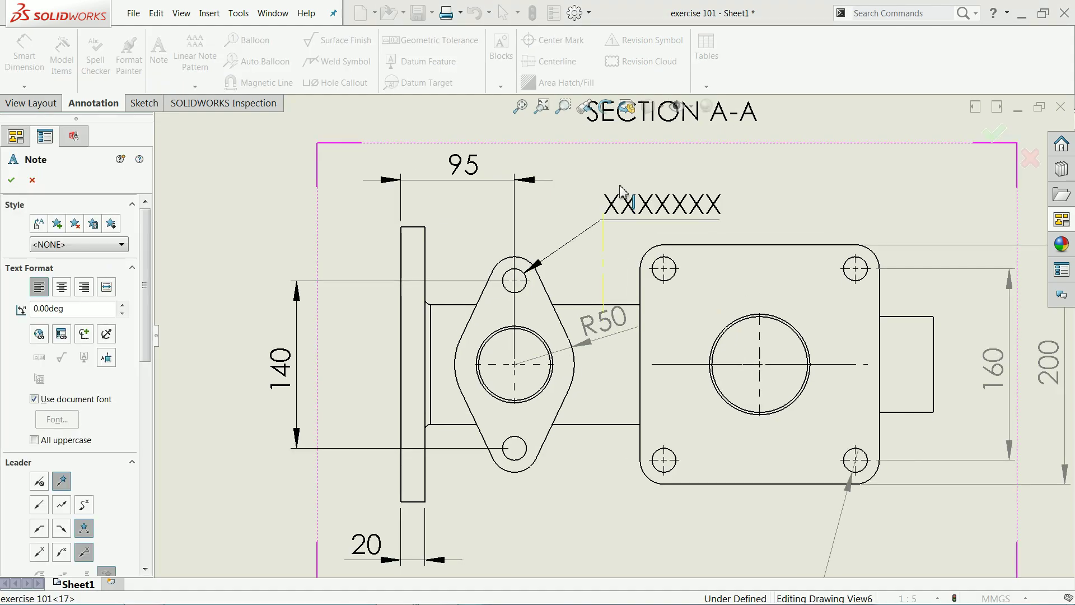
pyautogui.click(631, 194)
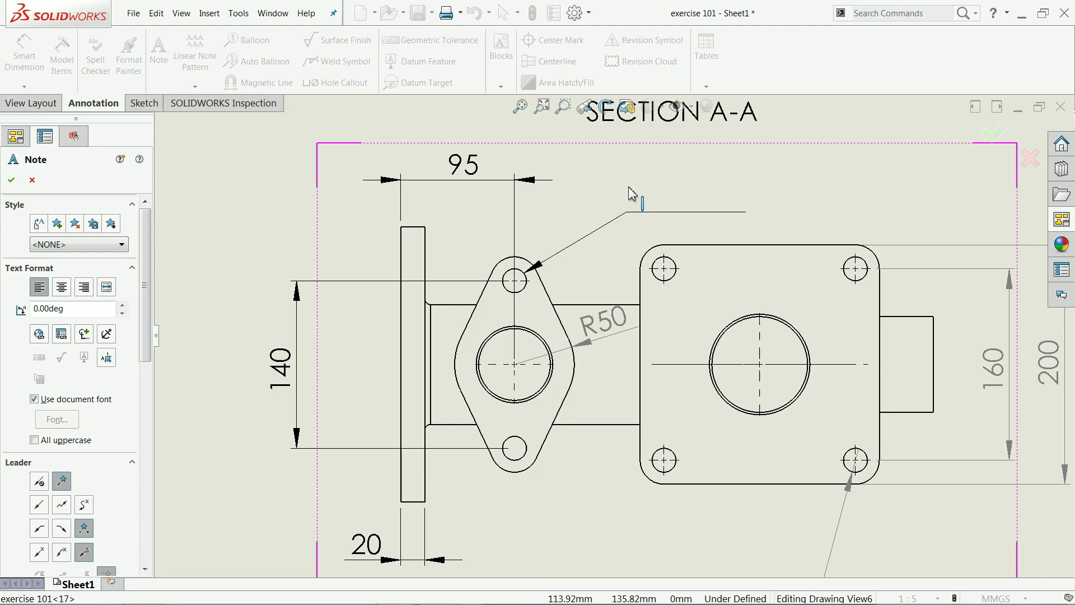
pyautogui.click(585, 185)
pyautogui.write('XXXXXXX')
pyautogui.press('Return')
# Change the note text to '2no. 20' followed by a diameter symbol and confirm it
pyautogui.click(604, 200)
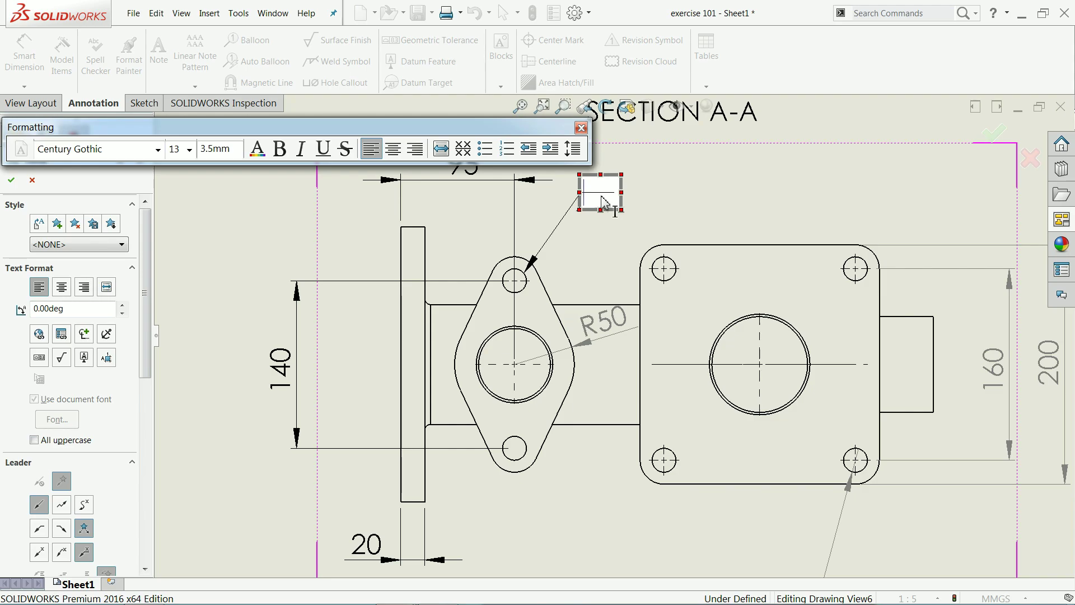
pyautogui.write('2no.')
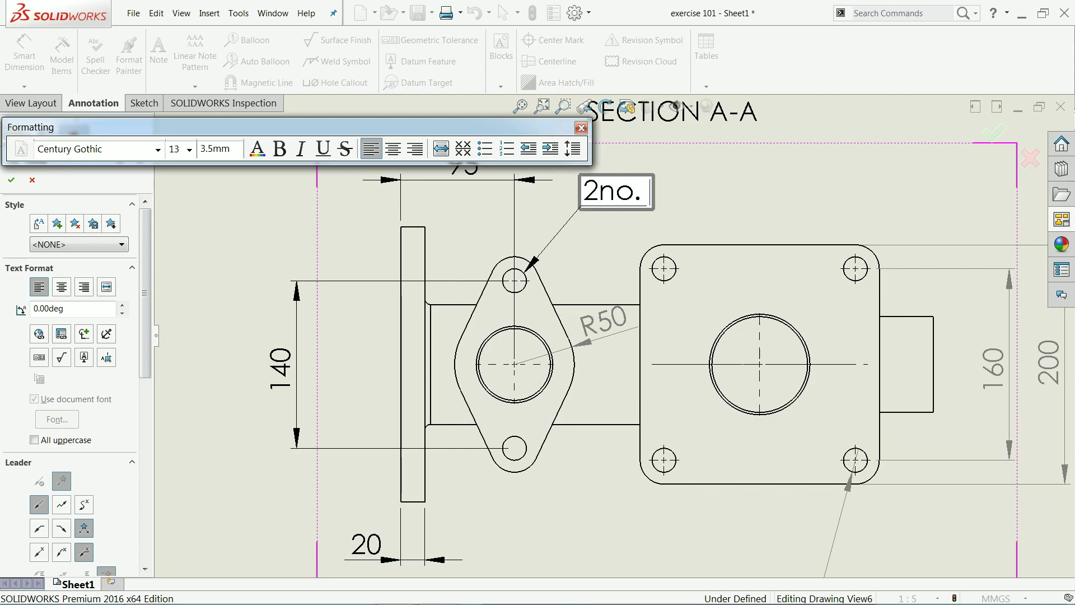
pyautogui.write(' 20')
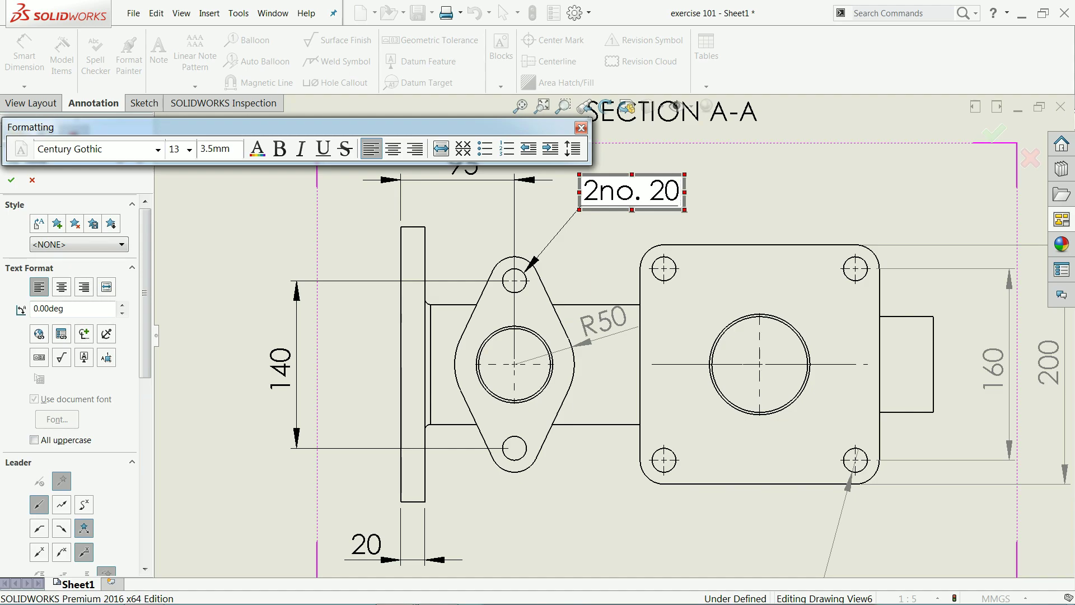
pyautogui.moveTo(150, 326)
pyautogui.mouseDown()
pyautogui.moveTo(150, 429)
pyautogui.moveTo(148, 331)
pyautogui.mouseUp()
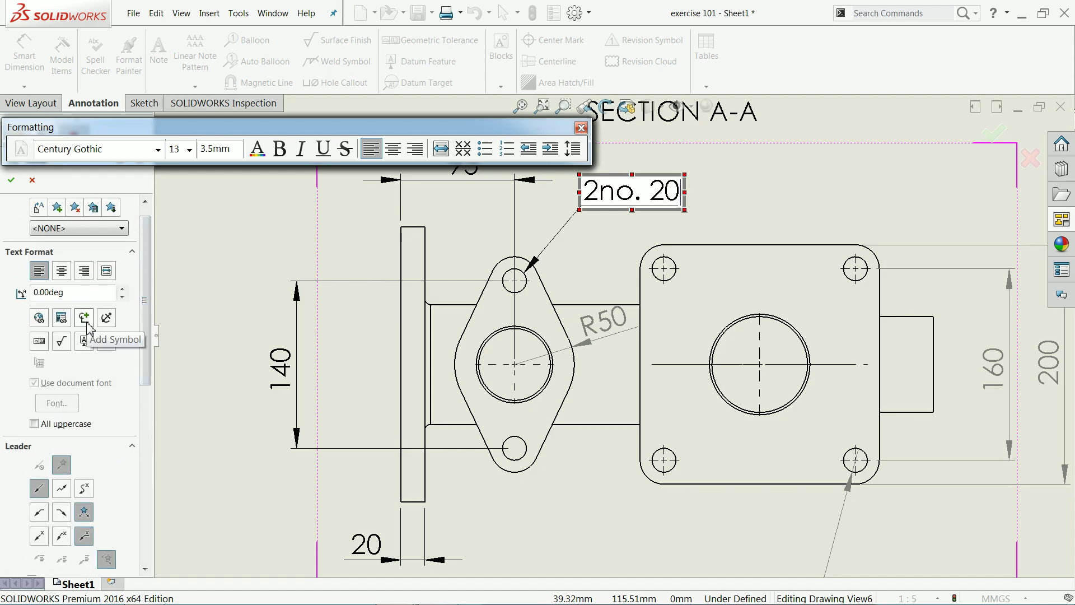
pyautogui.click(87, 324)
pyautogui.click(117, 335)
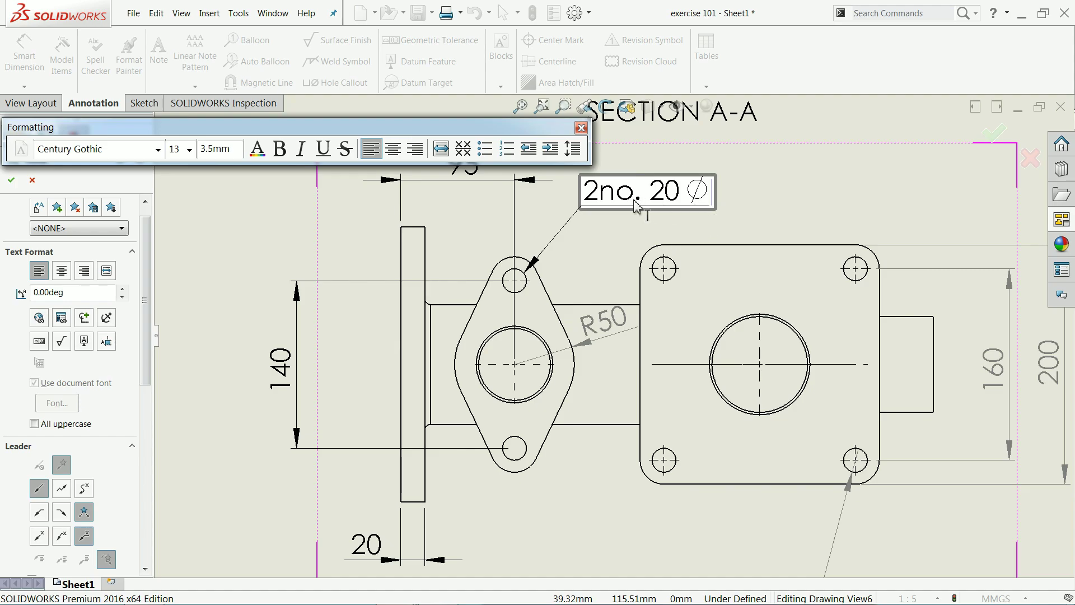
pyautogui.click(10, 181)
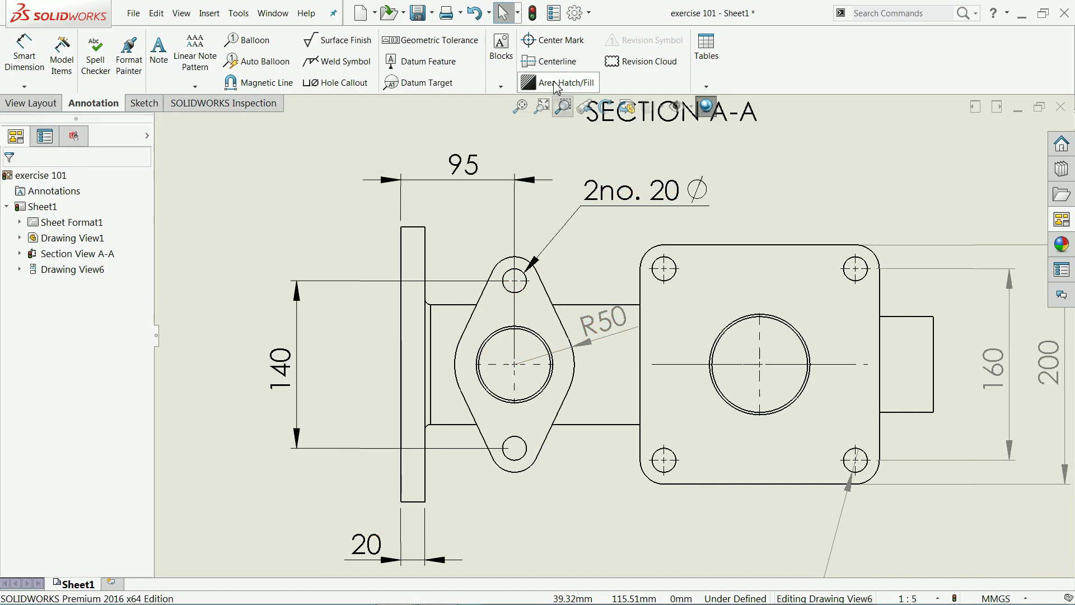
pyautogui.click(558, 40)
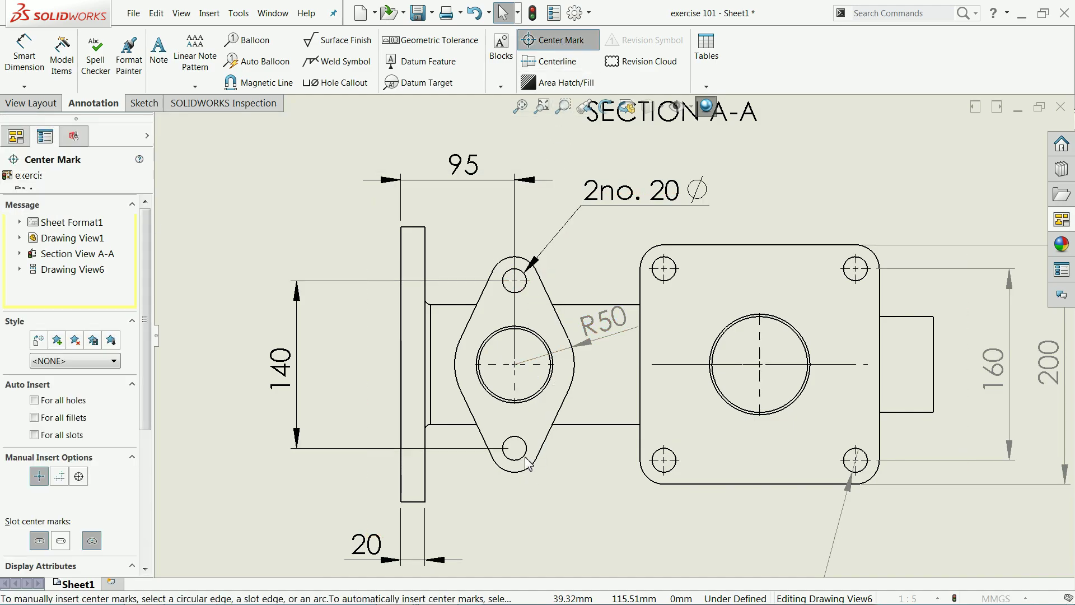